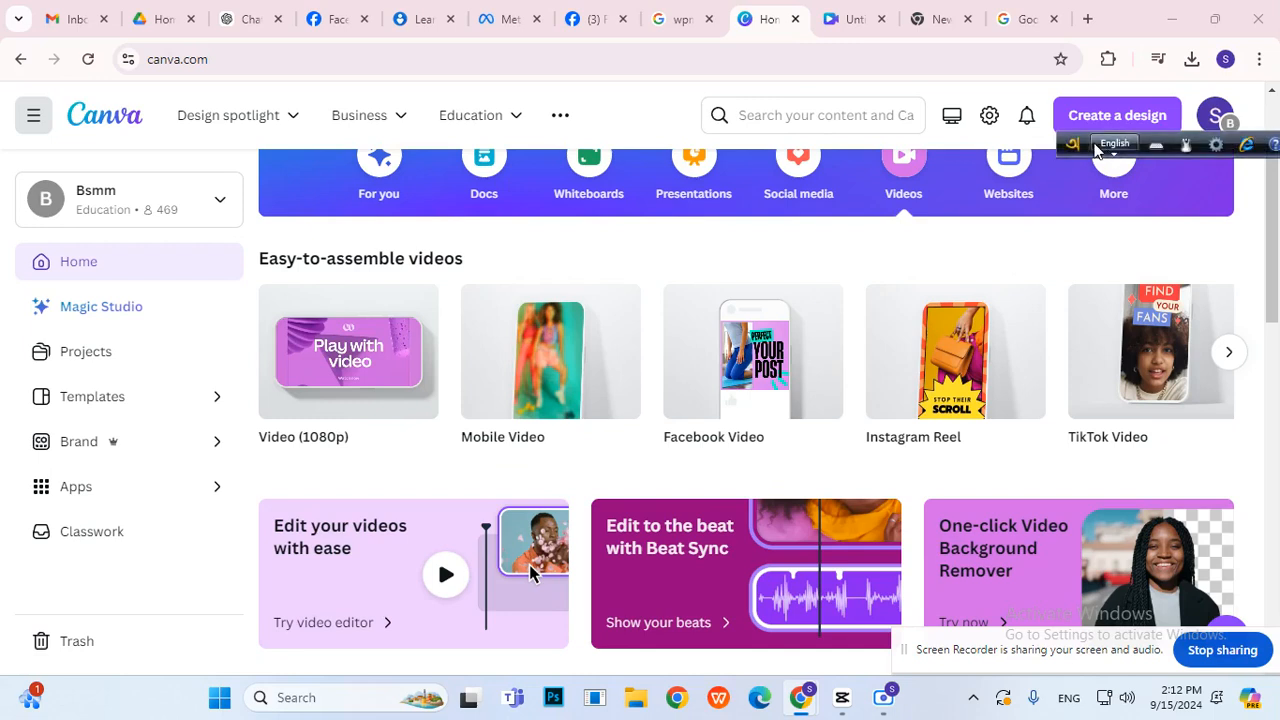
# - Switch to the untitled video design and return from the recently used items to the main elements library
pyautogui.moveTo(1072, 143); pyautogui.dragTo(905, 275)
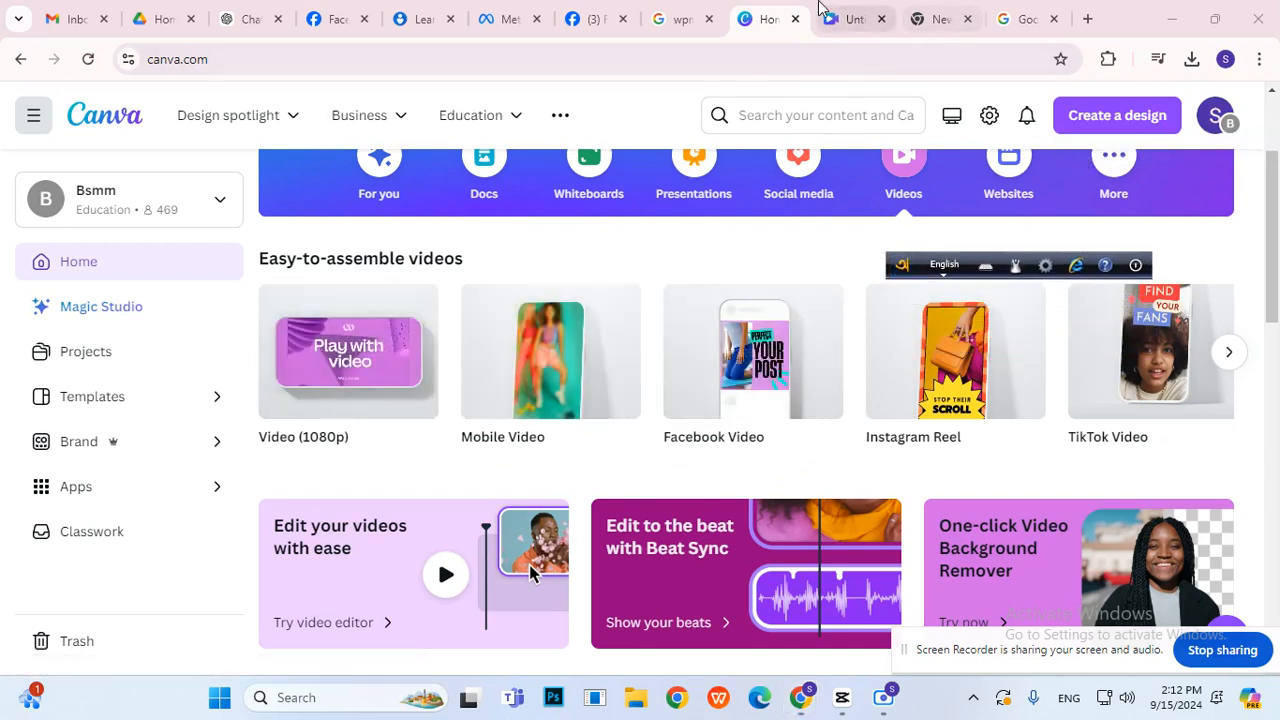
pyautogui.click(838, 14)
pyautogui.click(520, 324)
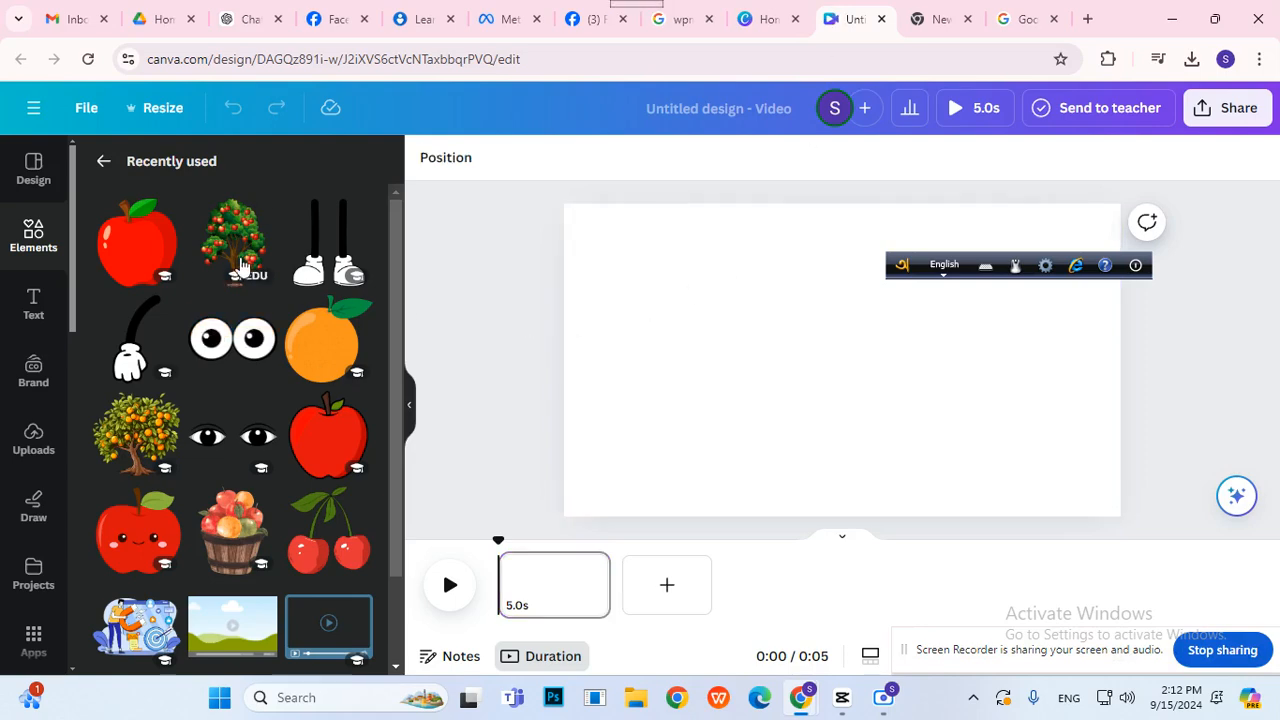
pyautogui.click(104, 163)
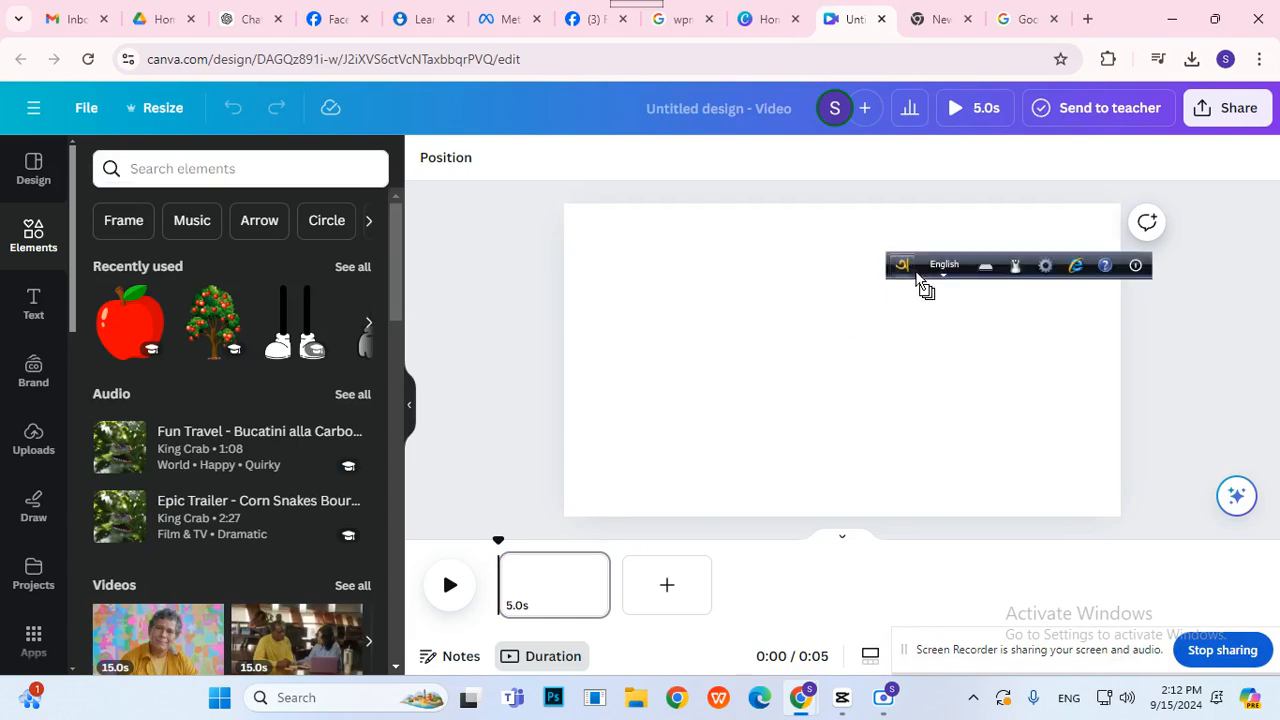
# - Search the photo library for "cartoon village" and browse the pictures
pyautogui.scroll(-1, 50, 620)
pyautogui.click(40, 628)
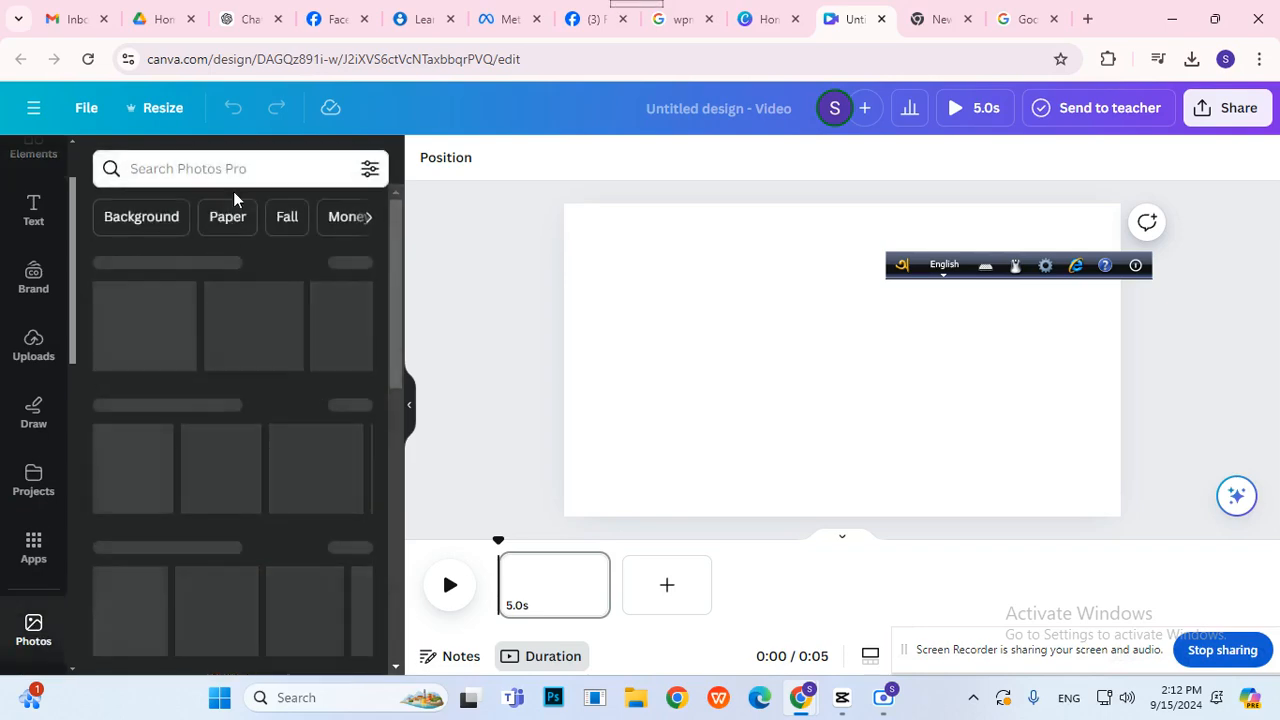
pyautogui.click(242, 169)
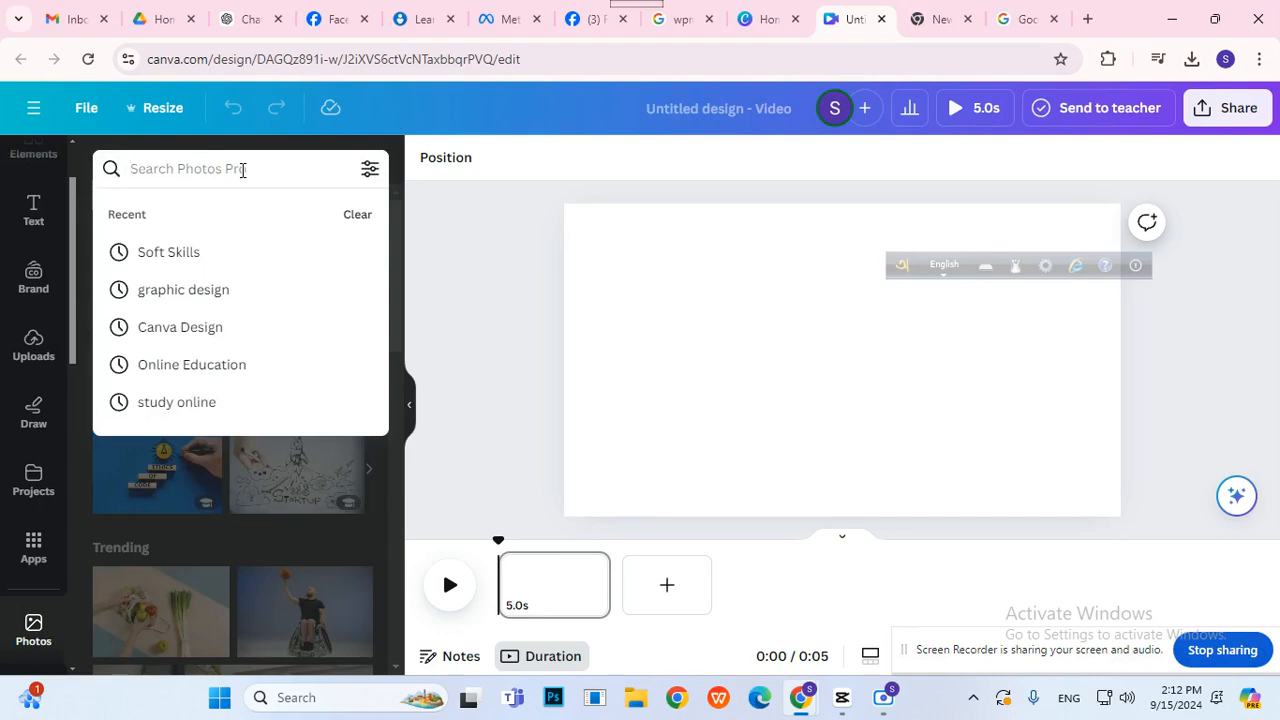
pyautogui.write('l')
pyautogui.press('BackSpace')
pyautogui.write('cartoon')
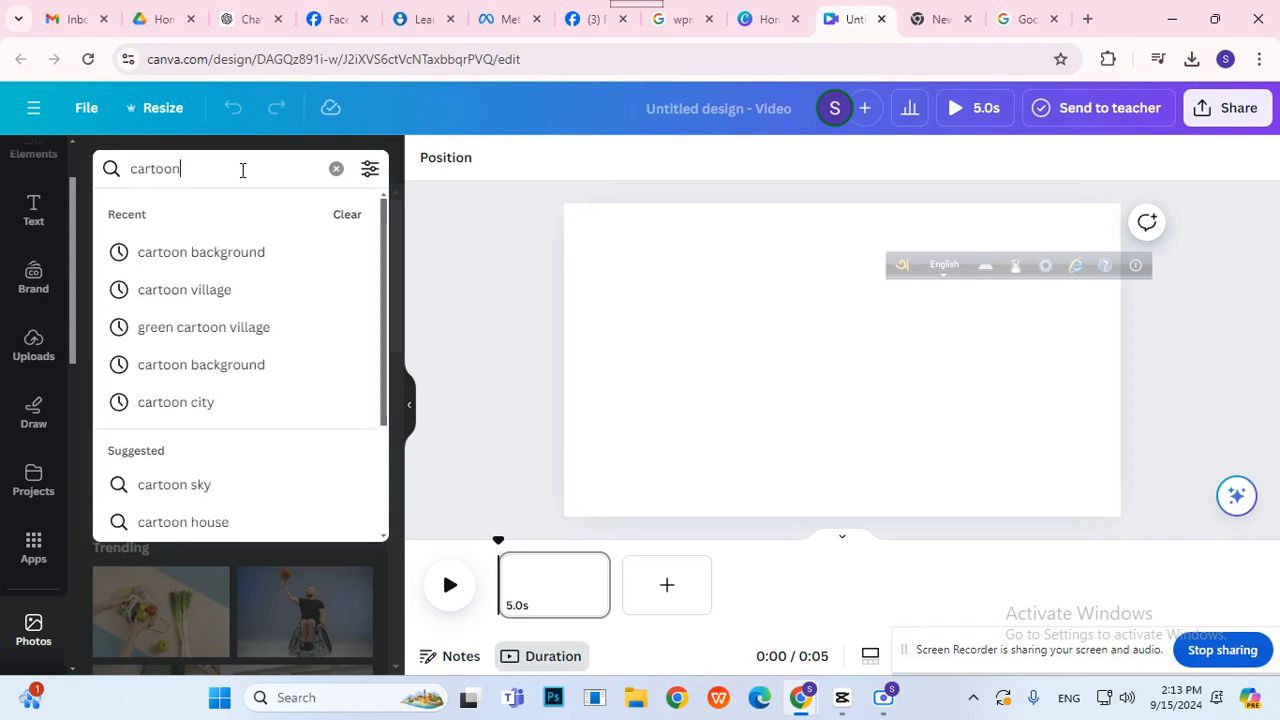
pyautogui.click(205, 292)
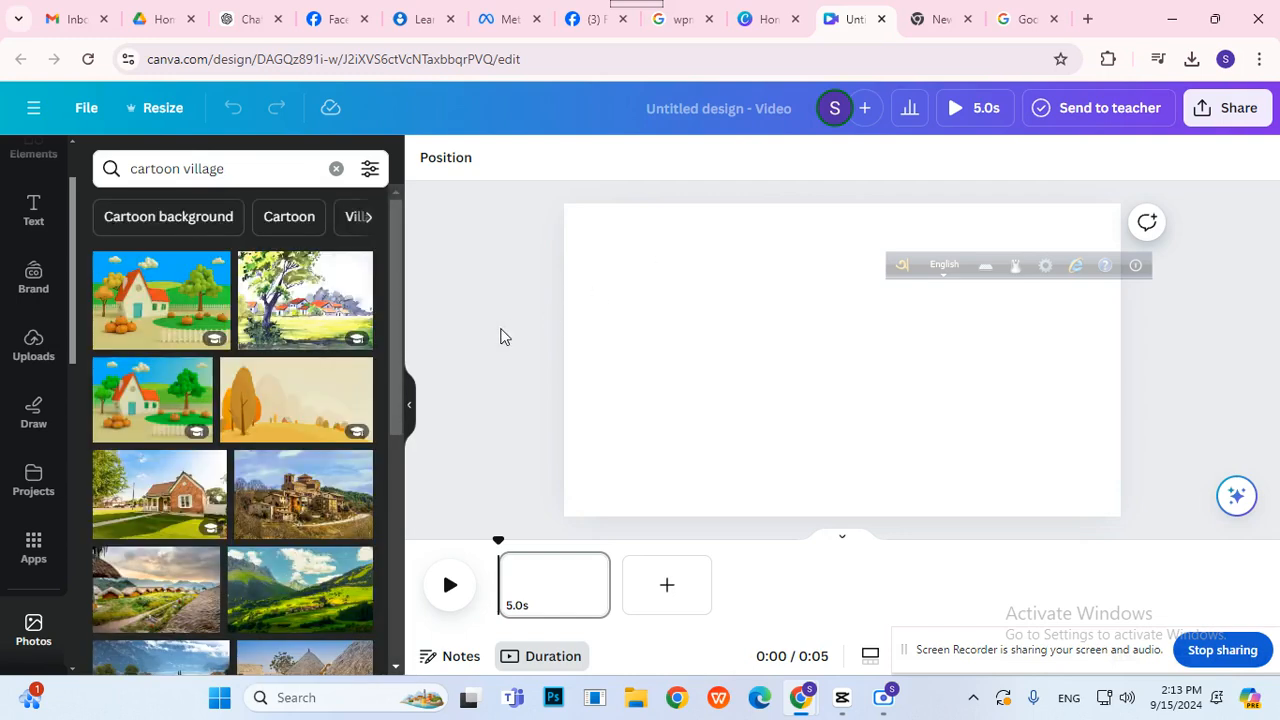
pyautogui.scroll(-4, 202, 410)
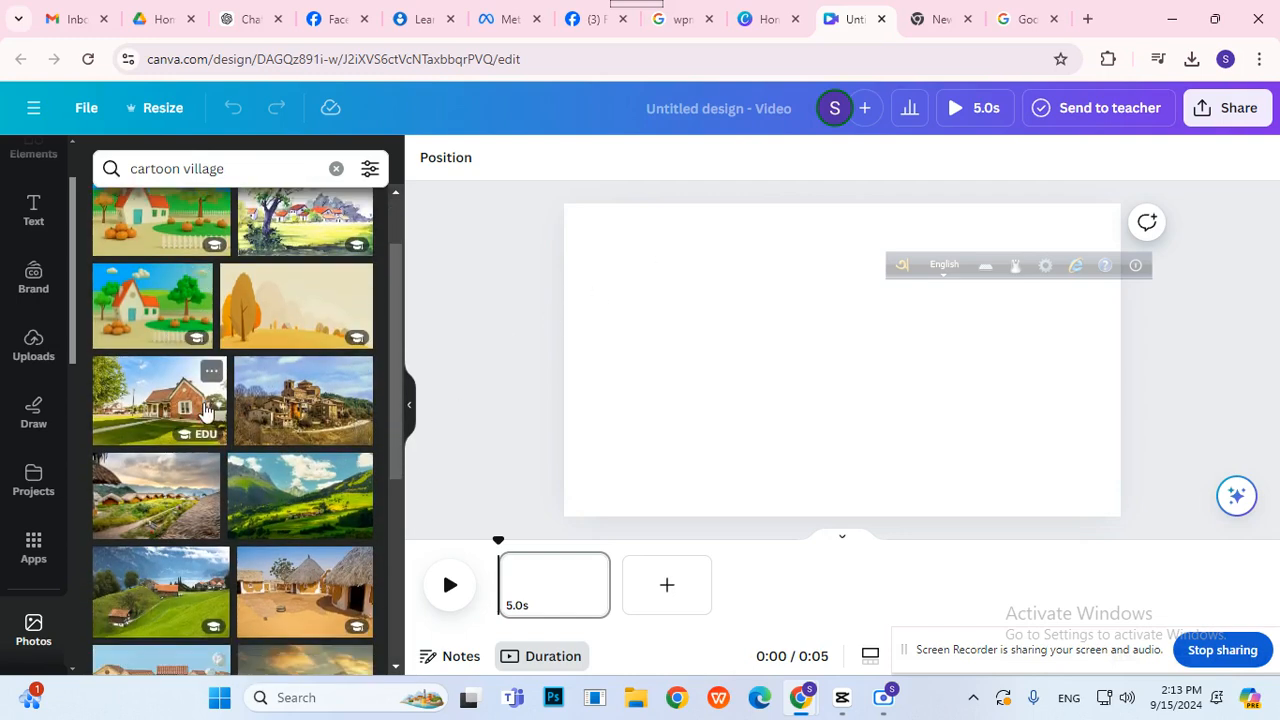
pyautogui.scroll(5, 202, 410)
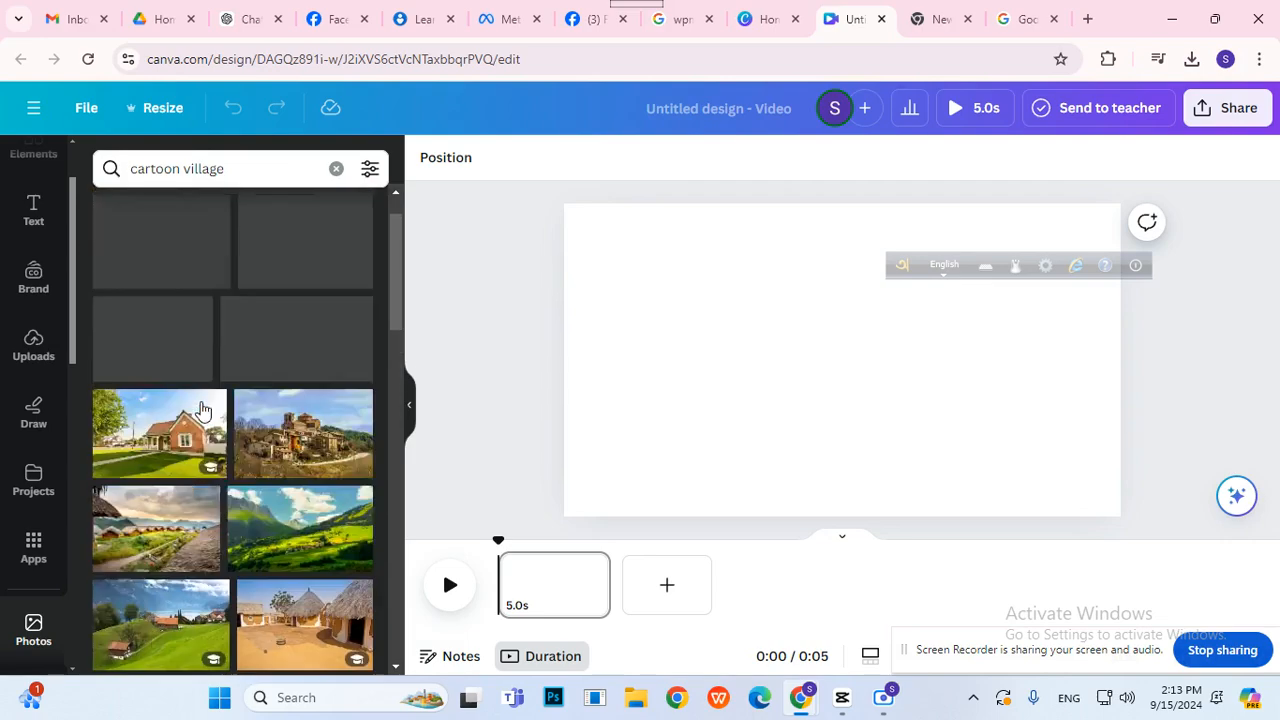
# - Search the photos for "Cartoon background" instead and add the rainbow sky picture with green grass to the page
pyautogui.click(148, 217)
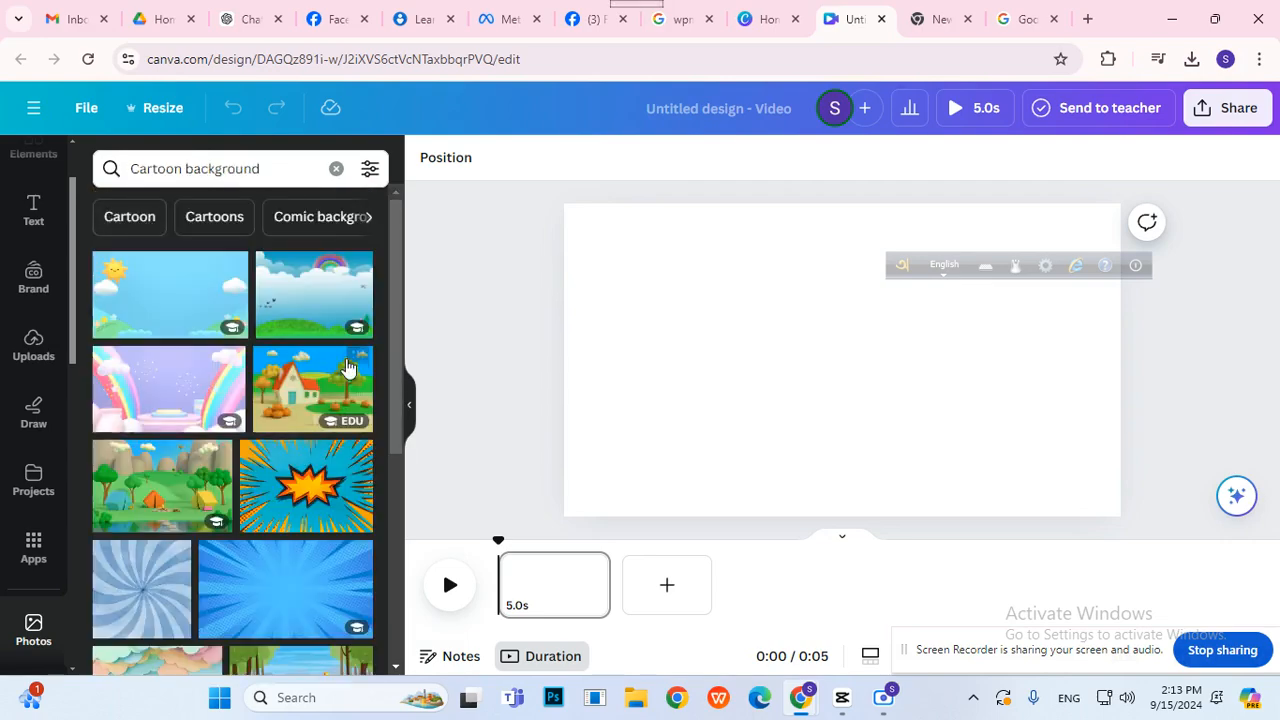
pyautogui.scroll(-1, 378, 455)
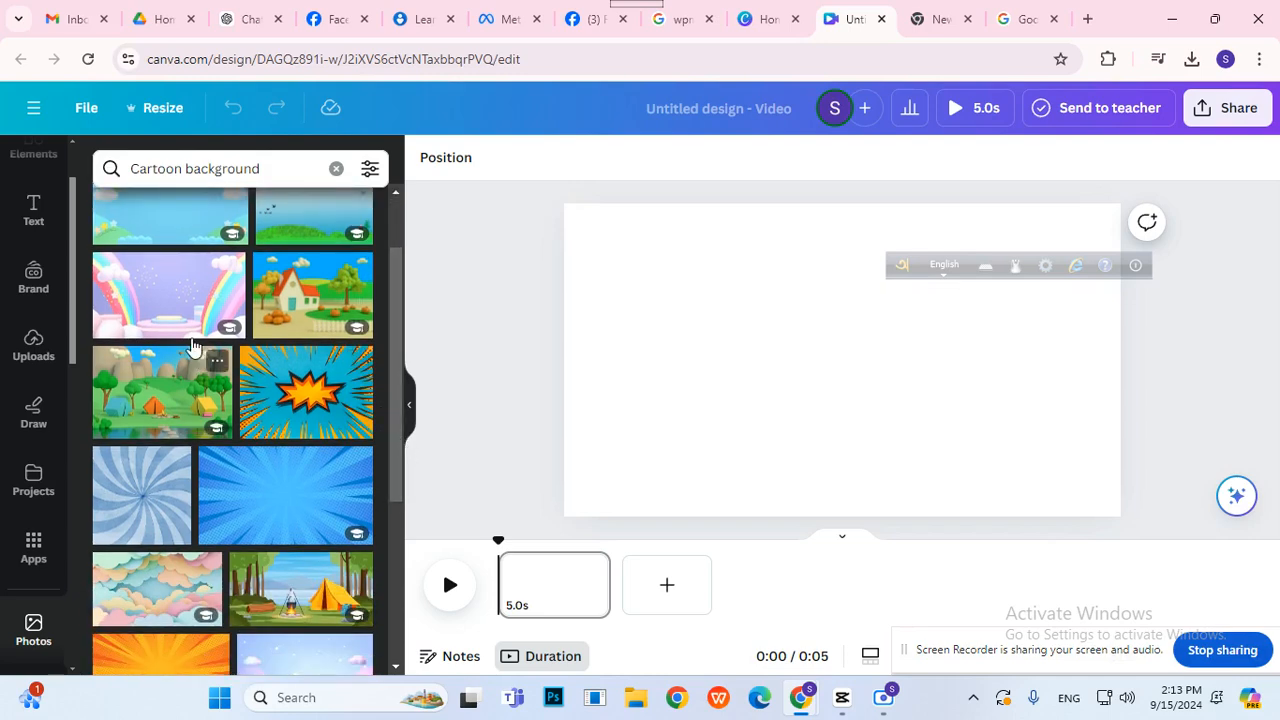
pyautogui.click(310, 220)
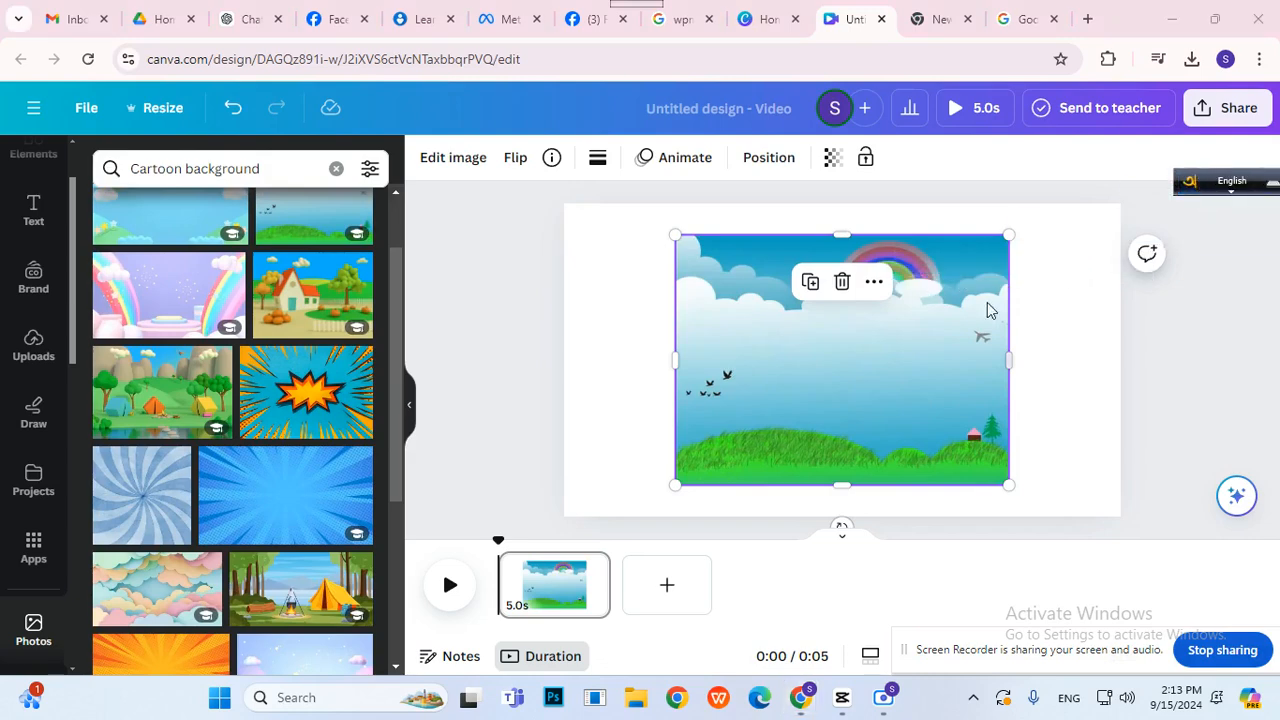
# - Set the rainbow sky image as the page background
pyautogui.click(876, 284)
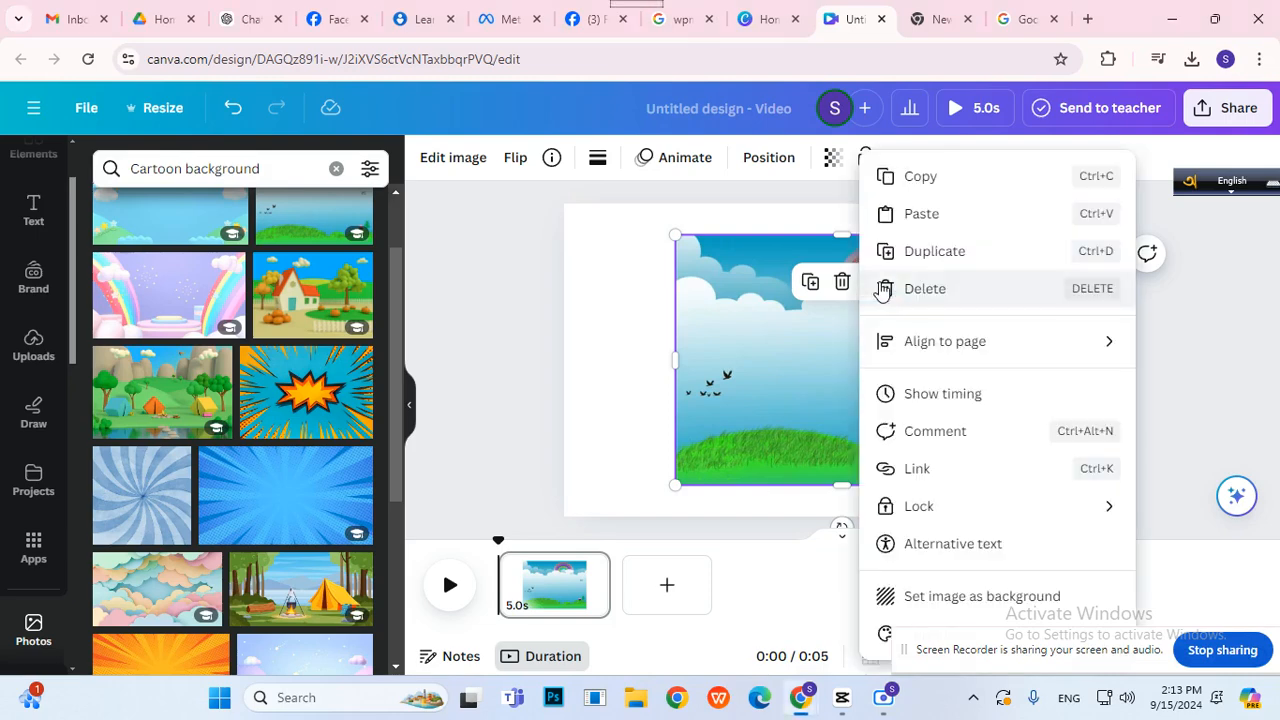
pyautogui.click(502, 291)
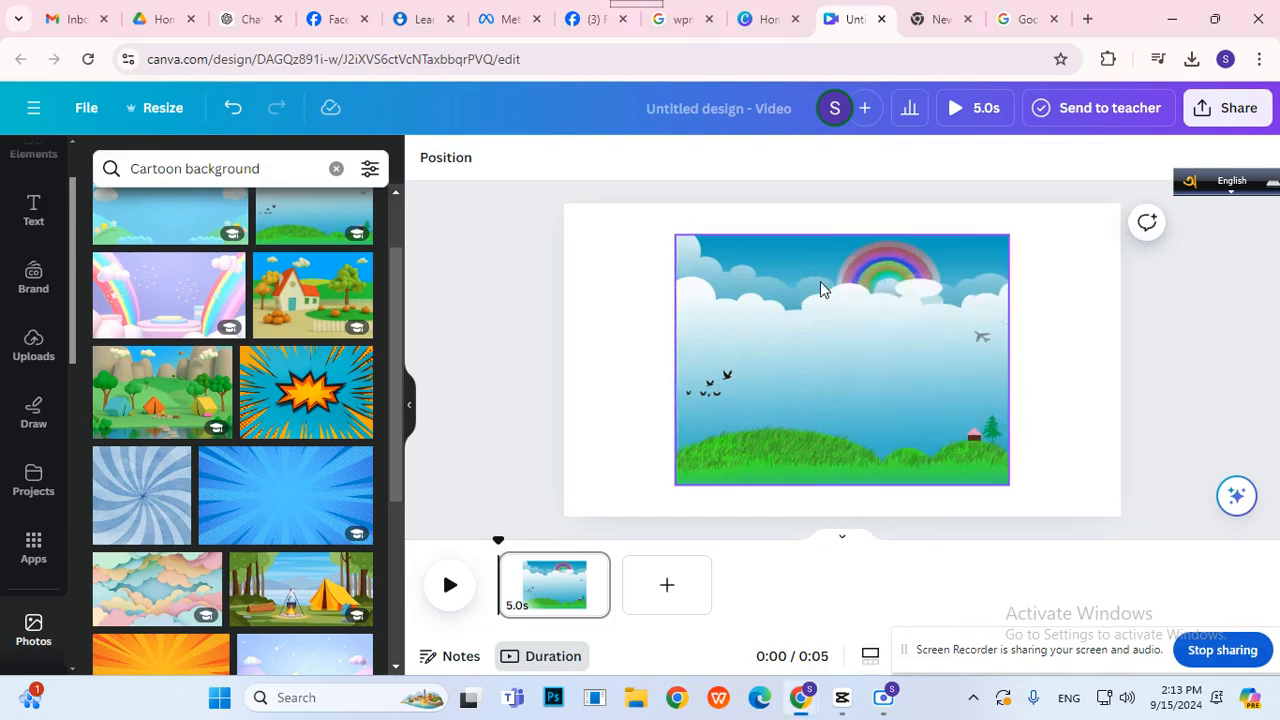
pyautogui.click(918, 338)
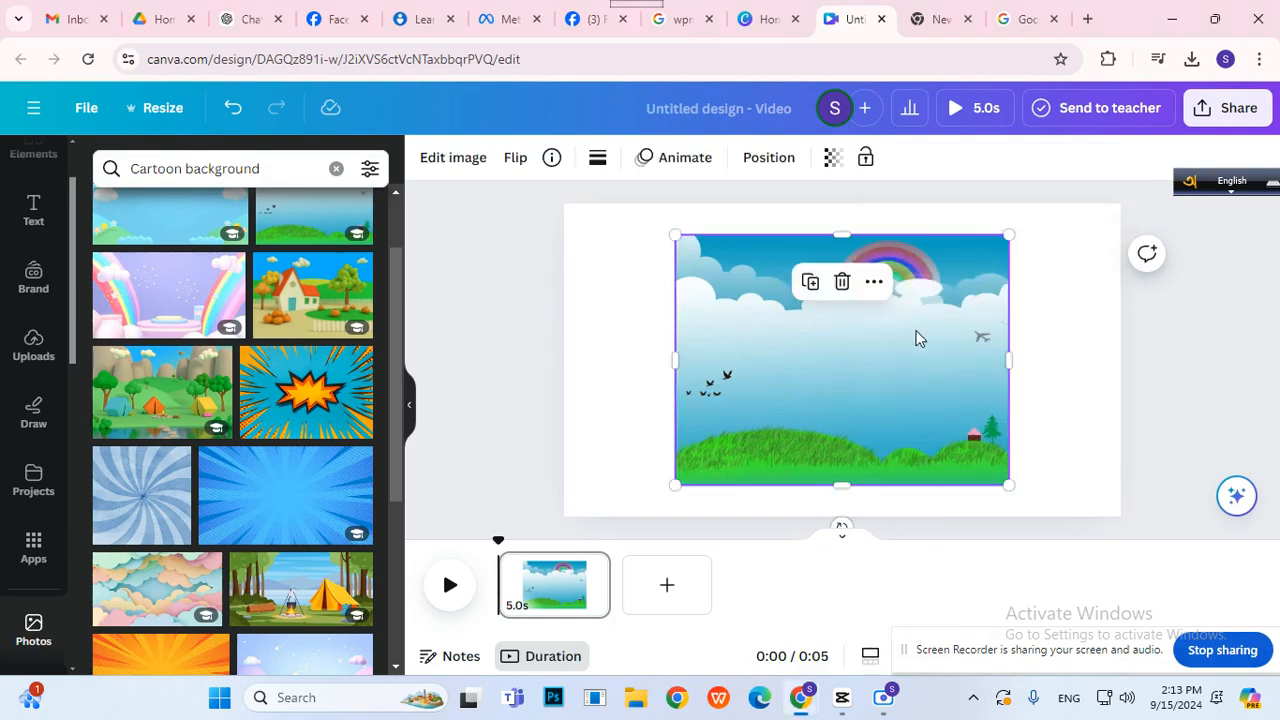
pyautogui.click(874, 282)
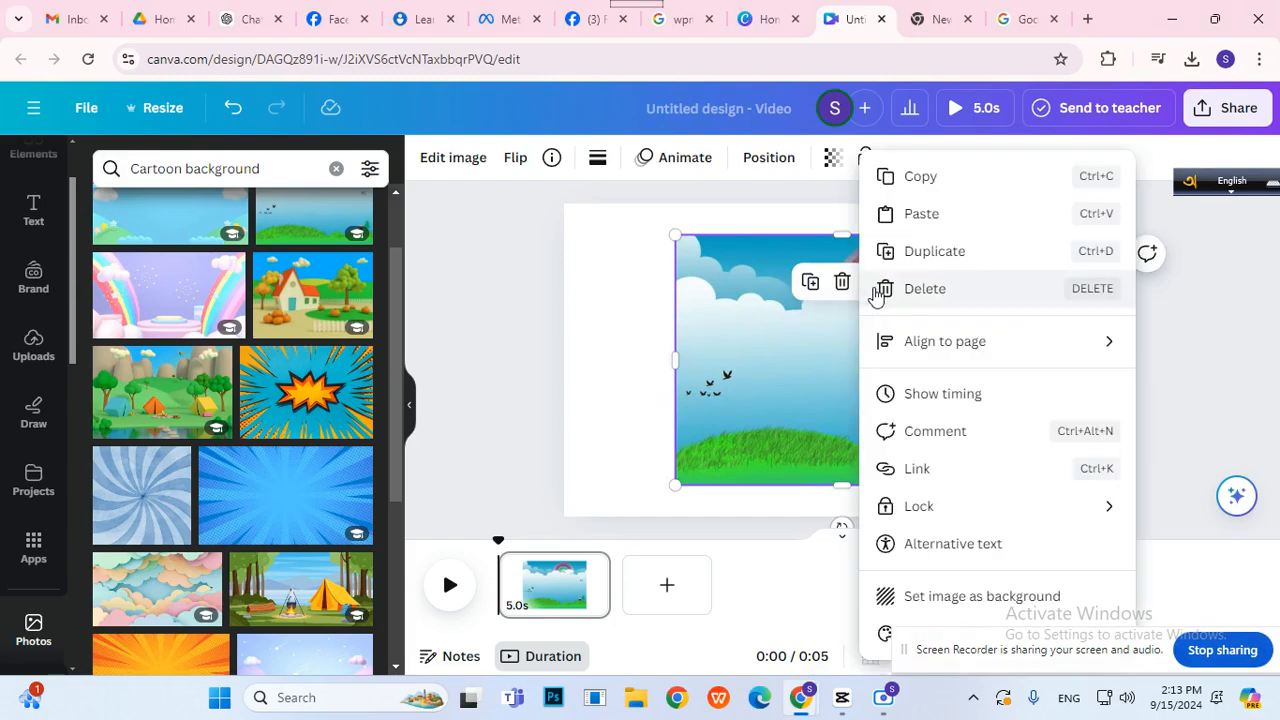
pyautogui.click(957, 598)
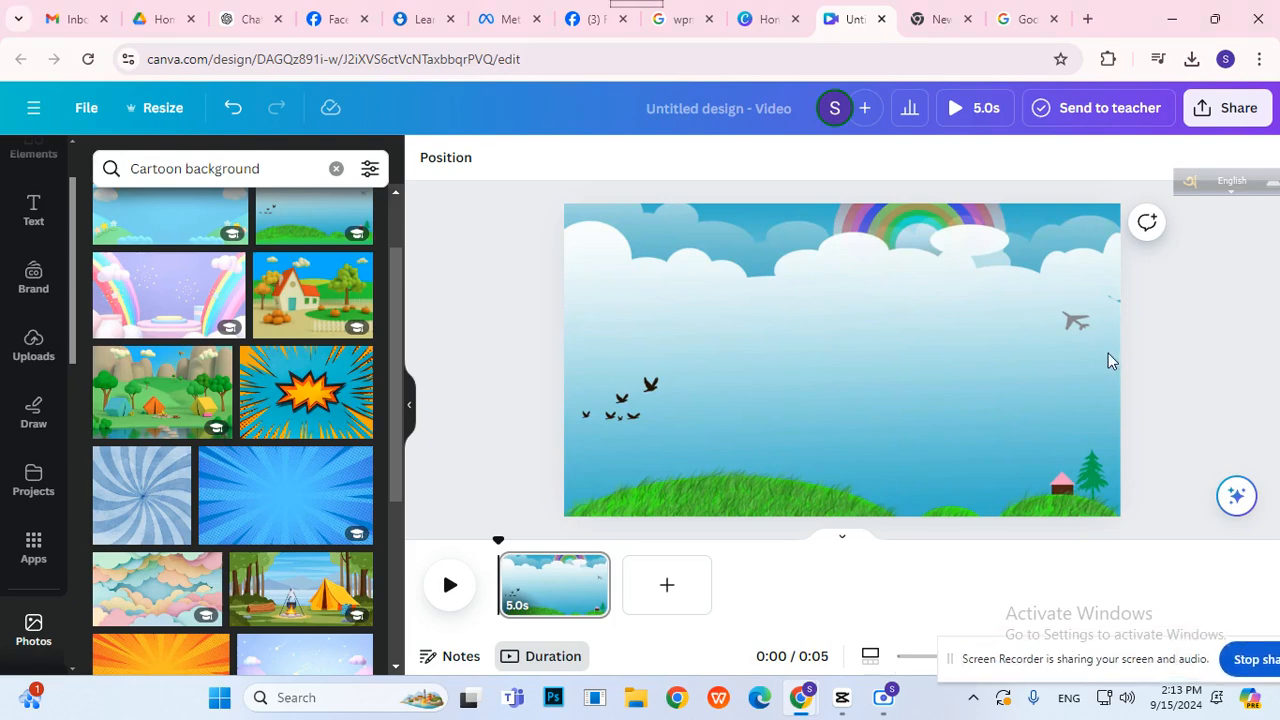
# - Reposition the background image upward within its crop so more of the grassy hills fills the page
pyautogui.click(950, 359)
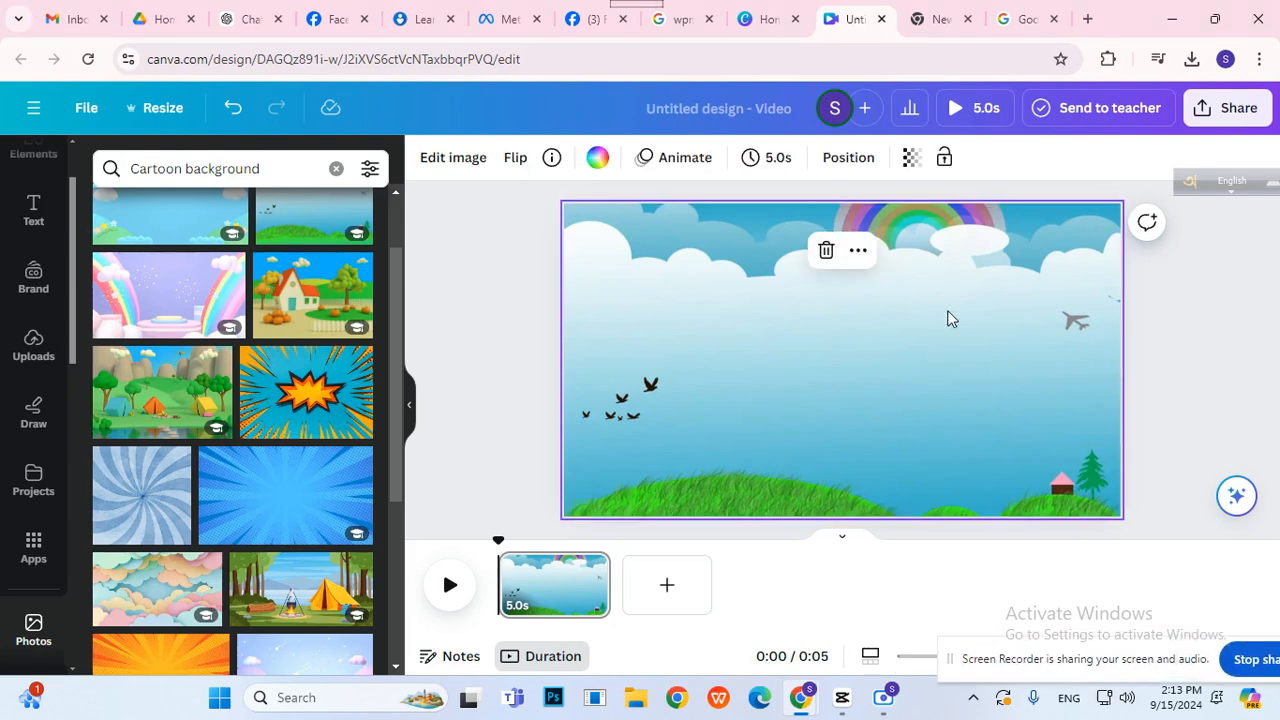
pyautogui.doubleClick(840, 392)
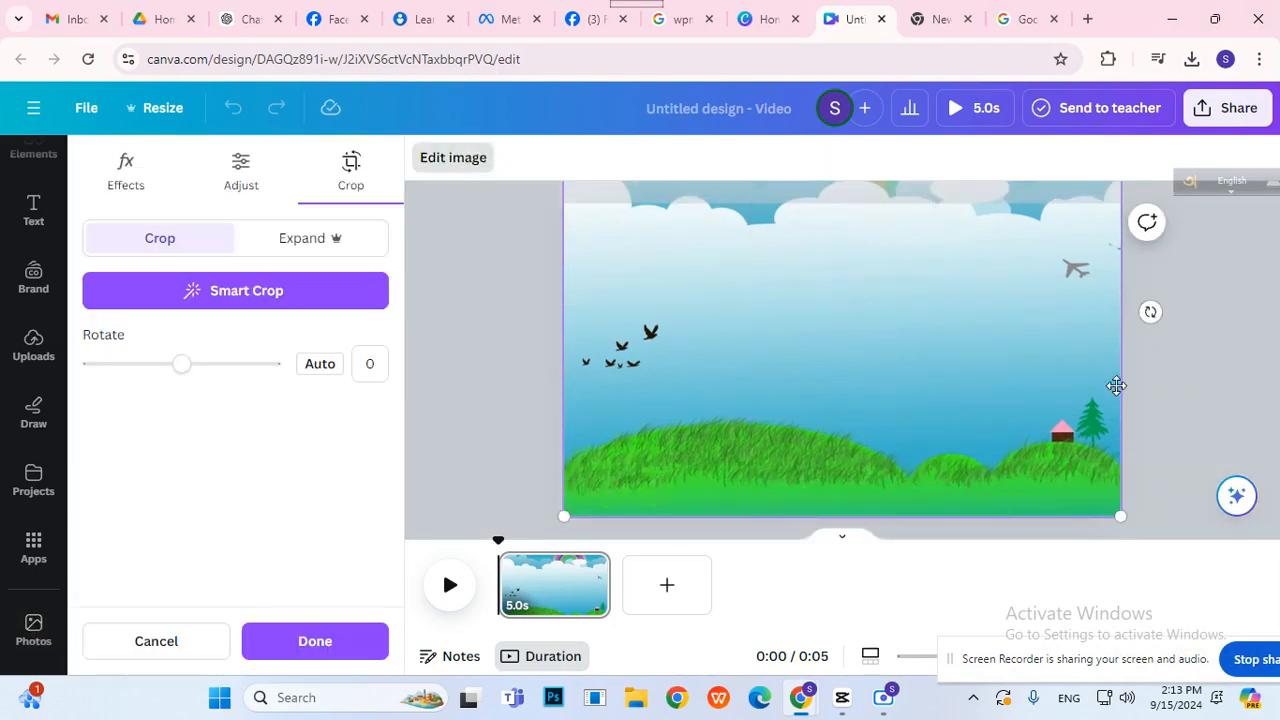
pyautogui.click(1170, 412)
pyautogui.click(1175, 414)
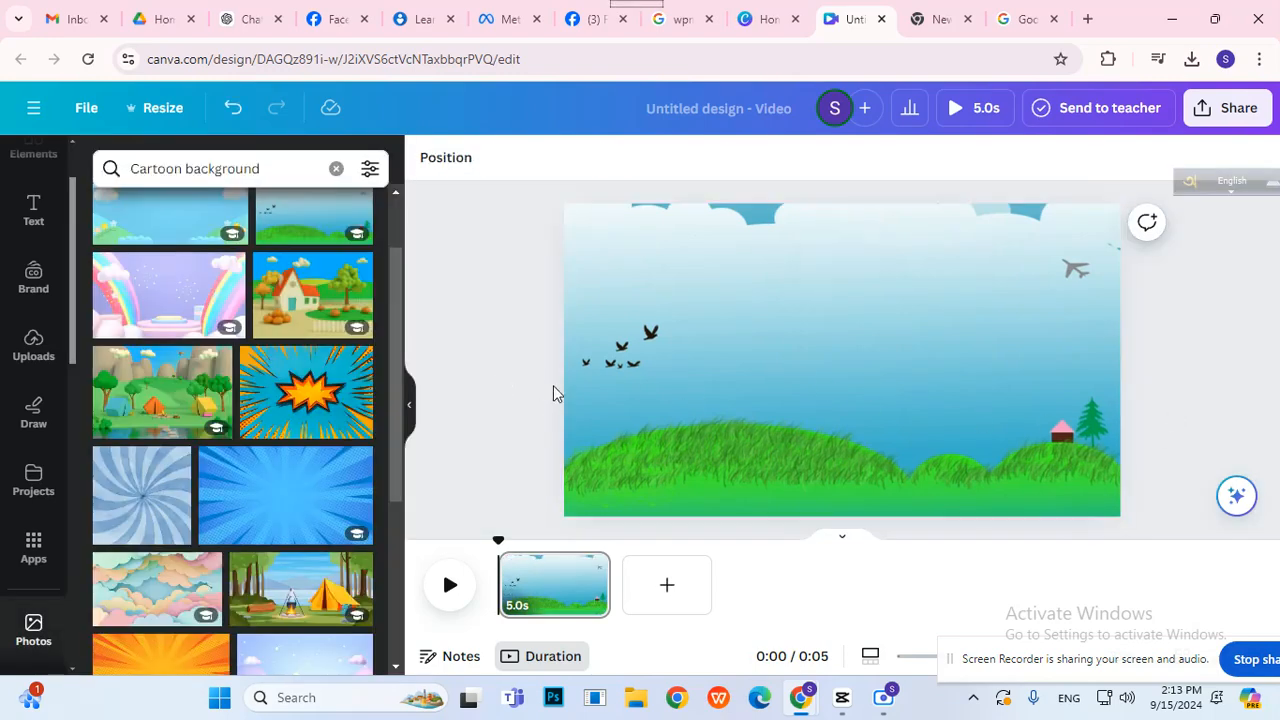
# - Add the recently used apple tree graphic, shrink it slightly and stand it at the page's lower-left corner
pyautogui.scroll(2, 20, 340)
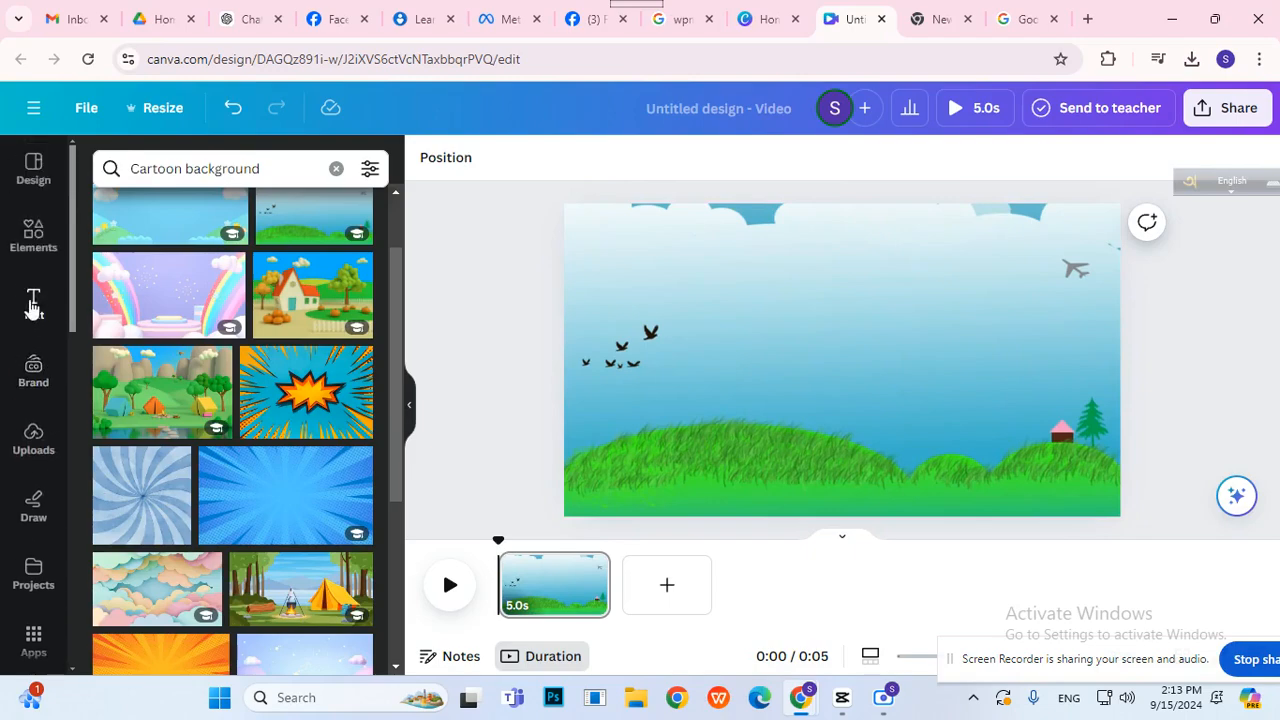
pyautogui.click(35, 245)
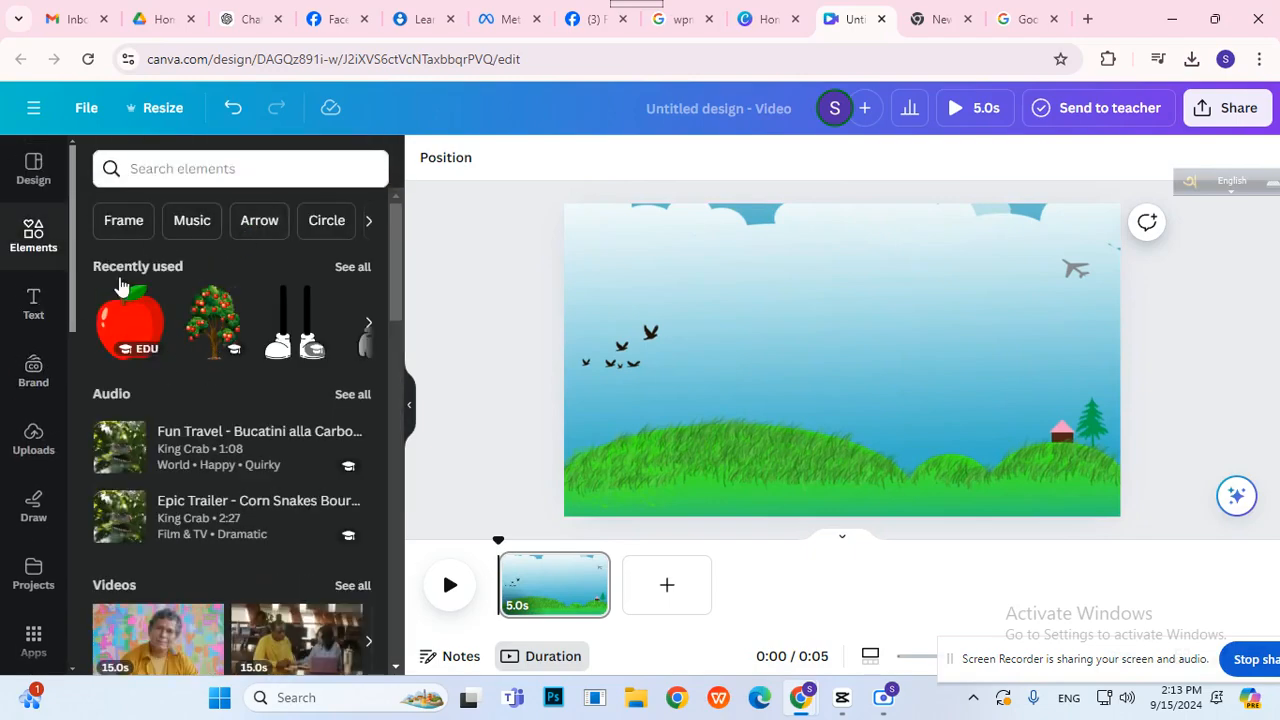
pyautogui.click(197, 336)
pyautogui.moveTo(895, 387); pyautogui.dragTo(688, 412)
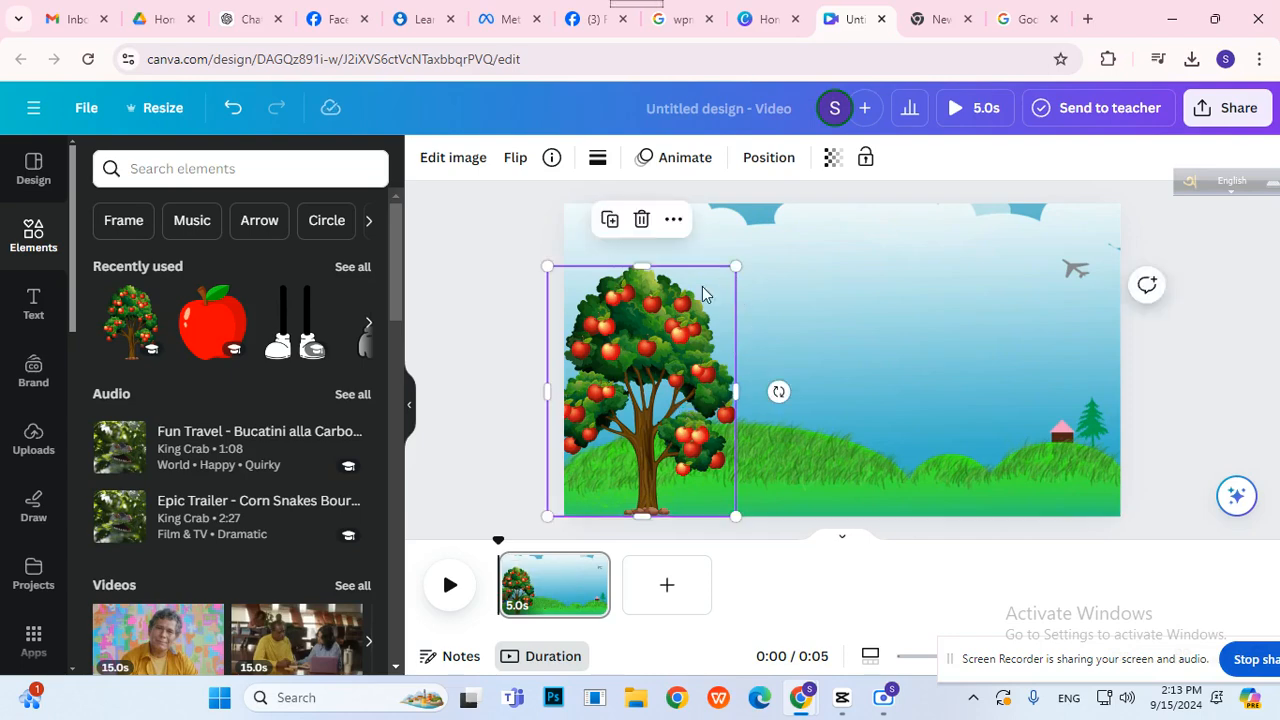
pyautogui.moveTo(561, 270); pyautogui.dragTo(590, 289)
pyautogui.moveTo(606, 363); pyautogui.dragTo(605, 374)
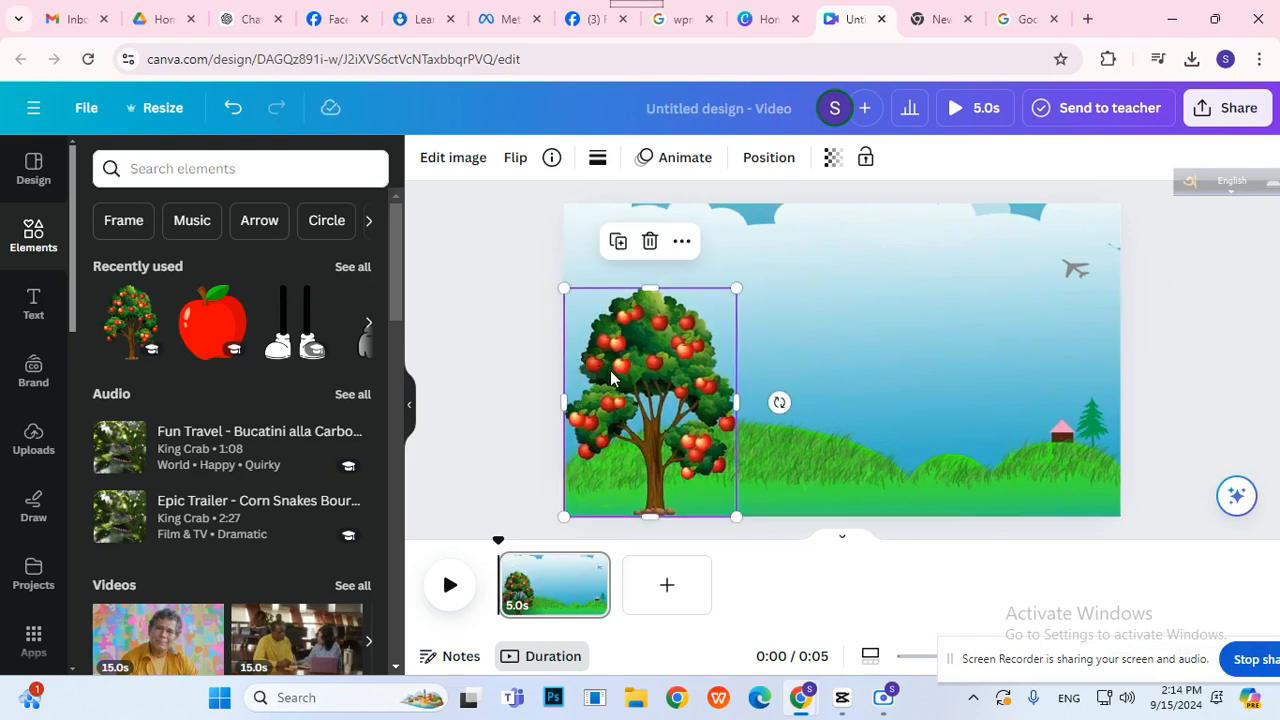
pyautogui.click(467, 391)
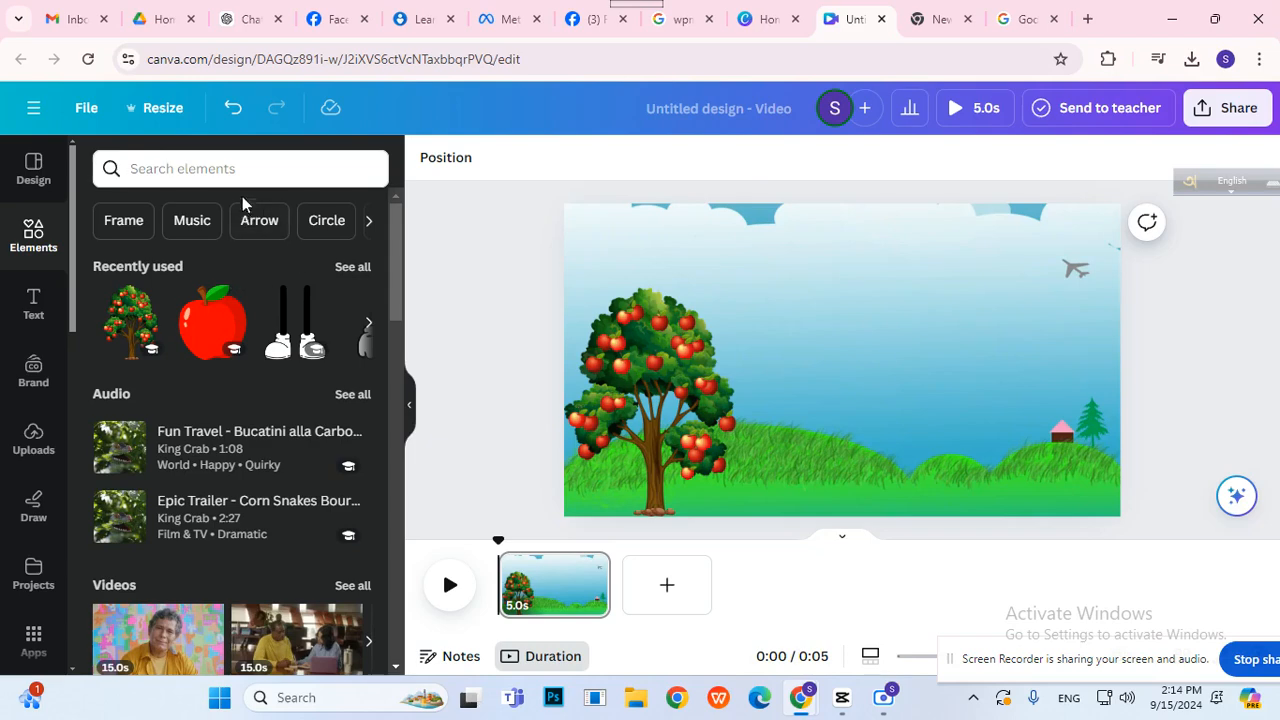
# - Search the elements library for "Apple"
pyautogui.click(238, 170)
pyautogui.click(14, 245)
pyautogui.click(166, 182)
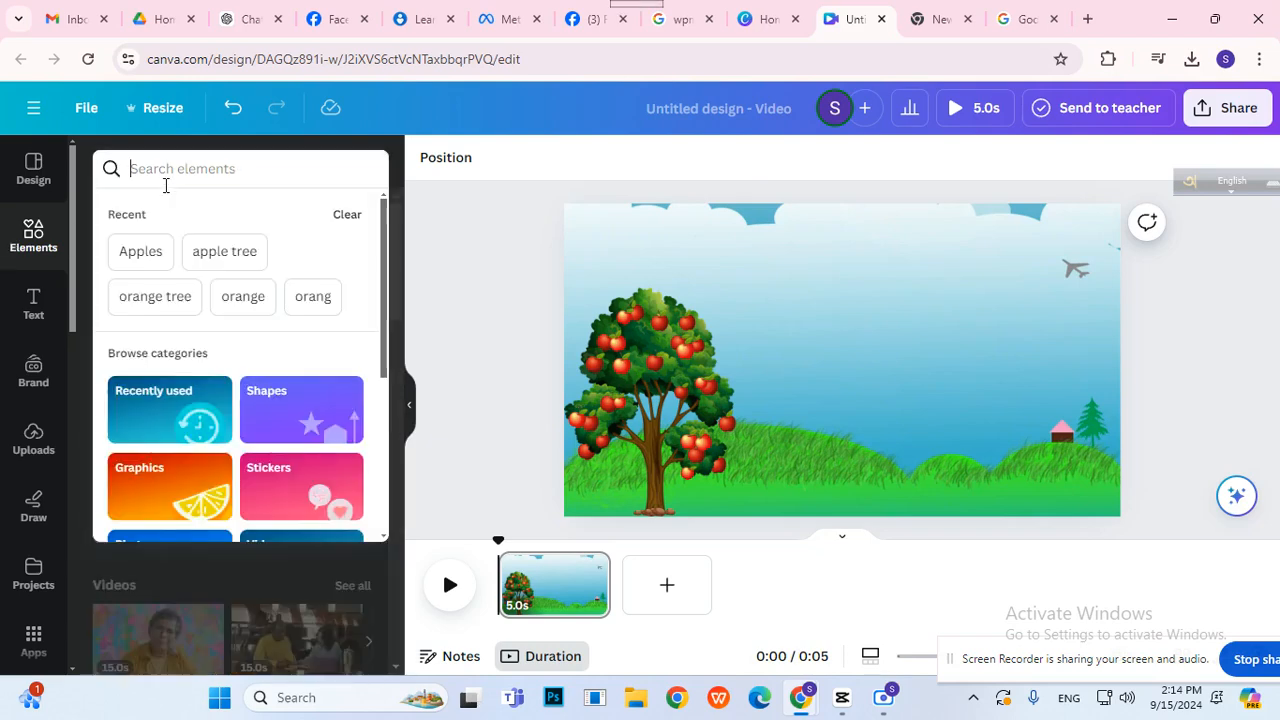
pyautogui.write('Apple')
pyautogui.press('Return')
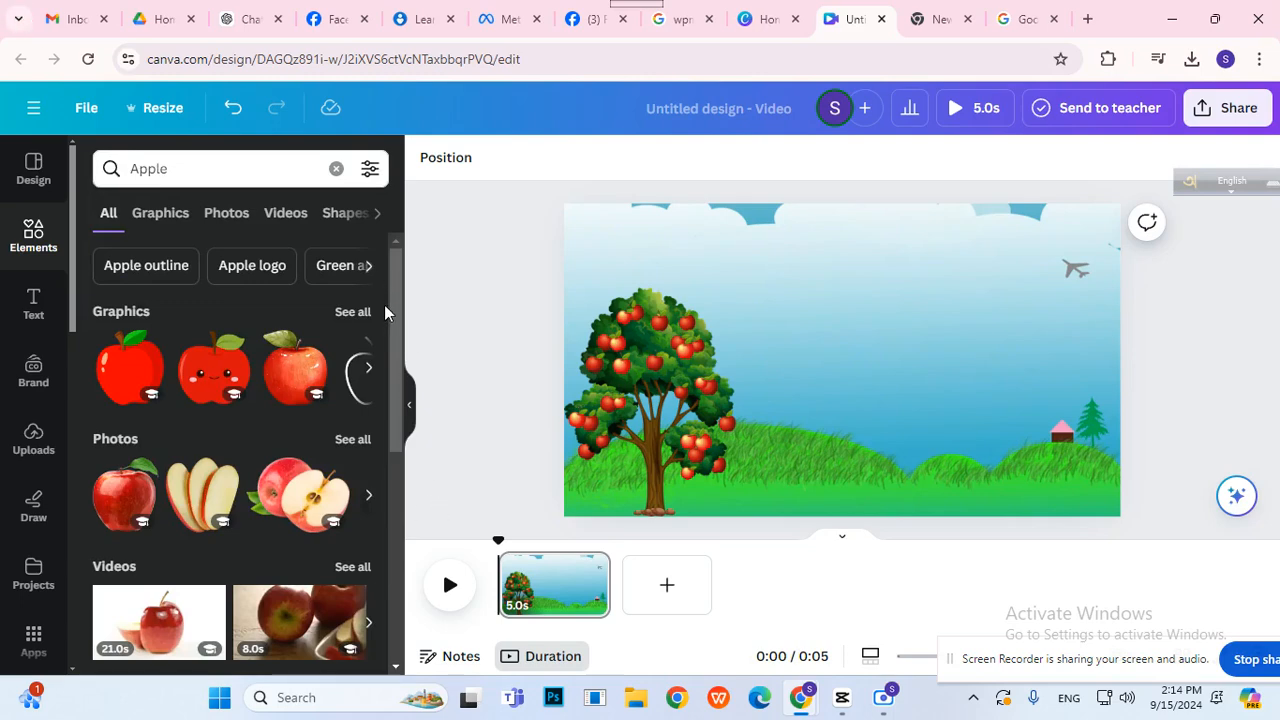
# - Insert the shaded red apple graphic, shrink it to fruit size and place it among the tree's right-hand apples
pyautogui.click(305, 380)
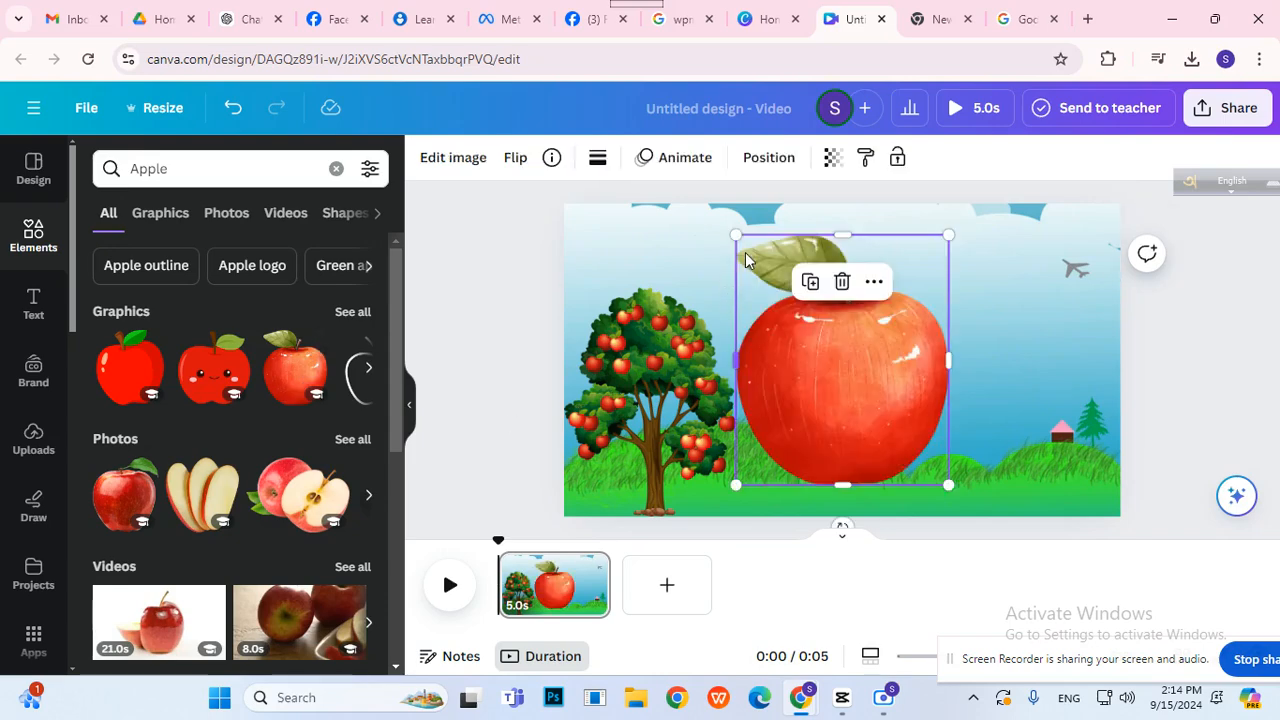
pyautogui.moveTo(736, 235); pyautogui.dragTo(690, 352)
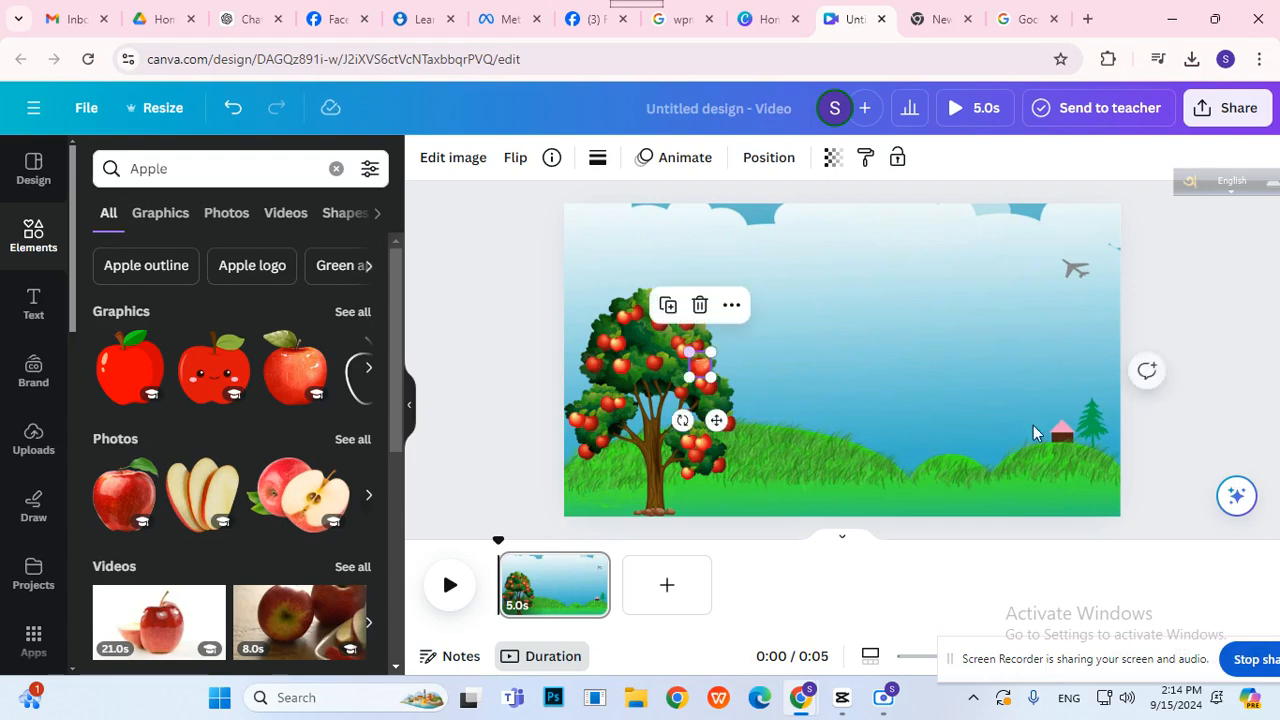
pyautogui.click(1187, 415)
pyautogui.click(703, 375)
pyautogui.click(1180, 468)
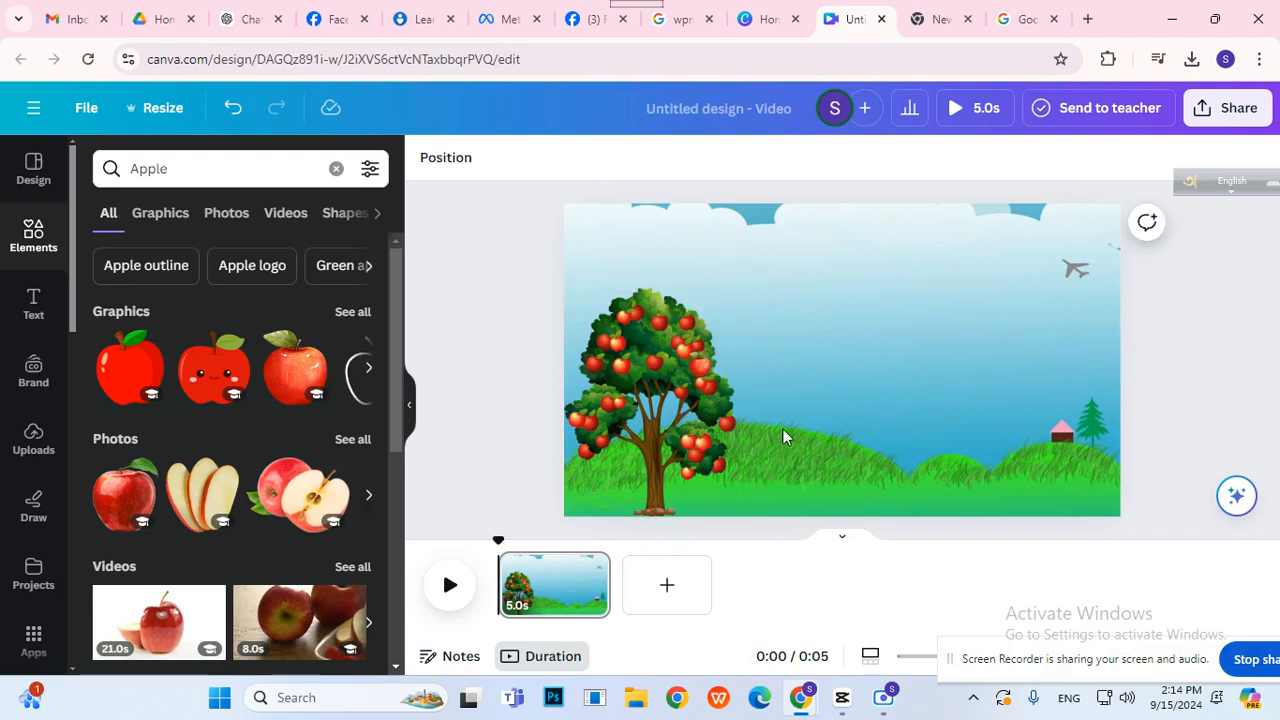
# - Create a custom animation for the small apple, falling from the tree and bouncing along the grass off the page's right edge
pyautogui.click(703, 375)
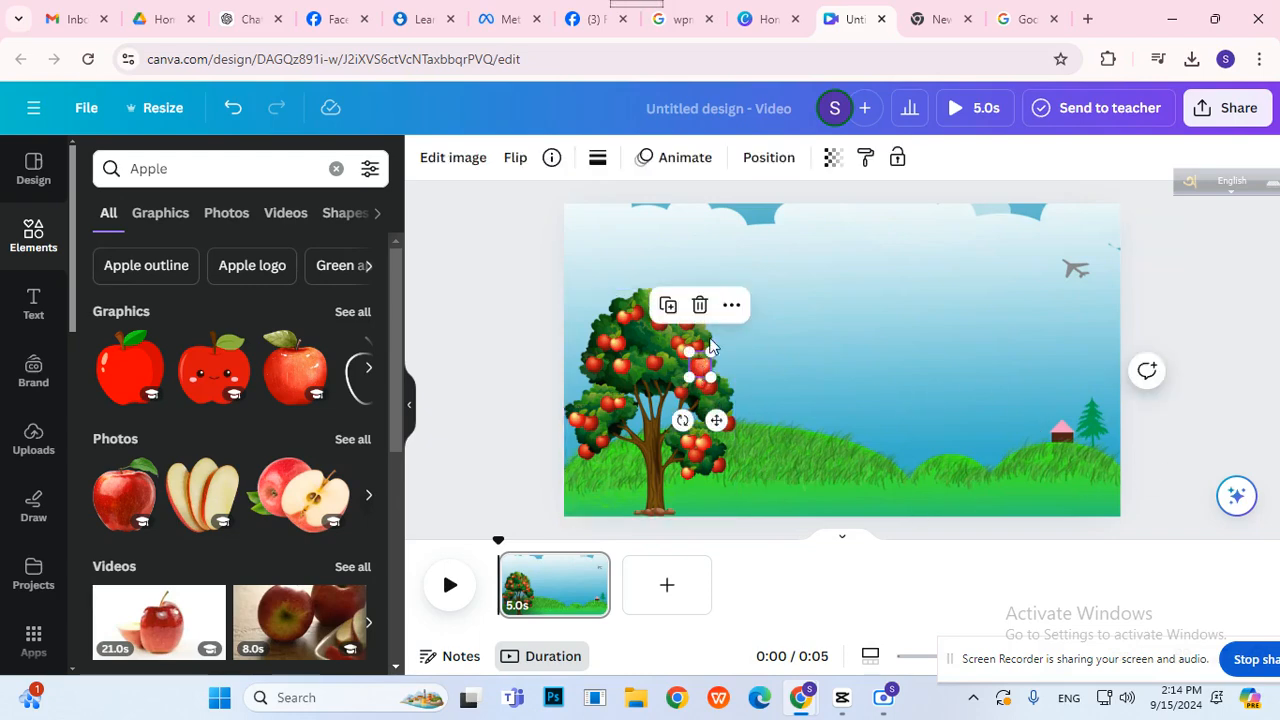
pyautogui.click(648, 157)
pyautogui.click(267, 318)
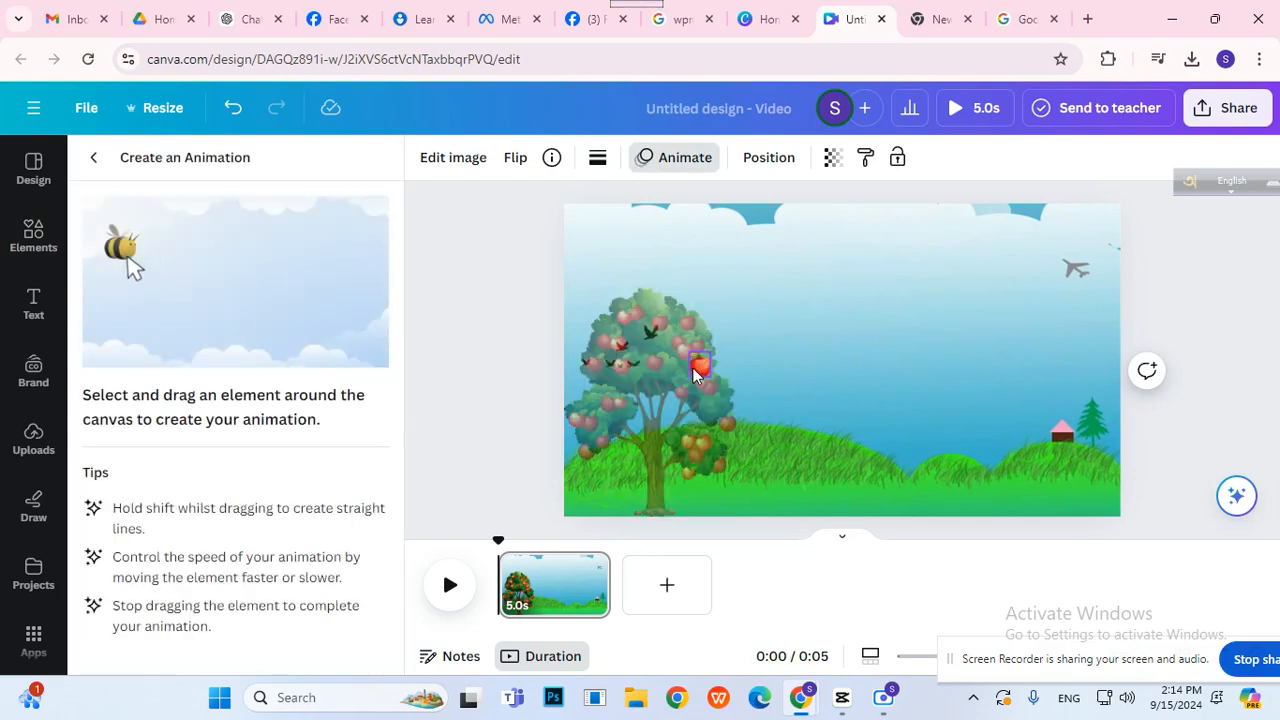
pyautogui.moveTo(693, 367)
pyautogui.mouseDown()
pyautogui.moveTo(731, 508)
pyautogui.moveTo(787, 430)
pyautogui.moveTo(835, 513)
pyautogui.moveTo(916, 425)
pyautogui.moveTo(960, 512)
pyautogui.moveTo(987, 446)
pyautogui.moveTo(1021, 415)
pyautogui.moveTo(1063, 512)
pyautogui.moveTo(1102, 403)
pyautogui.moveTo(1245, 260)
pyautogui.mouseUp()
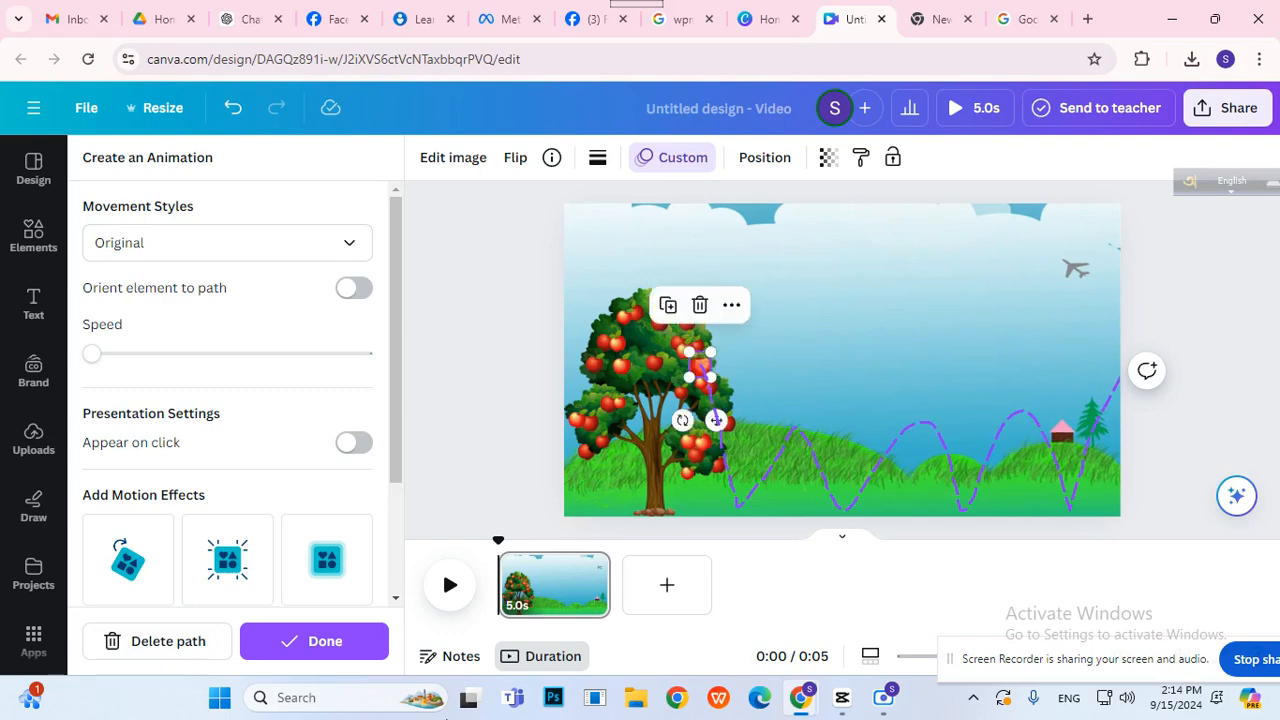
# - Add a blank second page to the video after the apple tree scene
pyautogui.click(685, 608)
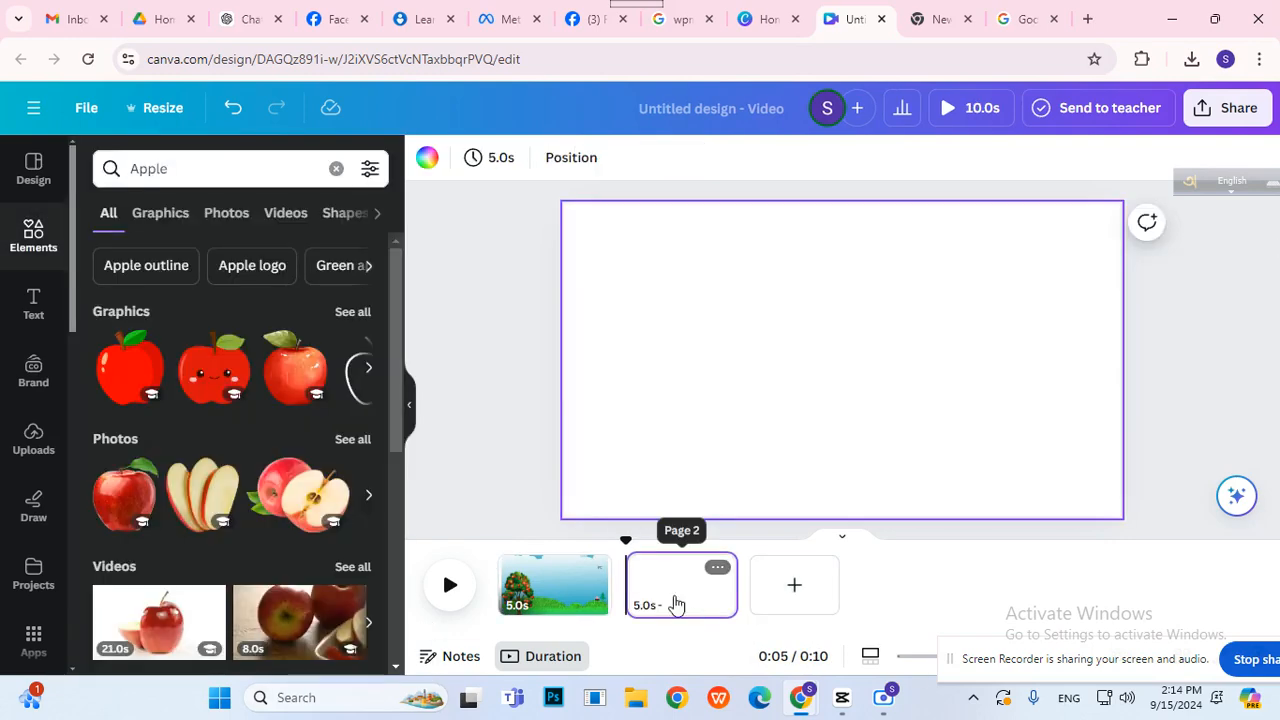
pyautogui.click(517, 456)
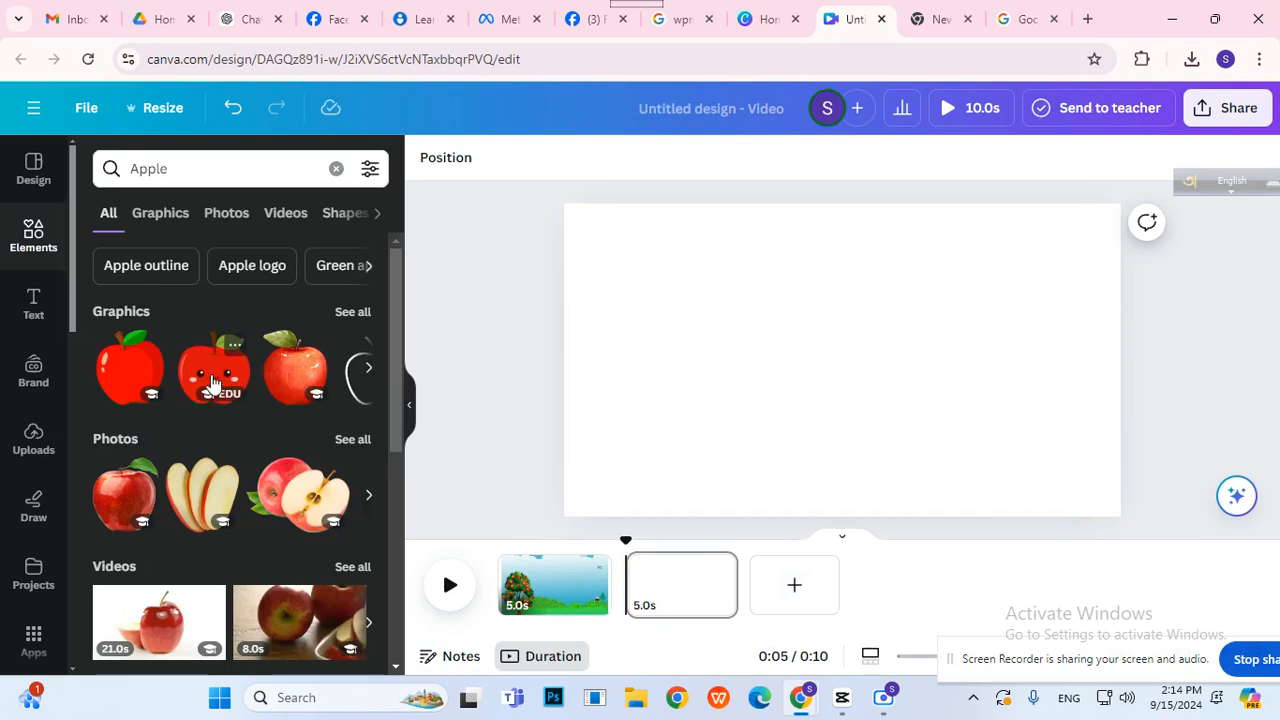
# - Fill the blank second page with the cartoon sky-and-grass photo and crop it to 16:9 with the rainbow outside the frame
pyautogui.moveTo(214, 384)
pyautogui.mouseDown()
pyautogui.moveTo(380, 416)
pyautogui.moveTo(208, 382)
pyautogui.mouseUp()
pyautogui.scroll(-2, 28, 570)
pyautogui.click(33, 536)
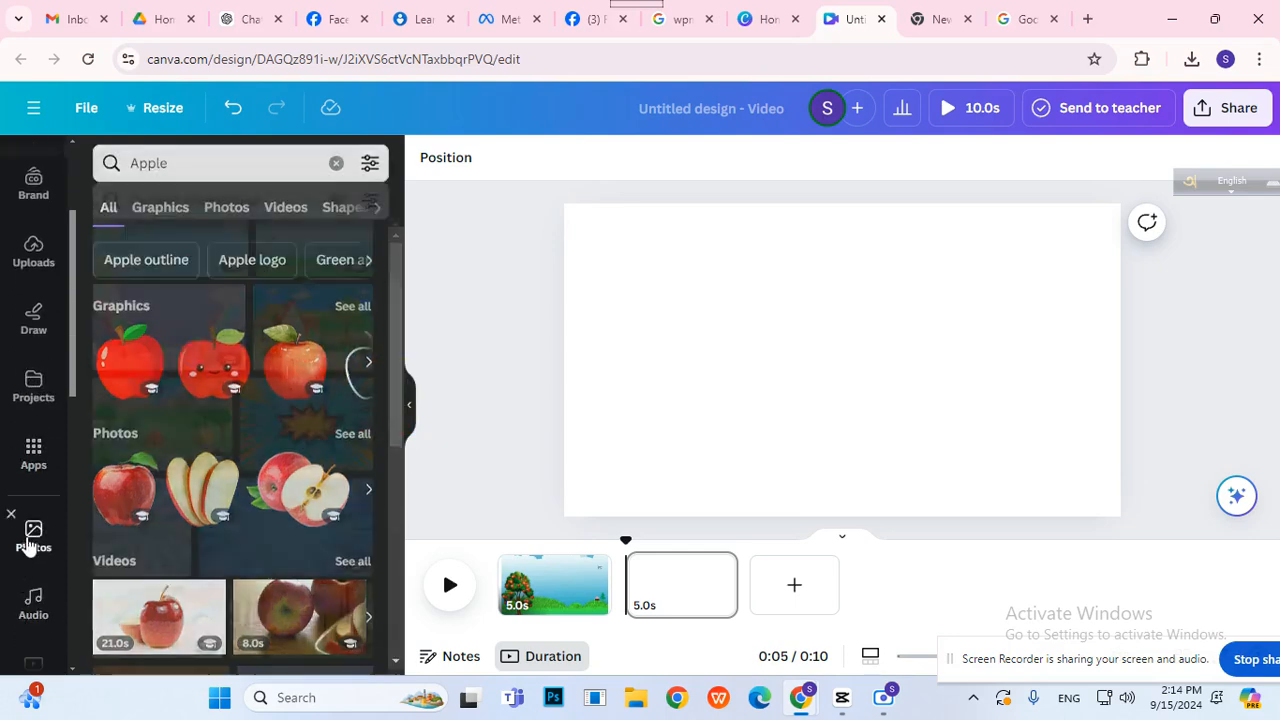
pyautogui.scroll(1, 311, 270)
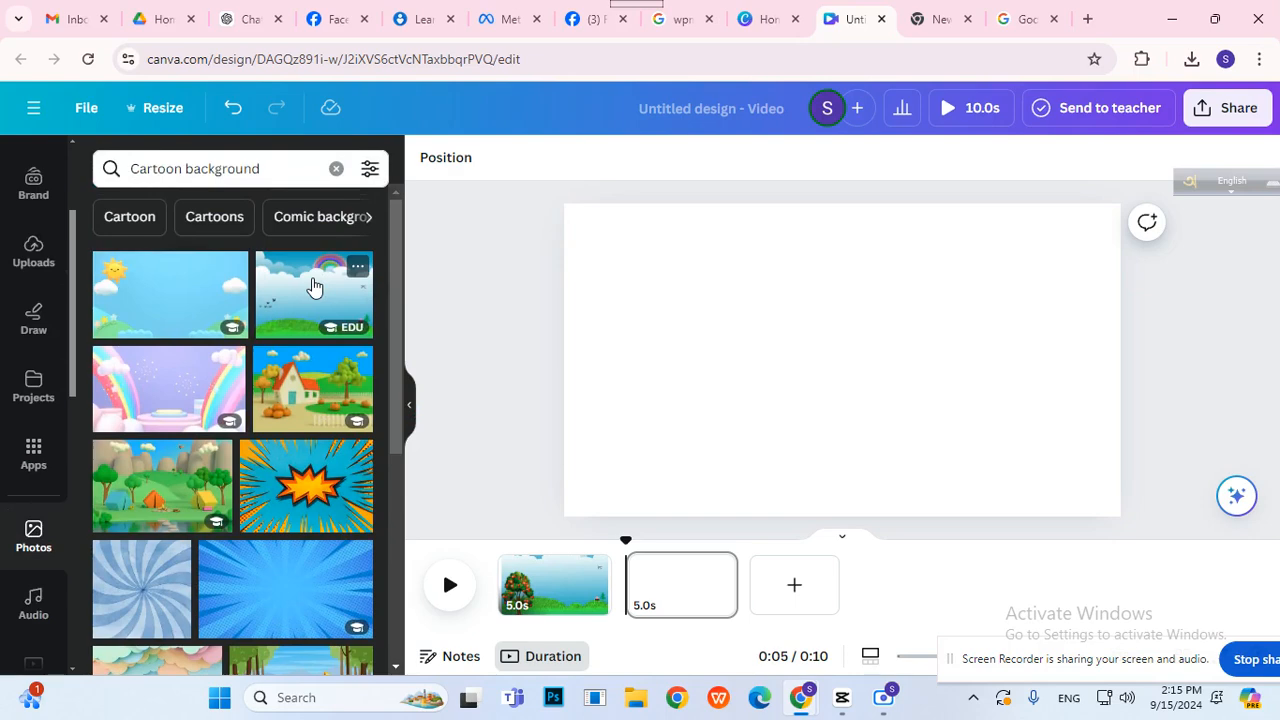
pyautogui.moveTo(313, 287); pyautogui.dragTo(708, 274)
pyautogui.doubleClick(685, 308)
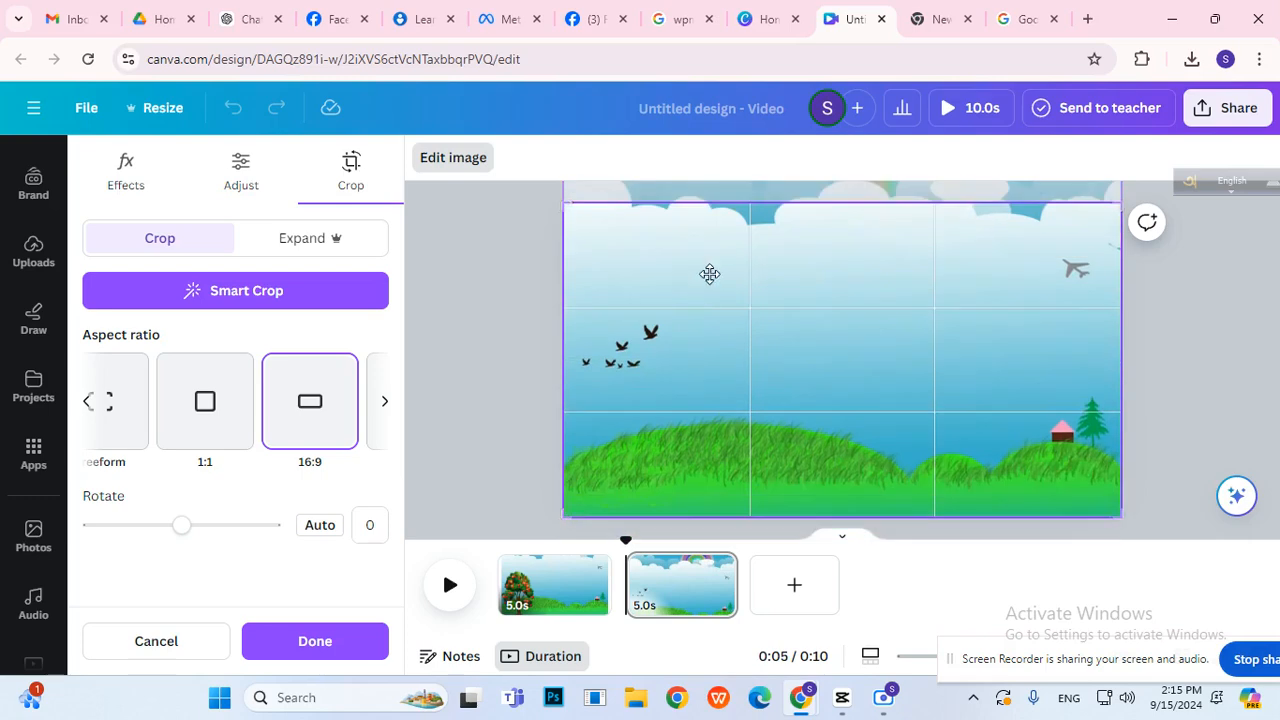
pyautogui.click(455, 330)
pyautogui.scroll(2, 9, 250)
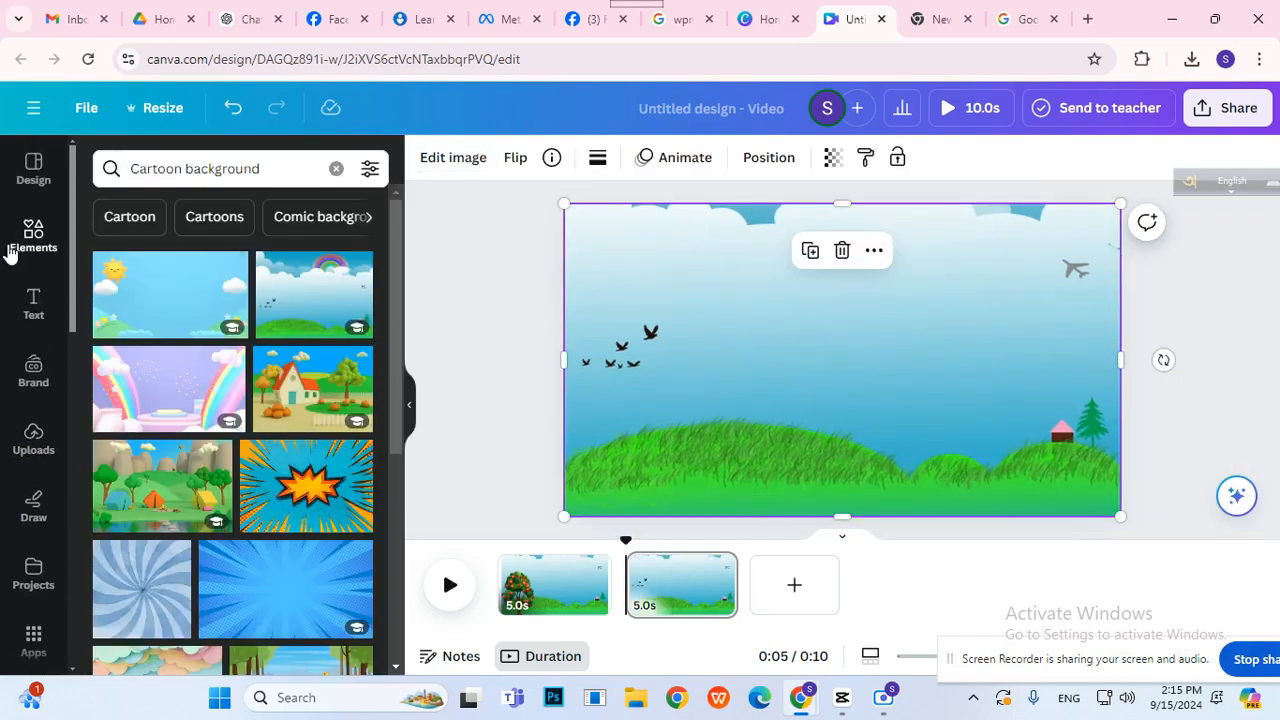
pyautogui.click(9, 250)
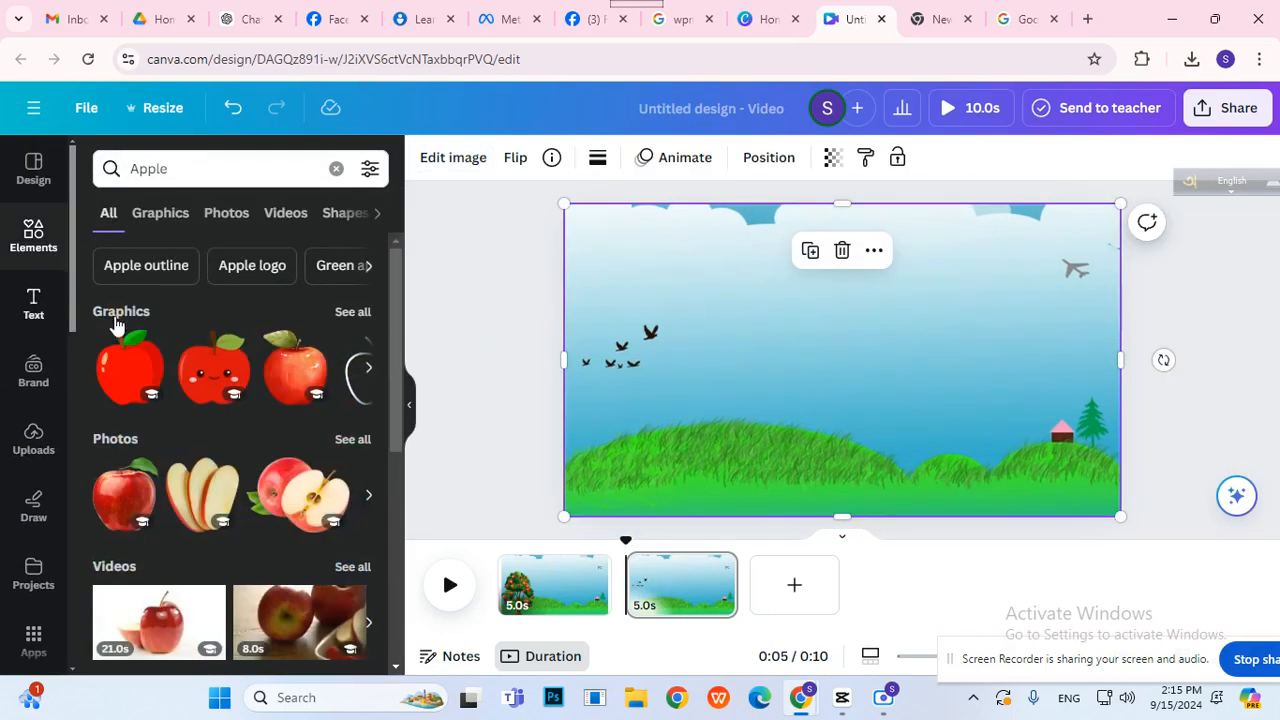
pyautogui.click(221, 381)
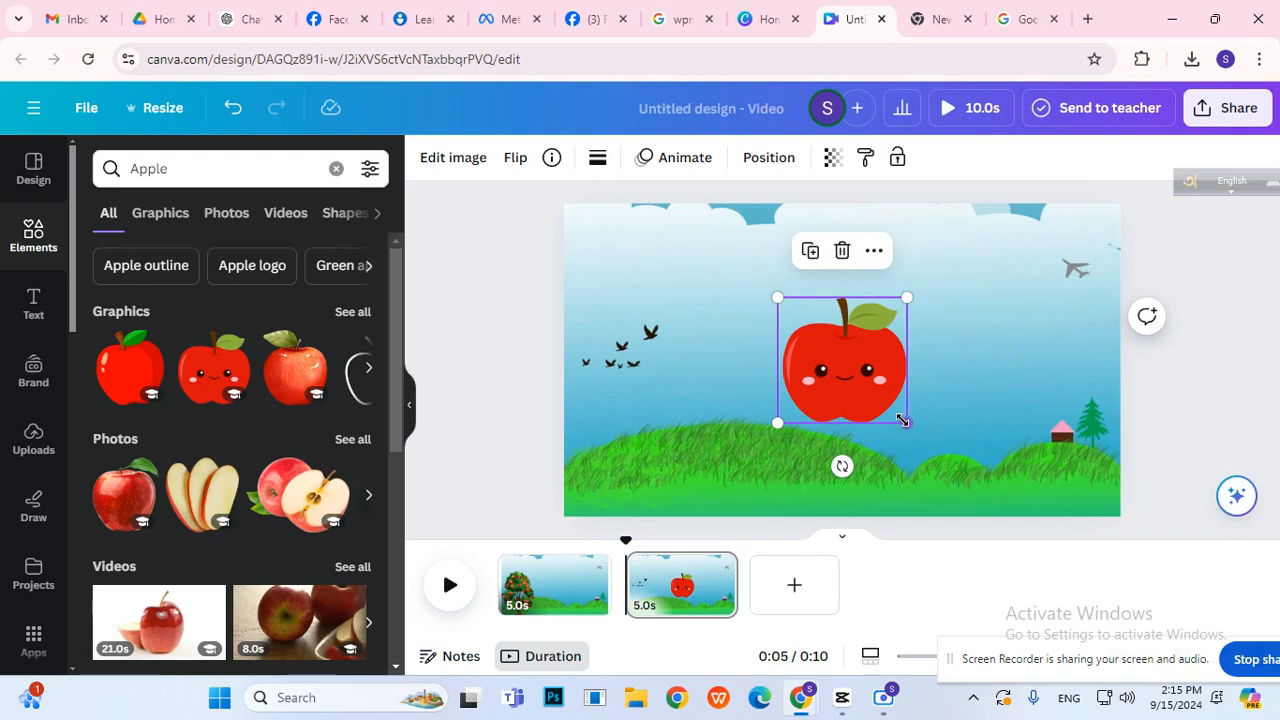
pyautogui.moveTo(905, 420); pyautogui.dragTo(810, 358)
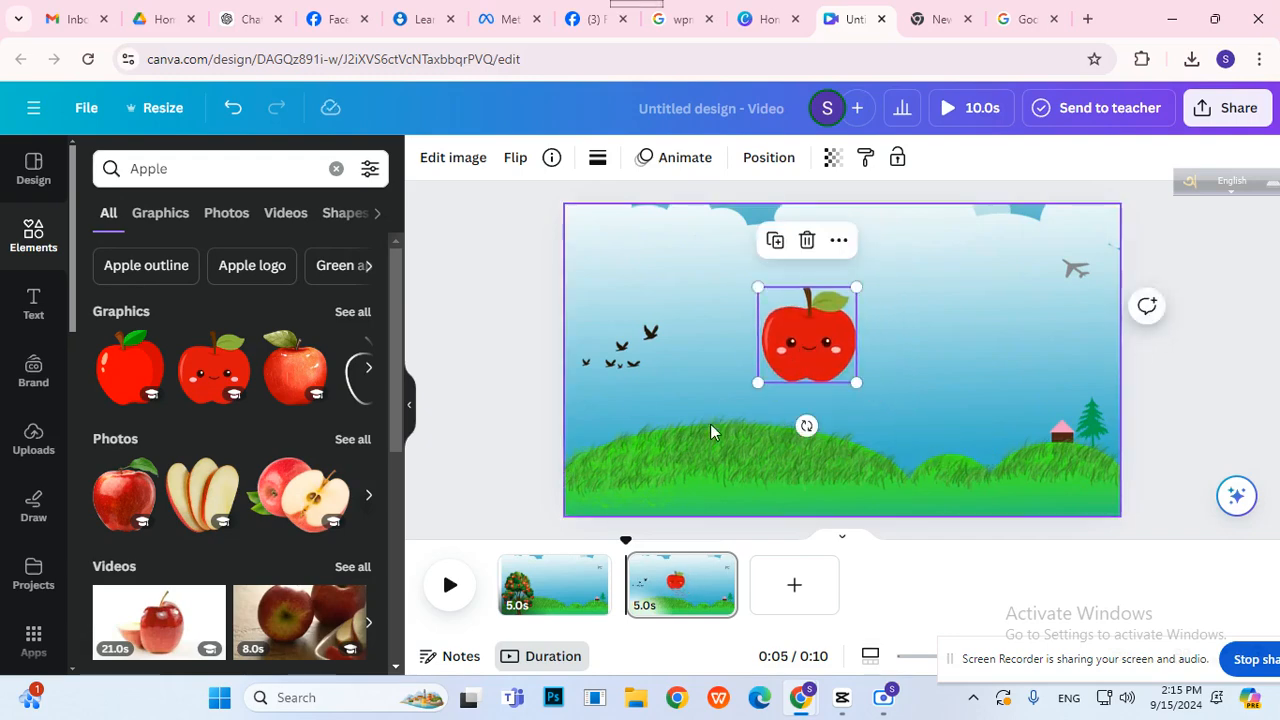
pyautogui.click(807, 241)
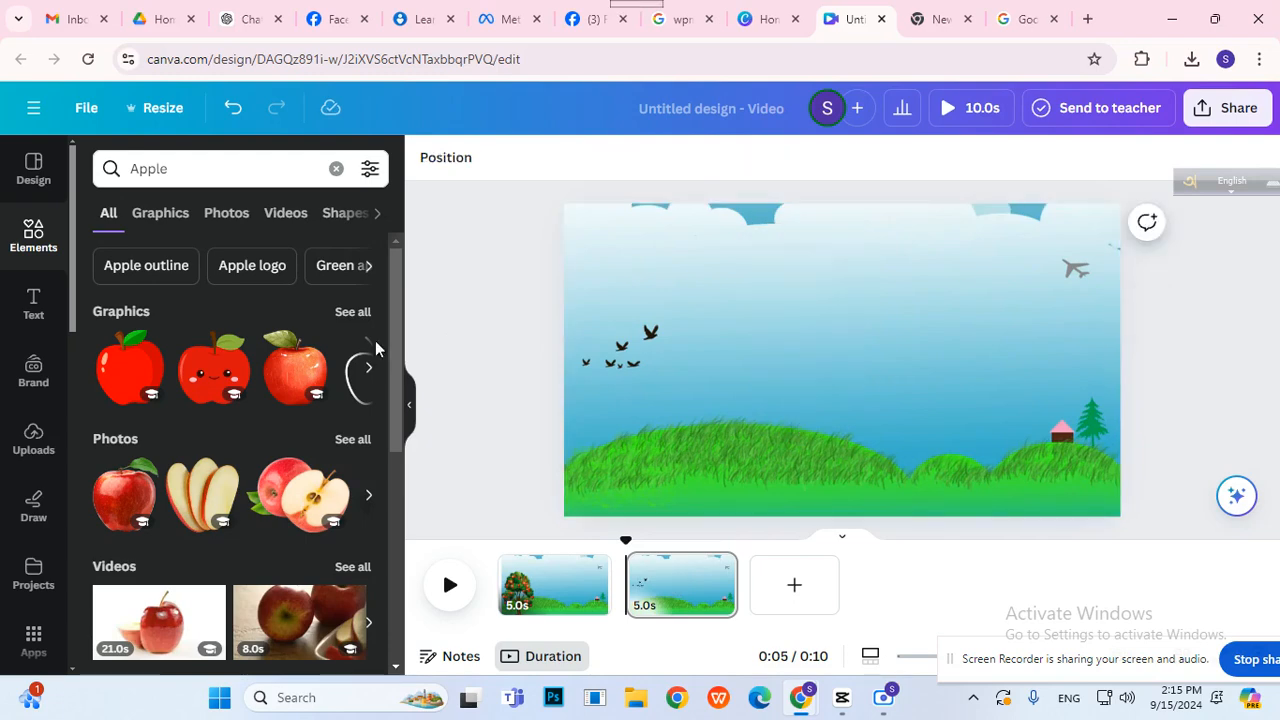
# - Insert the shaded red apple graphic with the green leaf on the second page and size it medium, near the page's centre
pyautogui.click(352, 313)
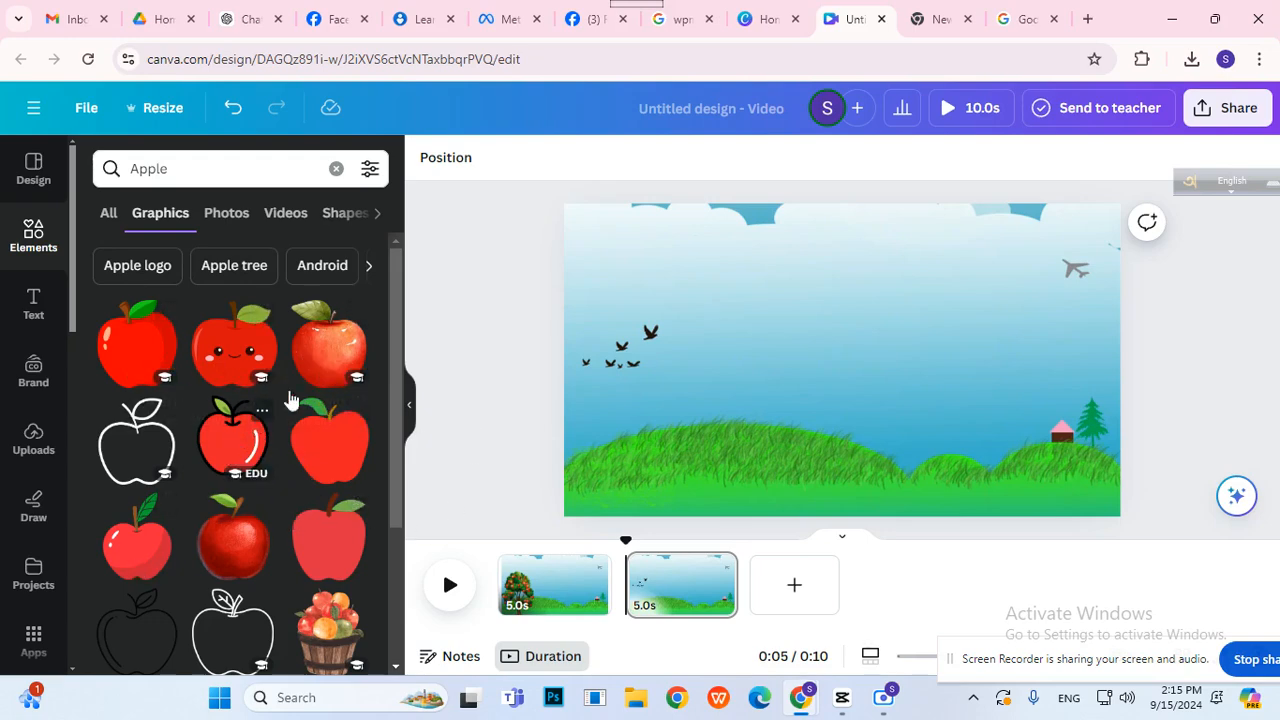
pyautogui.click(343, 353)
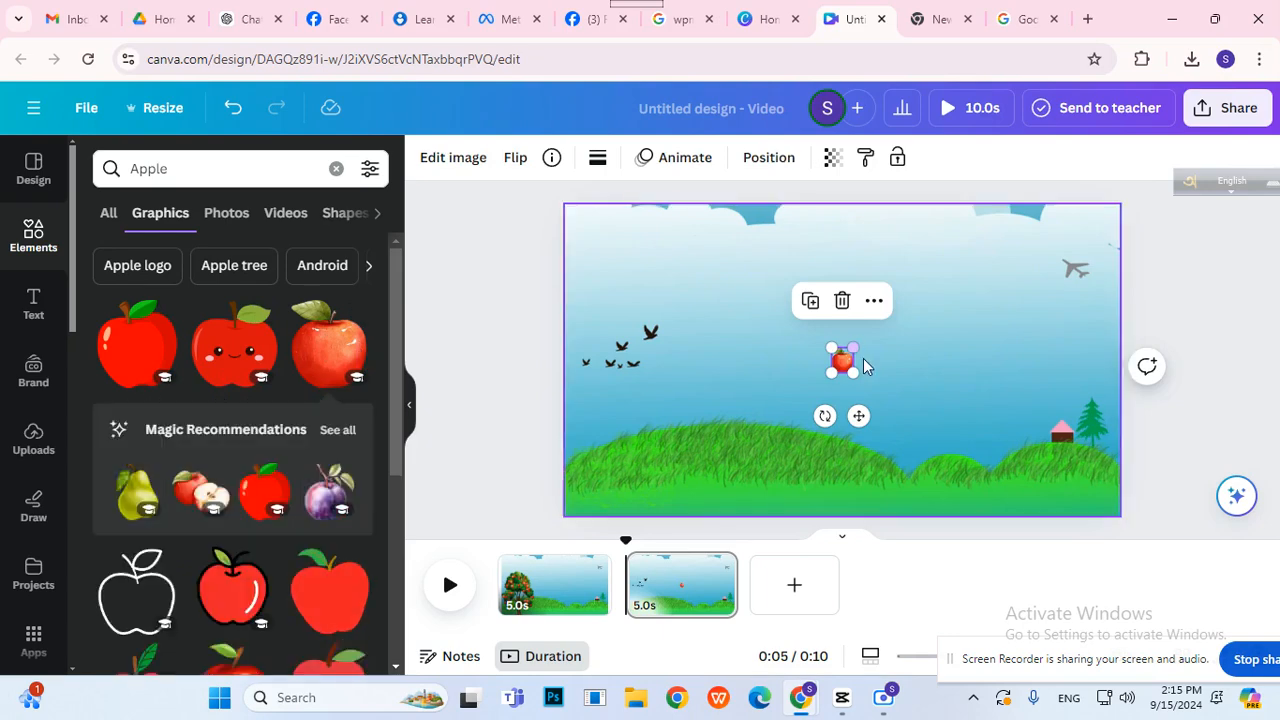
pyautogui.moveTo(866, 381); pyautogui.dragTo(849, 349)
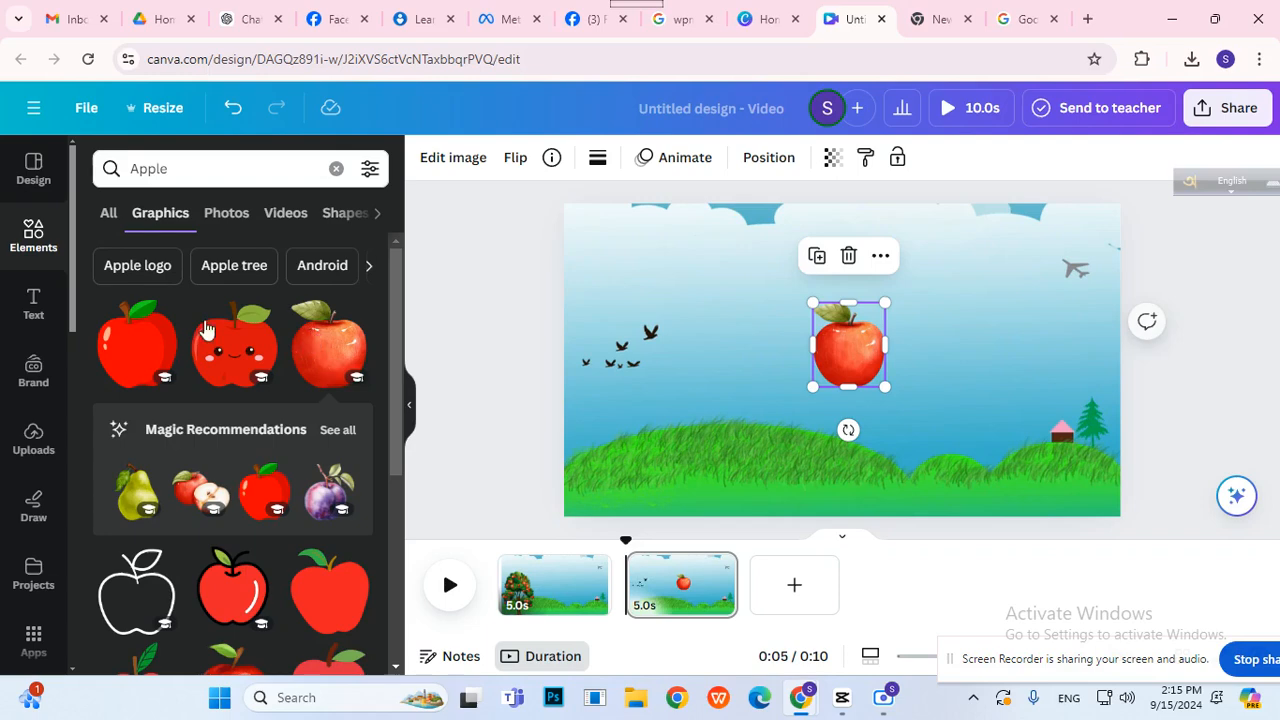
# - Search the elements library's graphics for "Cartoon eyes"
pyautogui.click(186, 172)
pyautogui.write('cart')
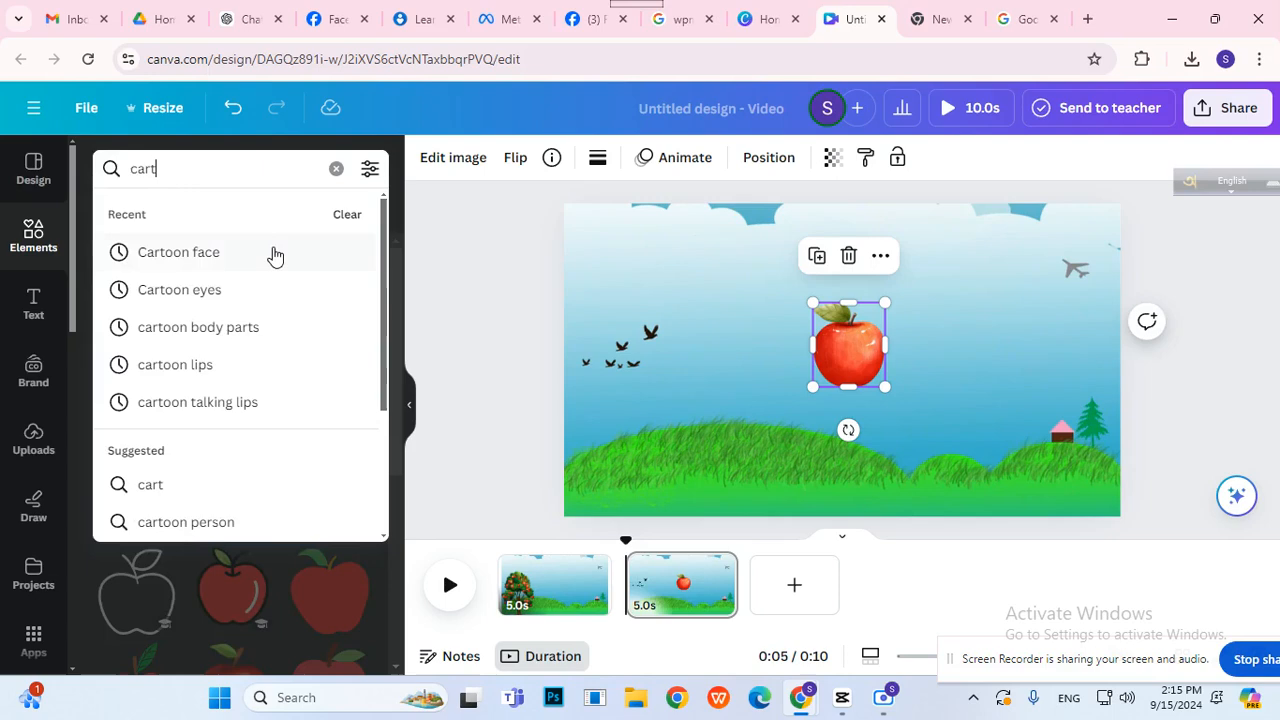
pyautogui.click(268, 289)
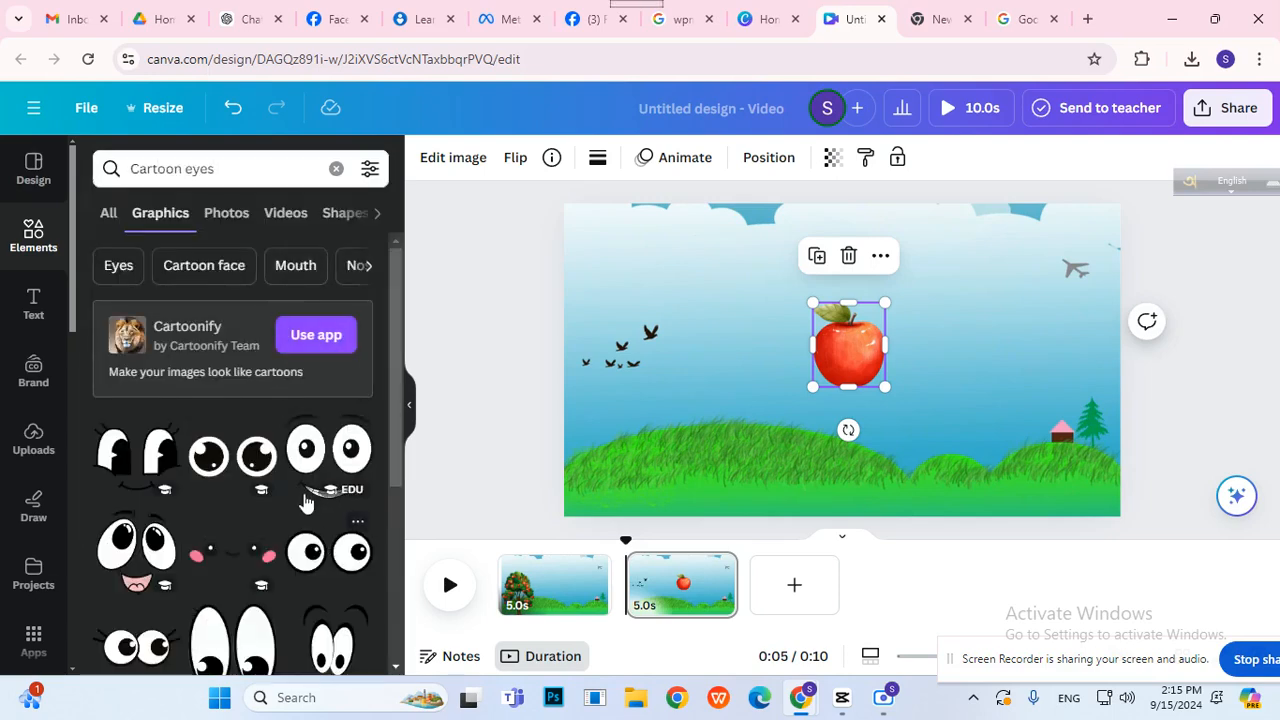
pyautogui.scroll(-5, 358, 462)
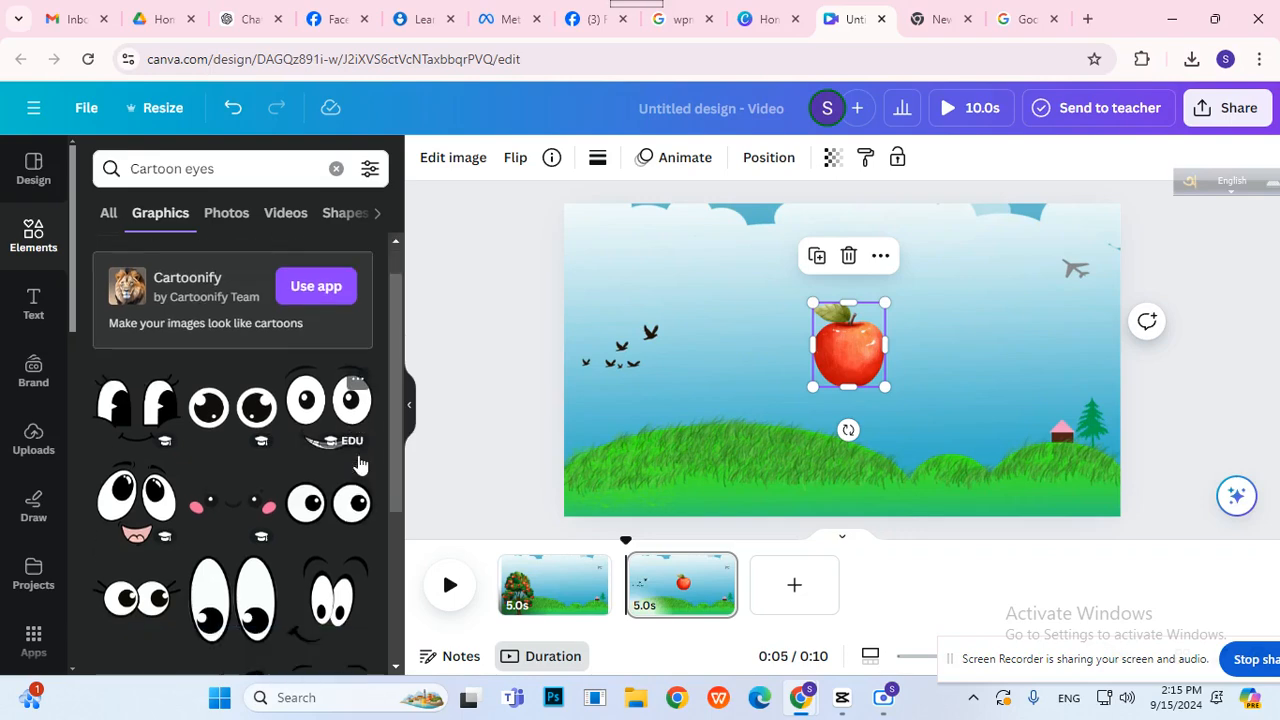
pyautogui.scroll(5, 331, 380)
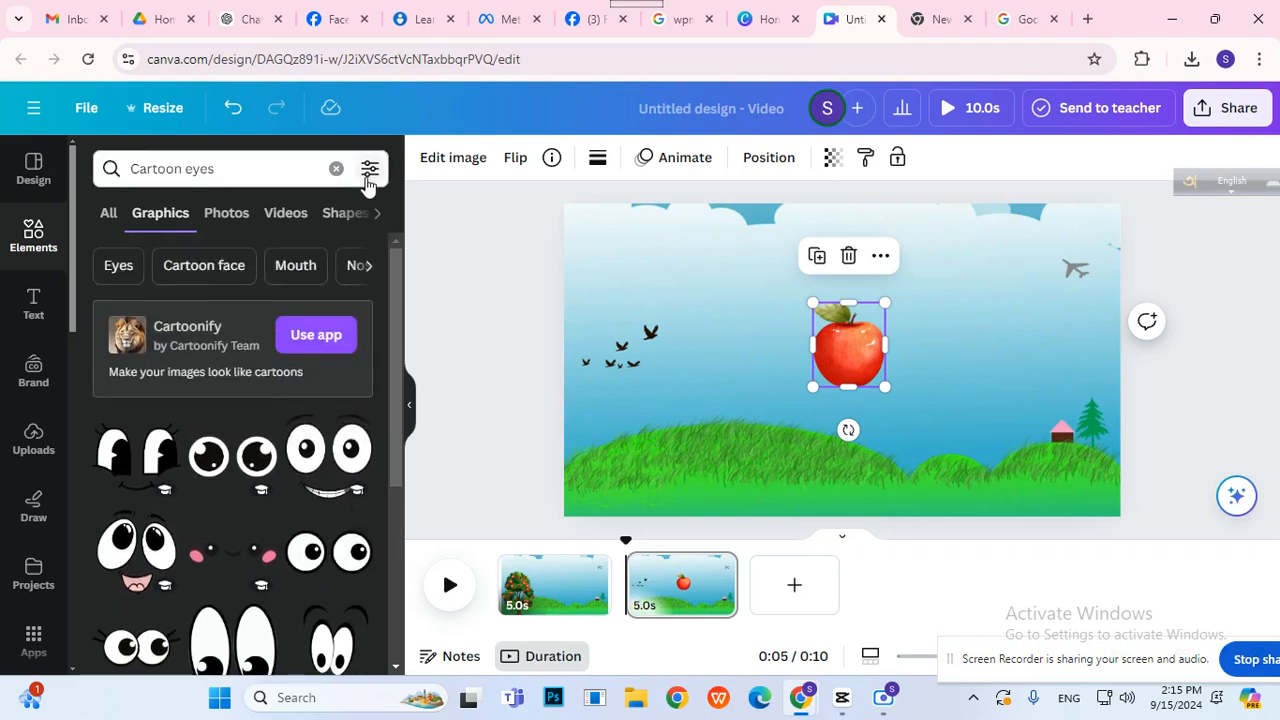
pyautogui.click(370, 172)
pyautogui.scroll(-2, 200, 420)
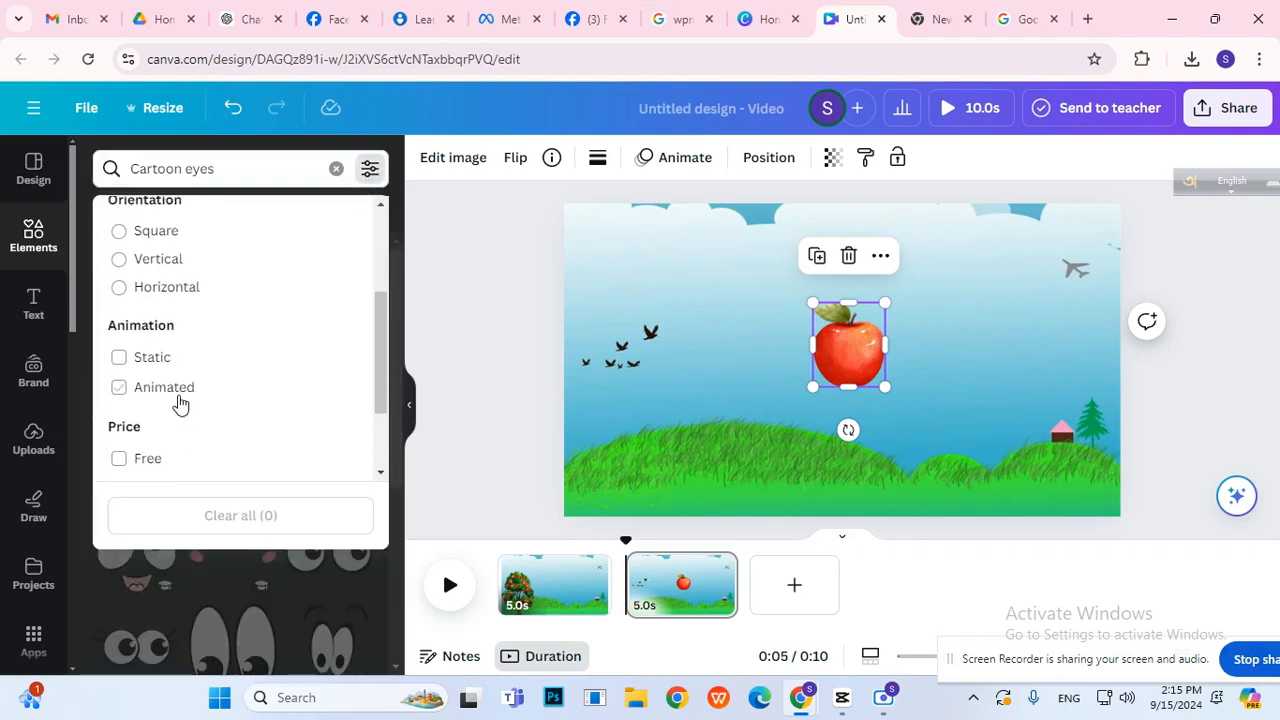
pyautogui.click(165, 388)
pyautogui.click(368, 170)
pyautogui.scroll(-1, 322, 385)
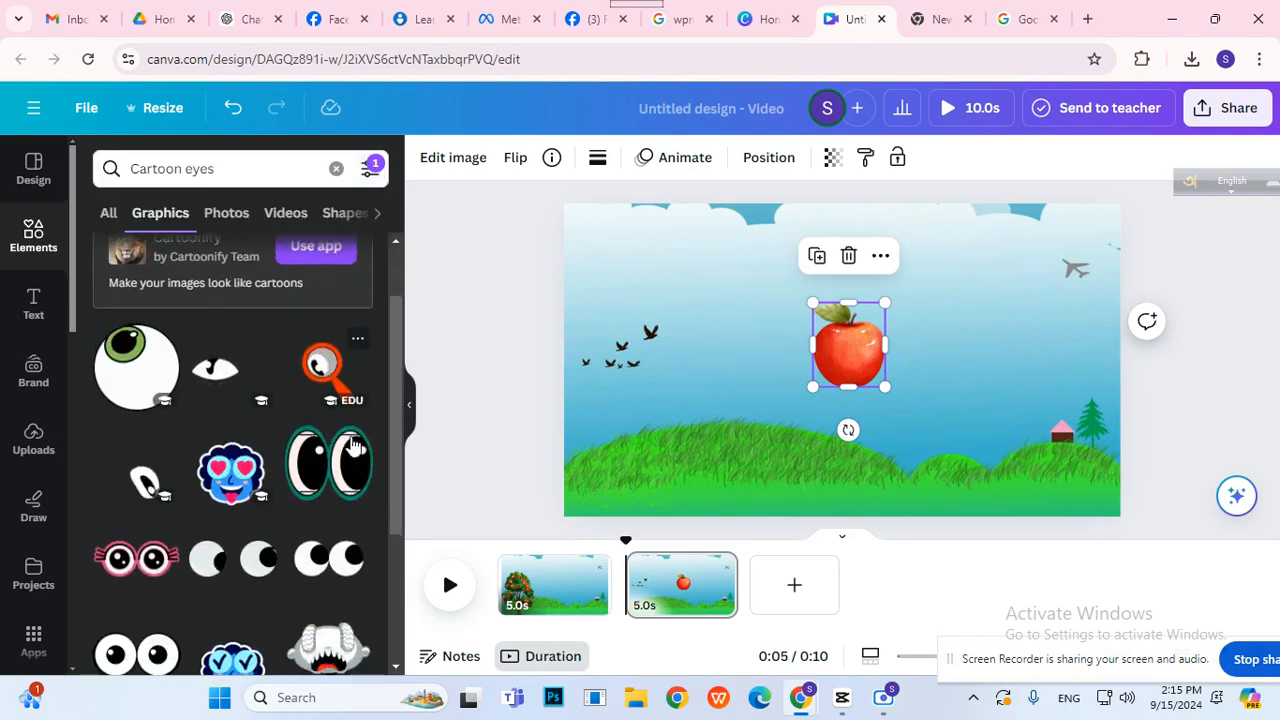
pyautogui.scroll(-2, 368, 490)
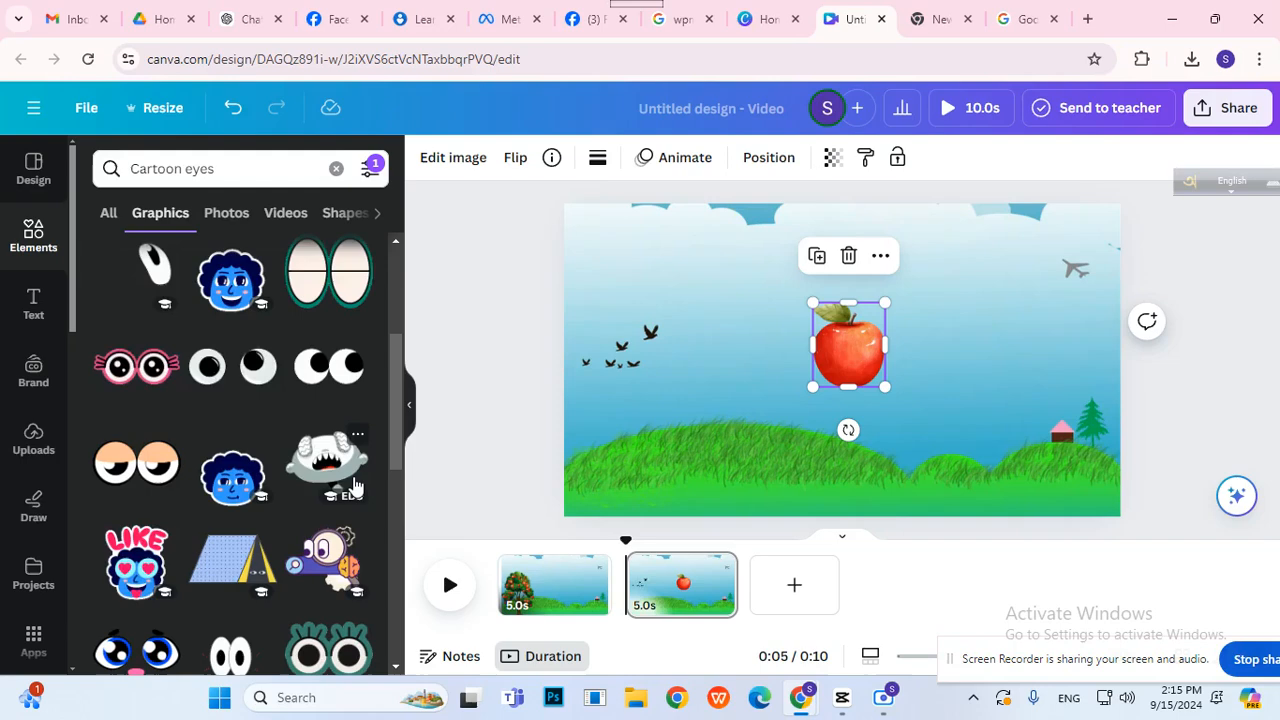
pyautogui.scroll(2, 352, 484)
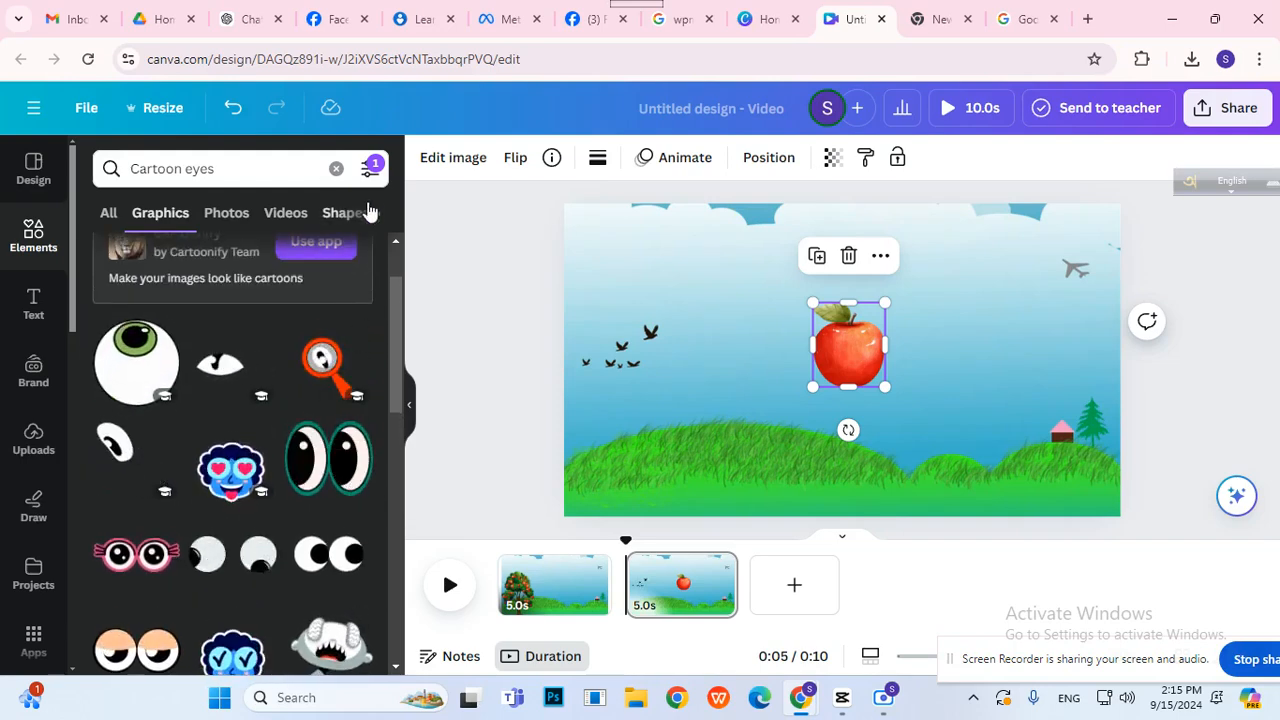
pyautogui.click(368, 170)
pyautogui.scroll(-2, 267, 419)
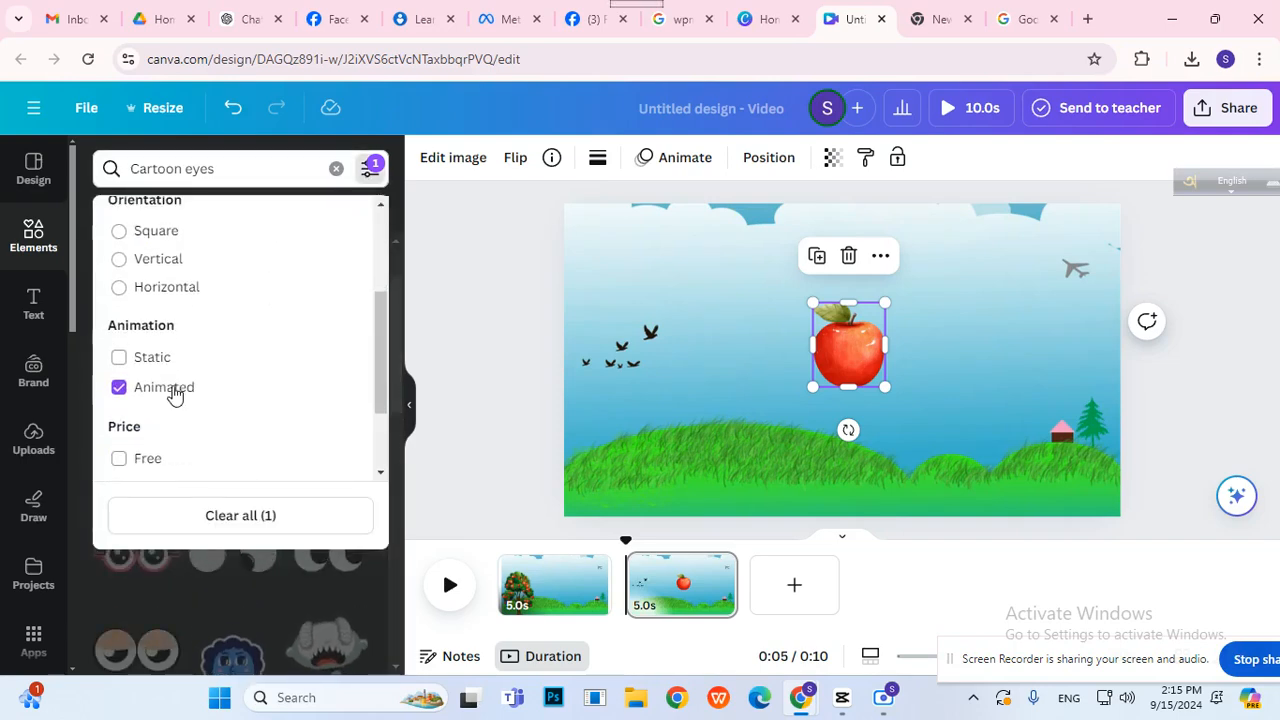
pyautogui.click(172, 390)
pyautogui.click(407, 303)
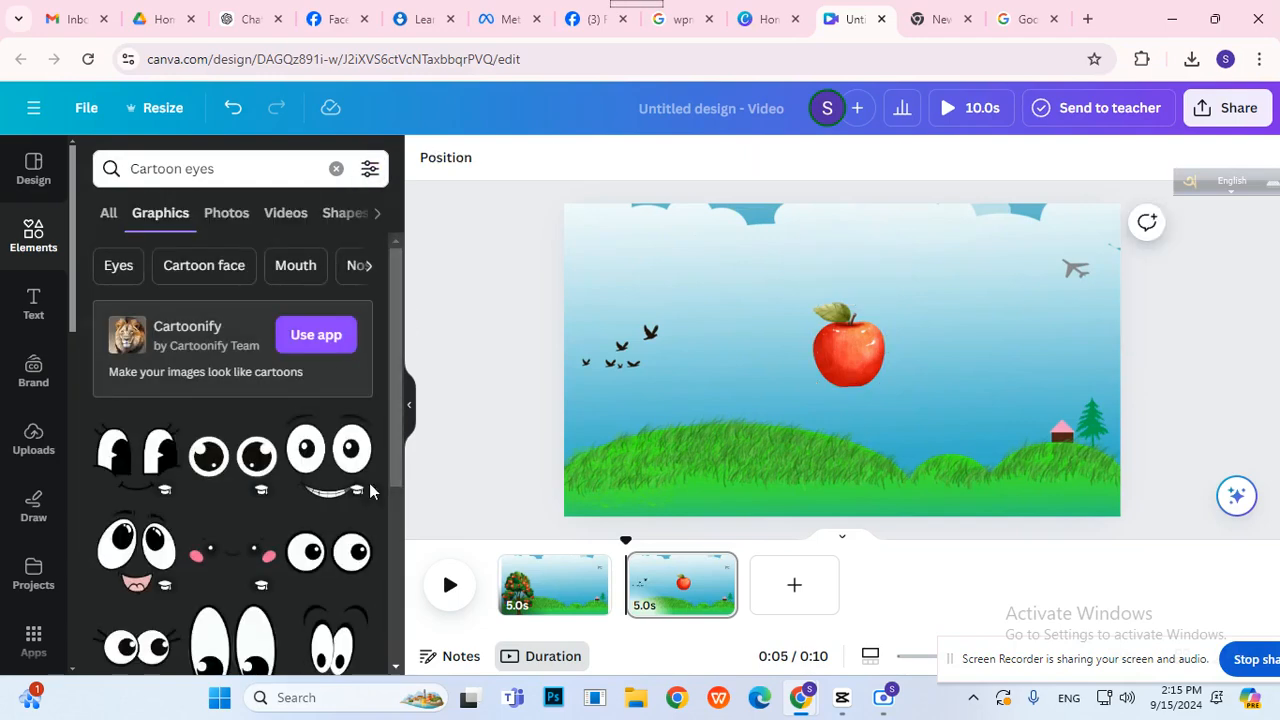
# - Insert the pair of round, right-looking cartoon eyes, shrink them and place them on the second page's apple as its face
pyautogui.scroll(-2, 167, 492)
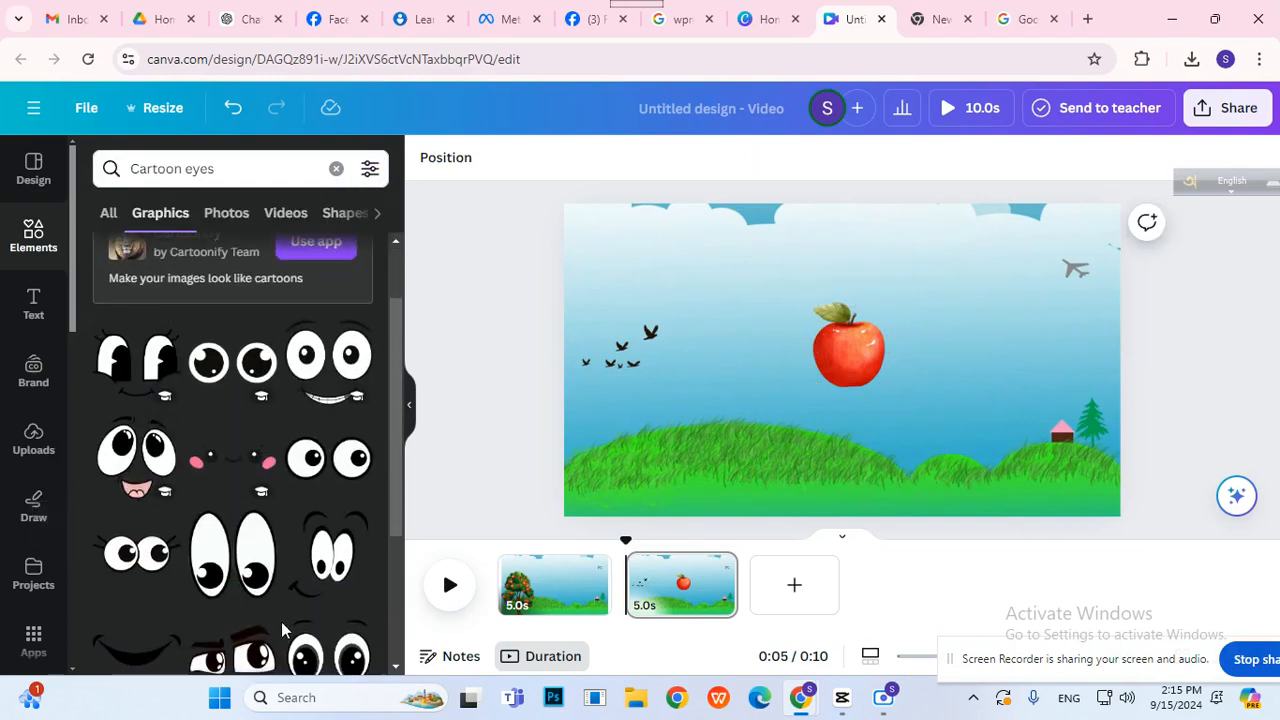
pyautogui.scroll(-4, 228, 540)
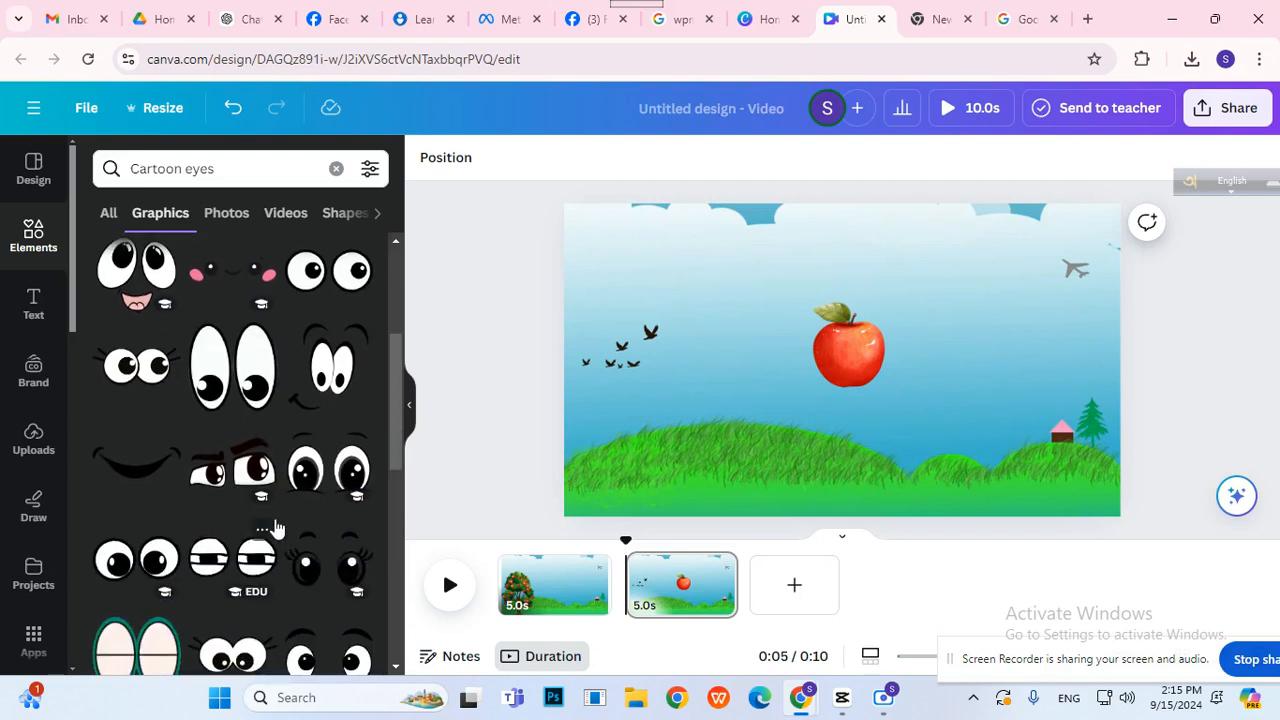
pyautogui.scroll(2, 307, 368)
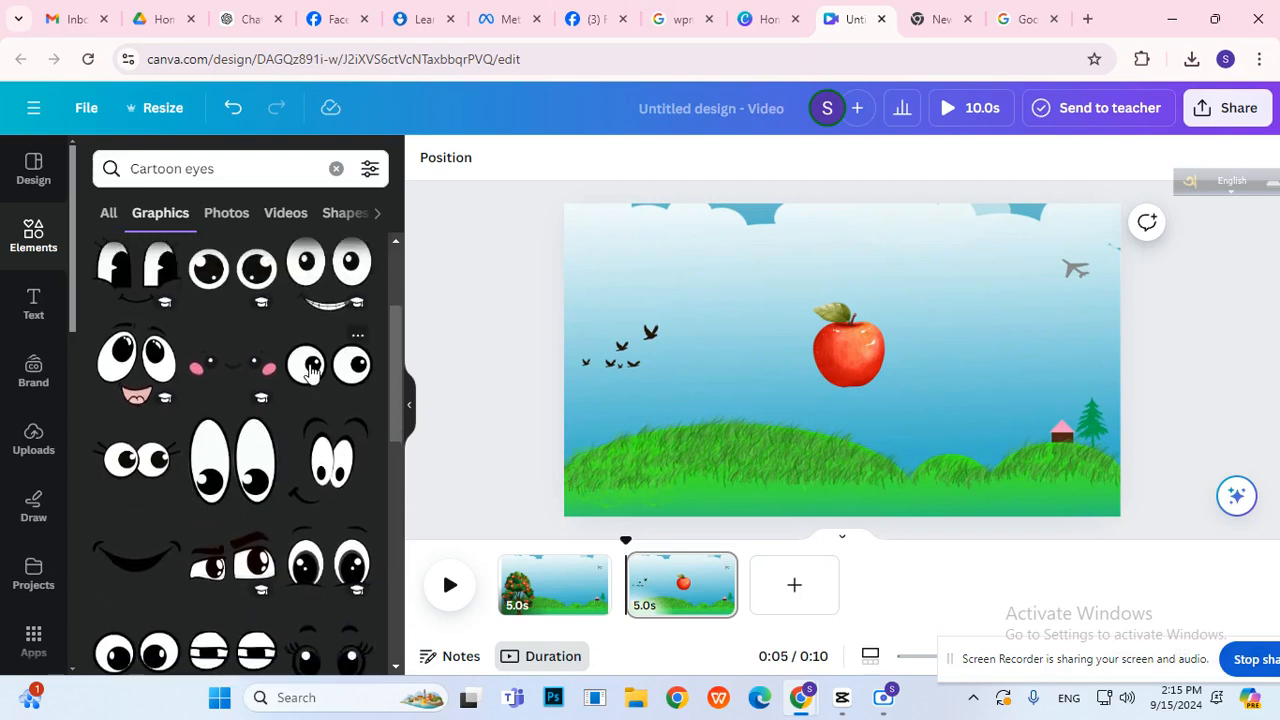
pyautogui.click(311, 370)
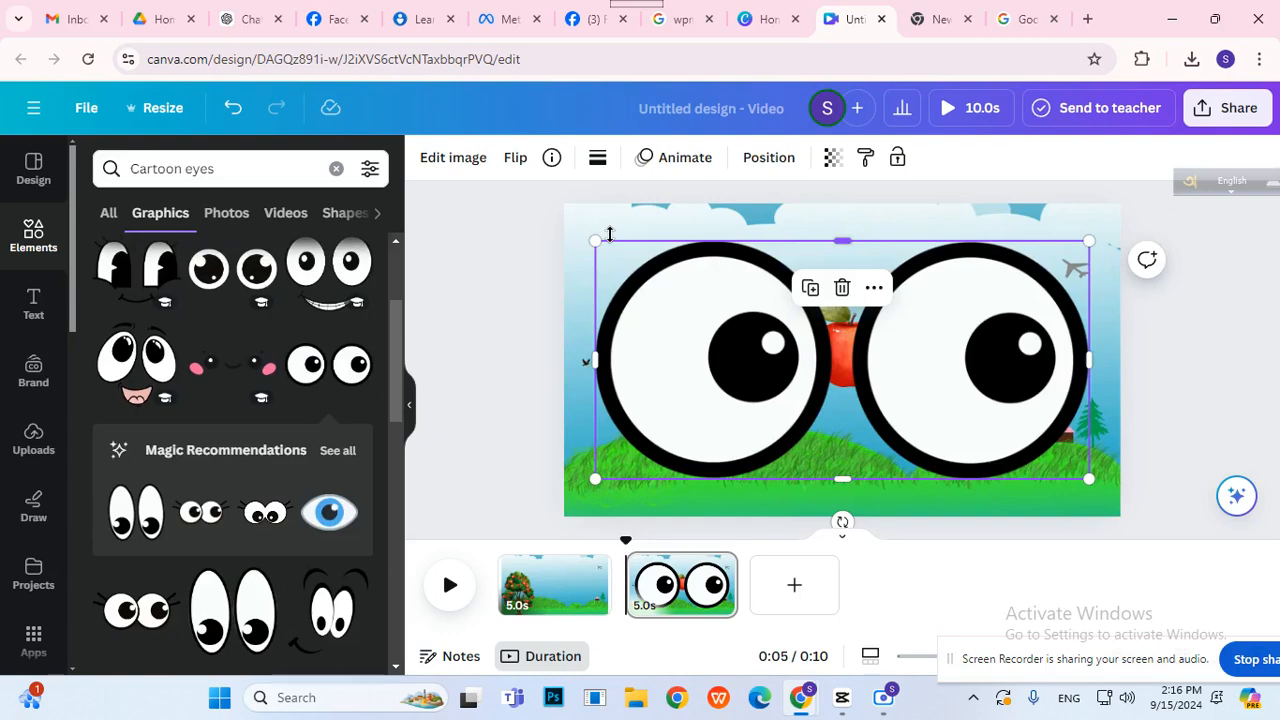
pyautogui.moveTo(597, 241); pyautogui.dragTo(865, 405)
pyautogui.click(1195, 376)
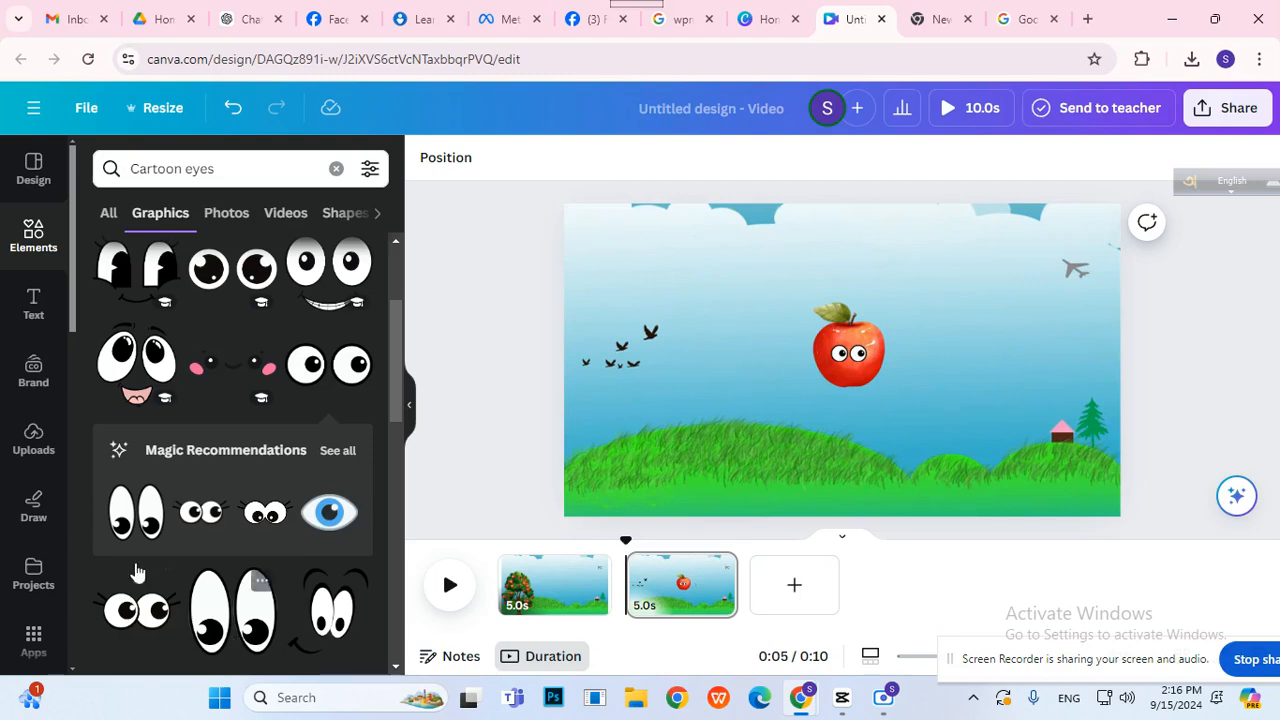
pyautogui.click(1040, 18)
pyautogui.click(578, 257)
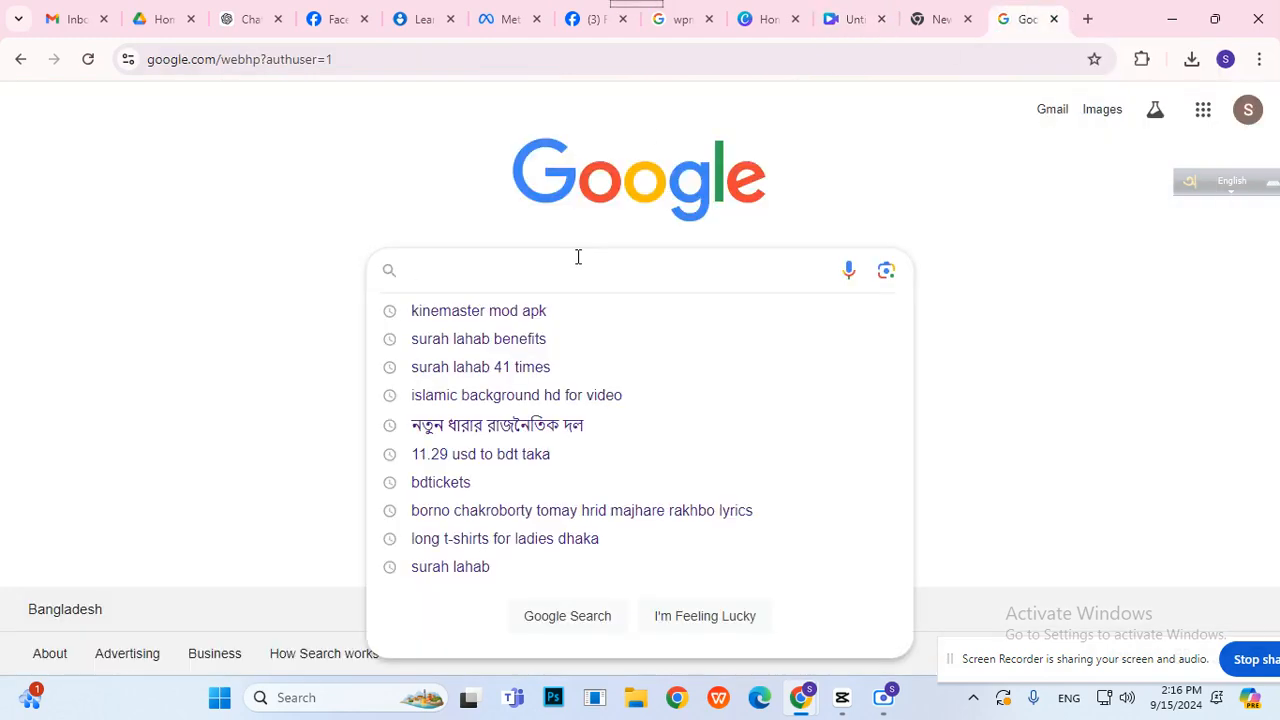
pyautogui.click(840, 230)
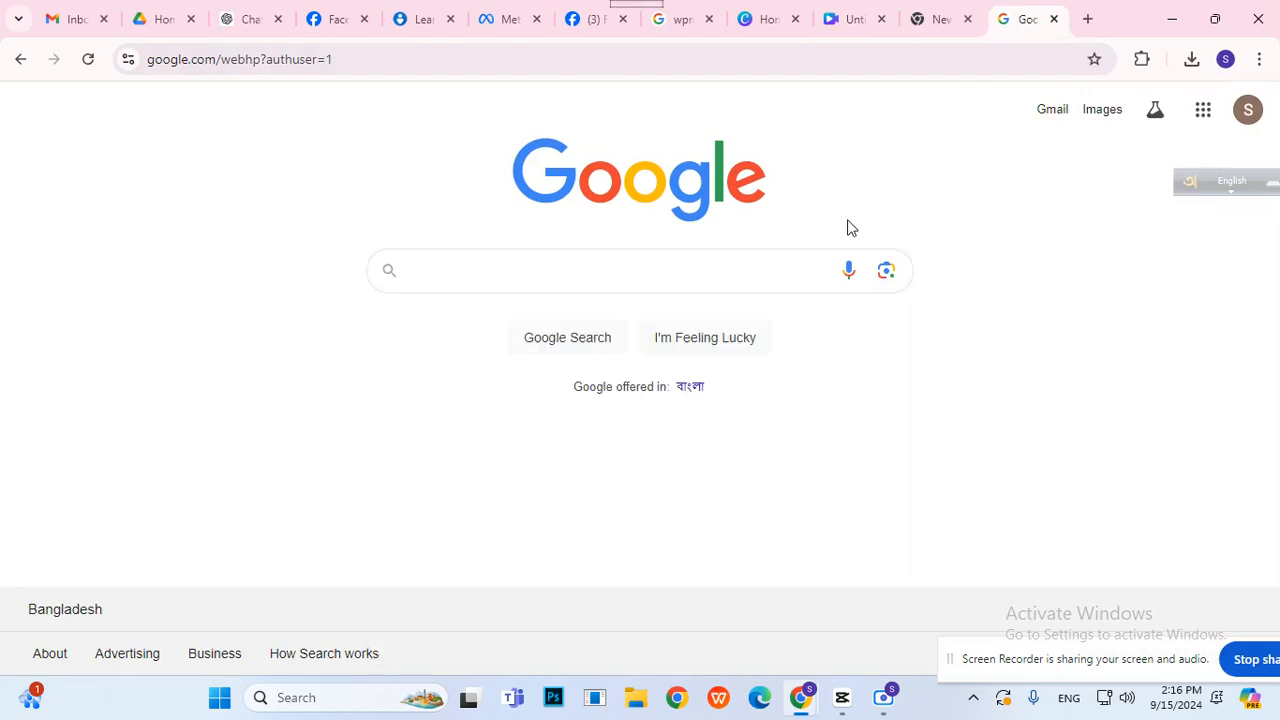
# - Search Google for "cartoon lips gif" in a new browser tab
pyautogui.click(1087, 19)
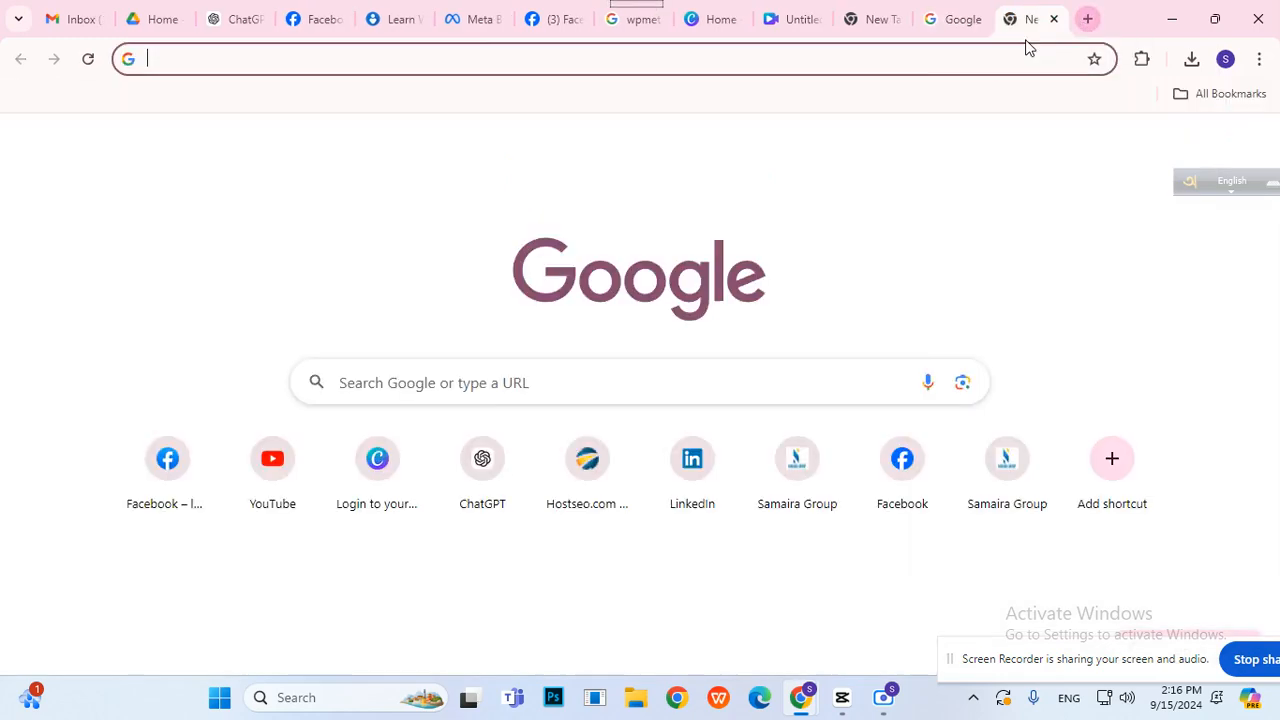
pyautogui.click(1020, 58)
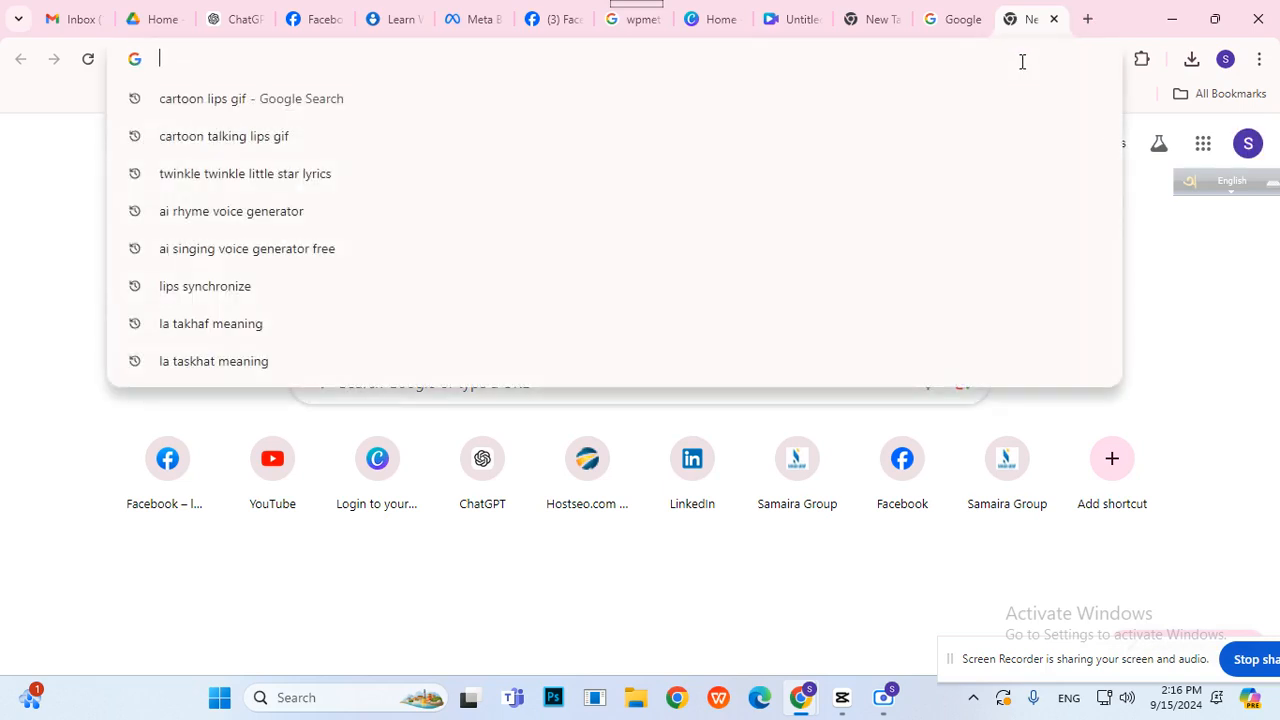
pyautogui.click(351, 98)
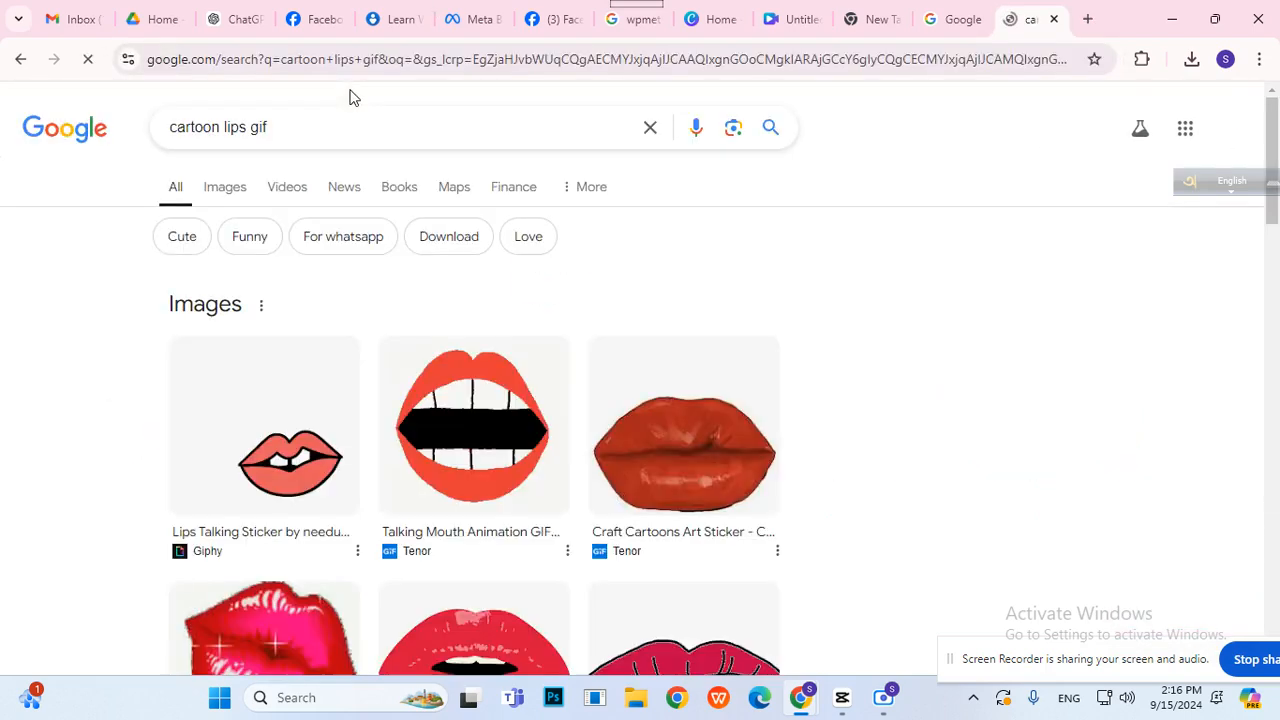
pyautogui.scroll(-3, 500, 380)
pyautogui.scroll(3, 514, 398)
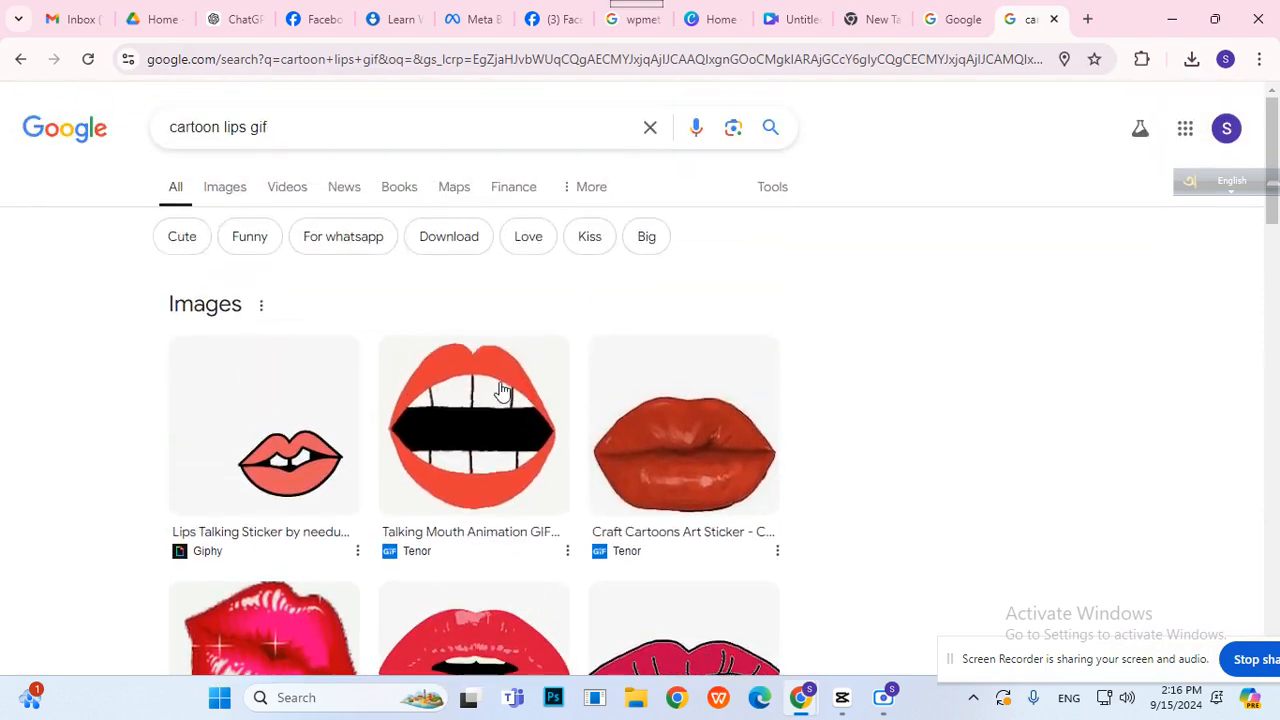
# - Switch the Google search to video results and open Vecteezy's Cartoon Mouth Talking stock footage page to browse its clips
pyautogui.click(300, 193)
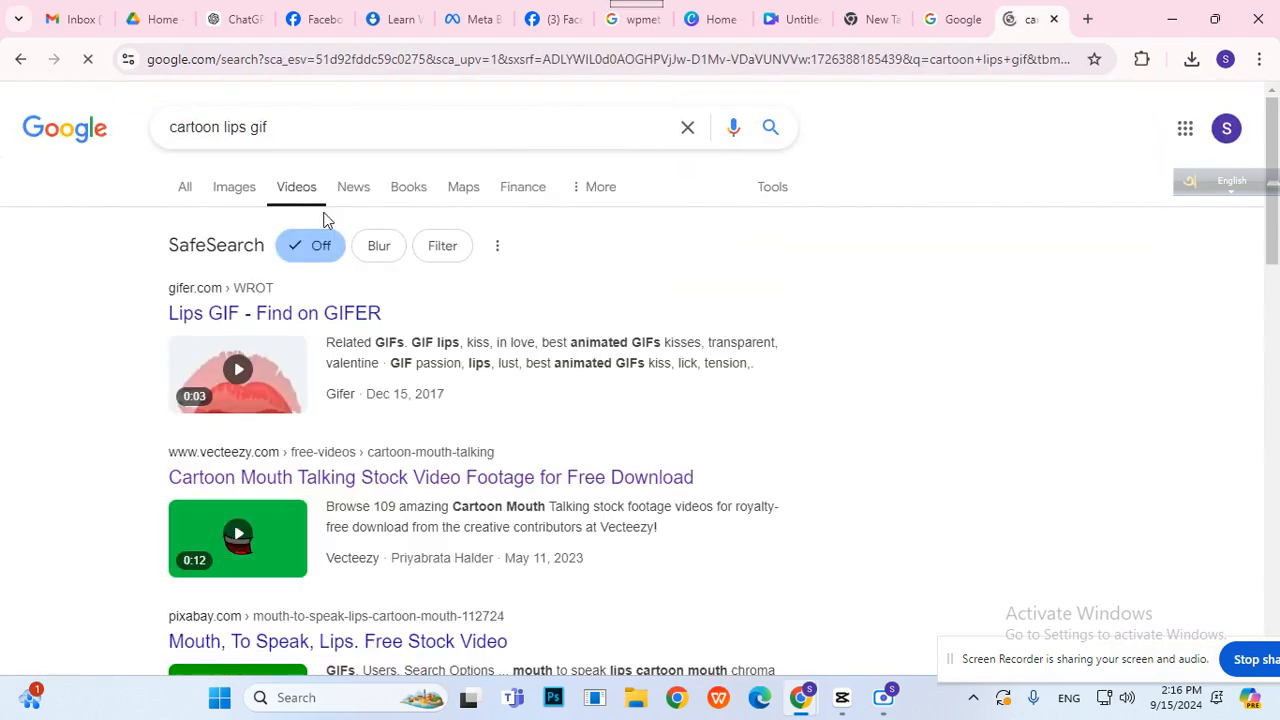
pyautogui.scroll(-1, 410, 430)
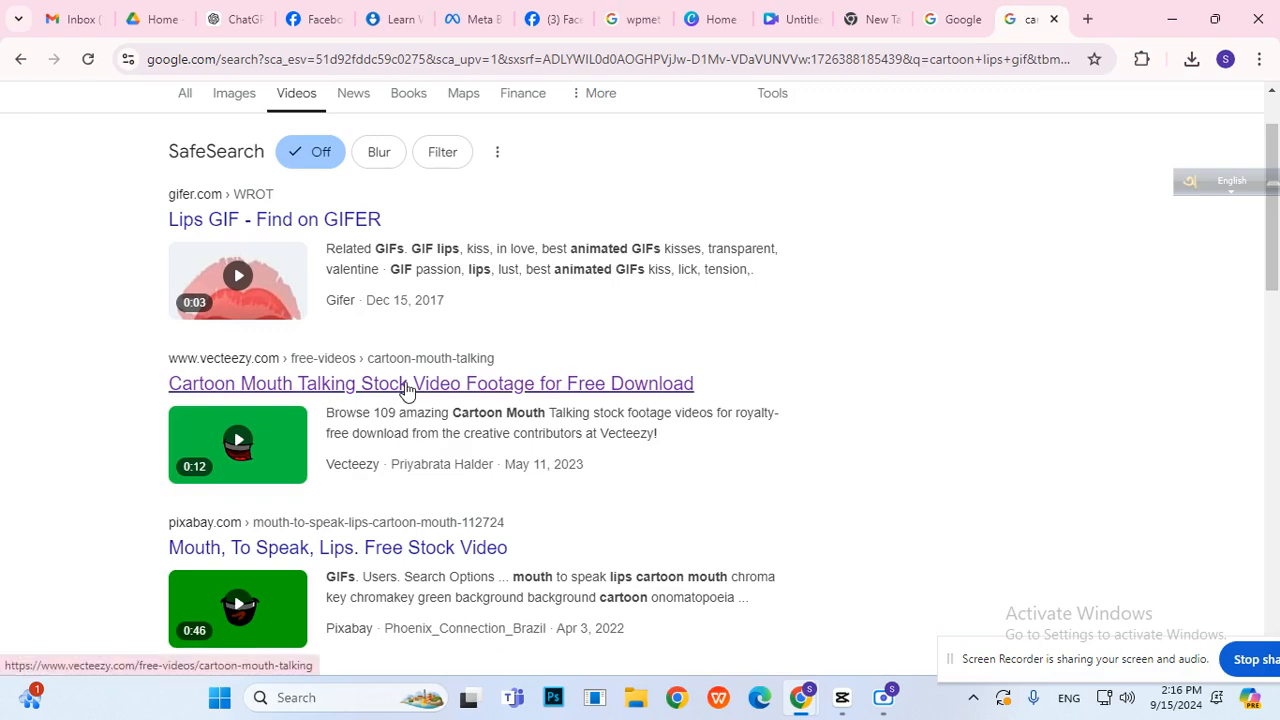
pyautogui.click(407, 390)
pyautogui.scroll(-4, 890, 250)
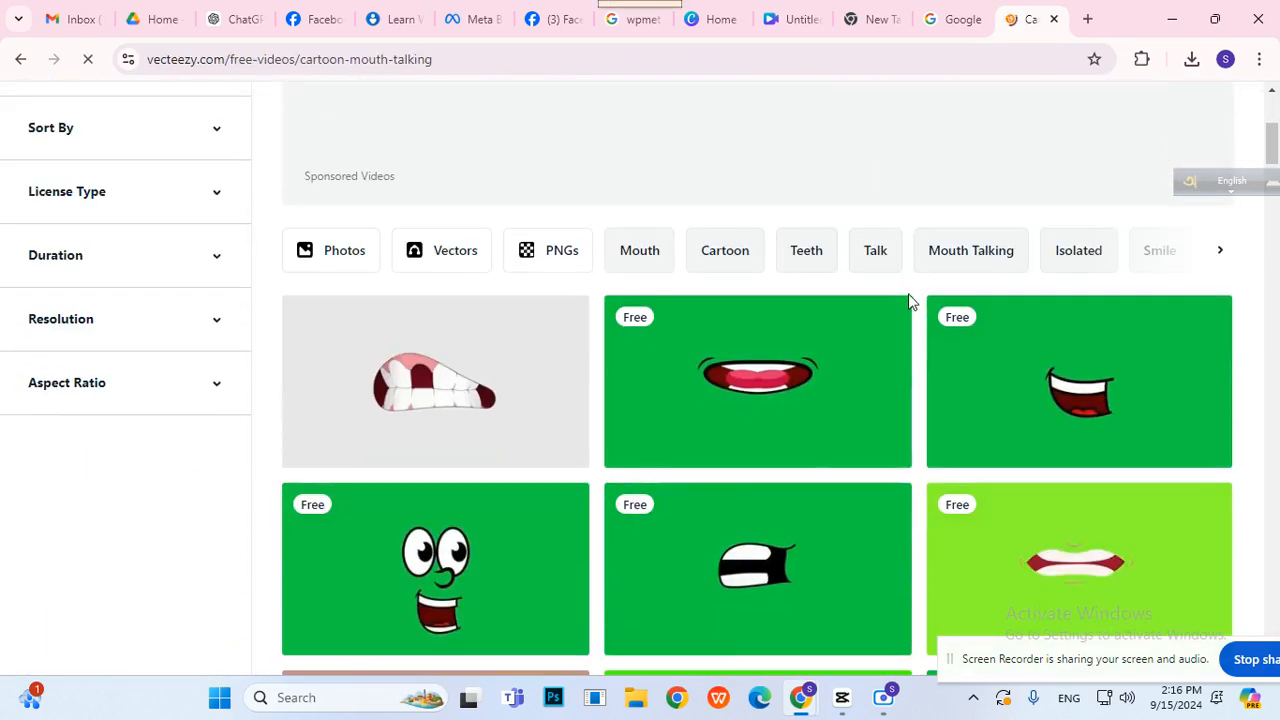
# - Find the free "Cartoon laughing mouth loop animation isolated on green screen background" clip on Vecteezy and download it
pyautogui.scroll(-1, 910, 300)
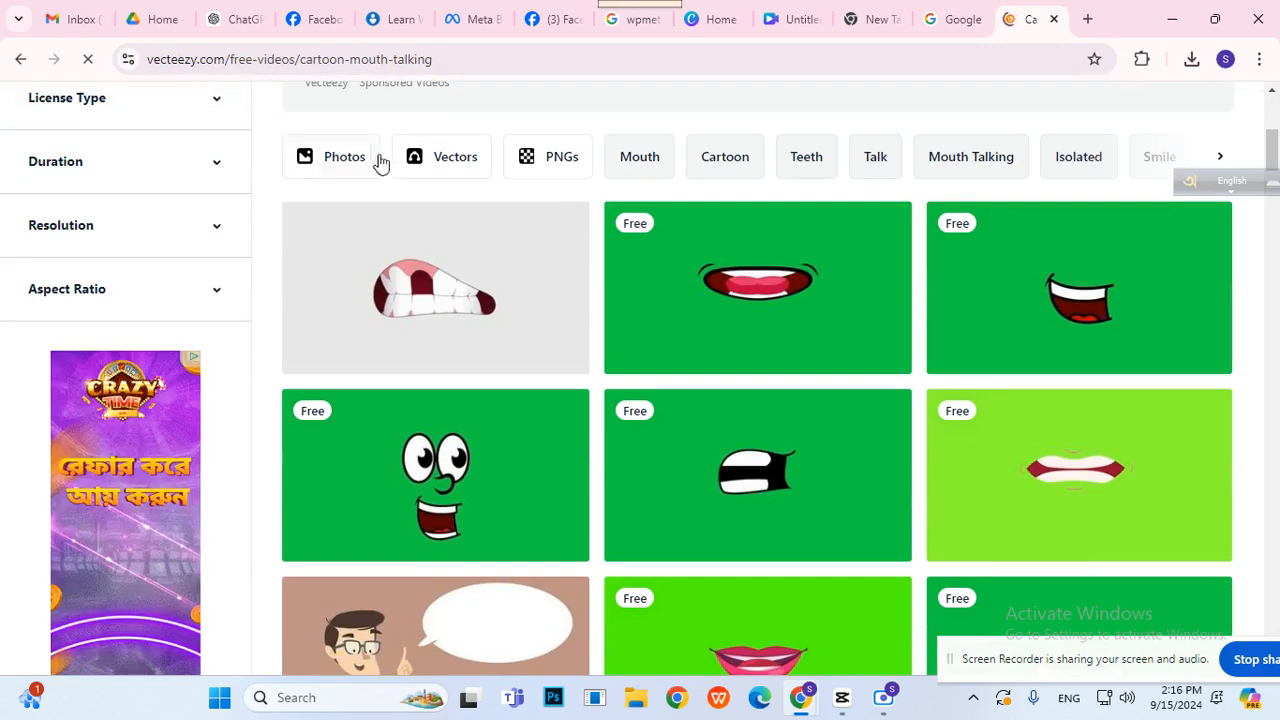
pyautogui.scroll(-3, 700, 330)
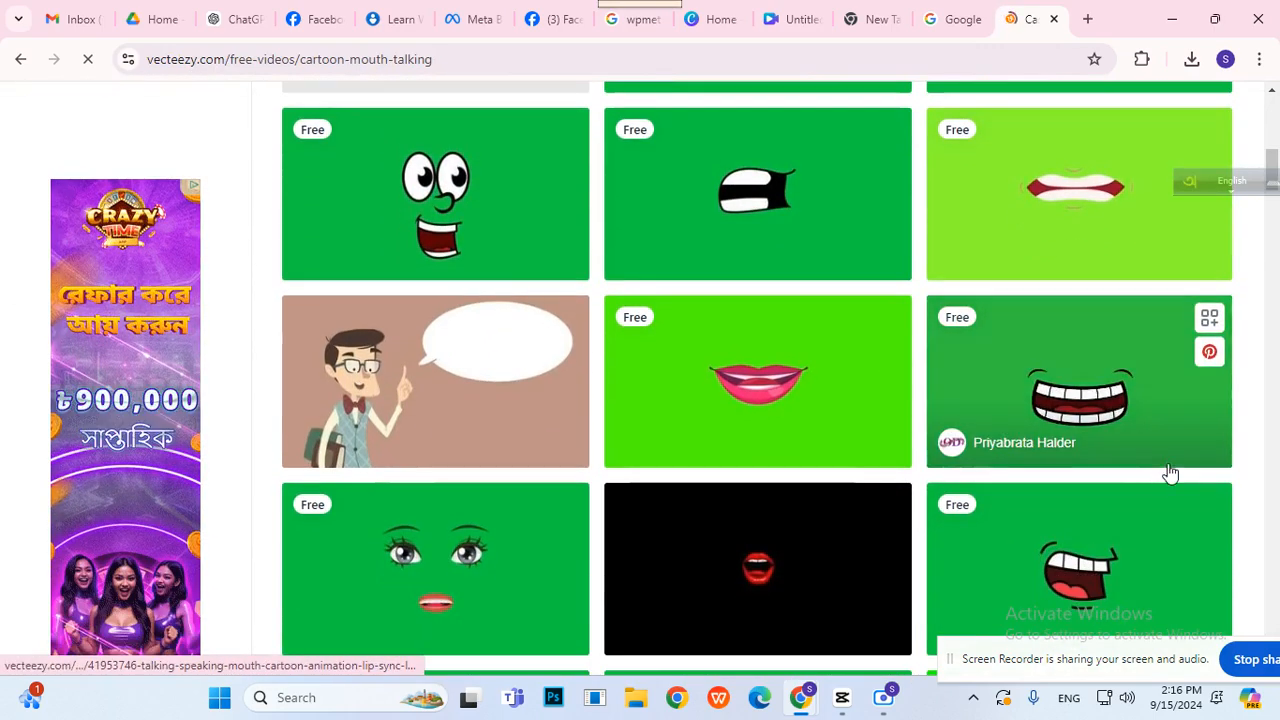
pyautogui.scroll(-2, 600, 400)
pyautogui.scroll(-1, 850, 460)
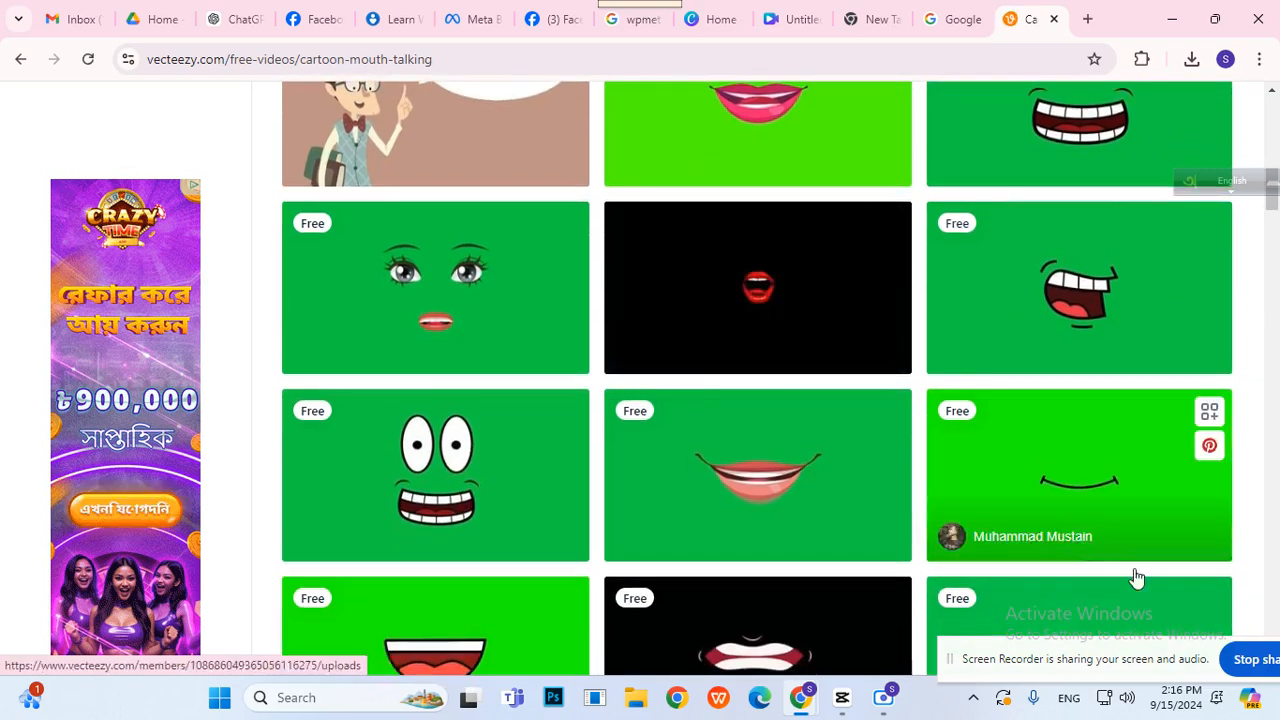
pyautogui.scroll(-2, 800, 450)
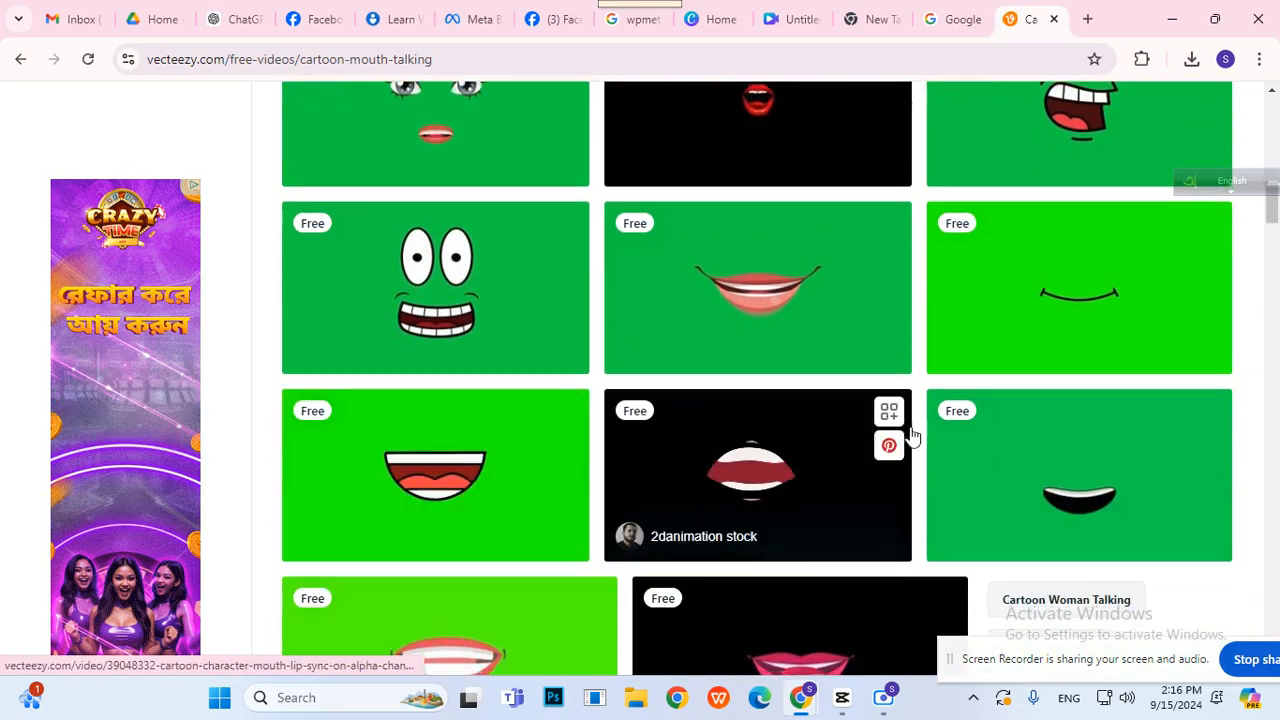
pyautogui.scroll(-2, 990, 400)
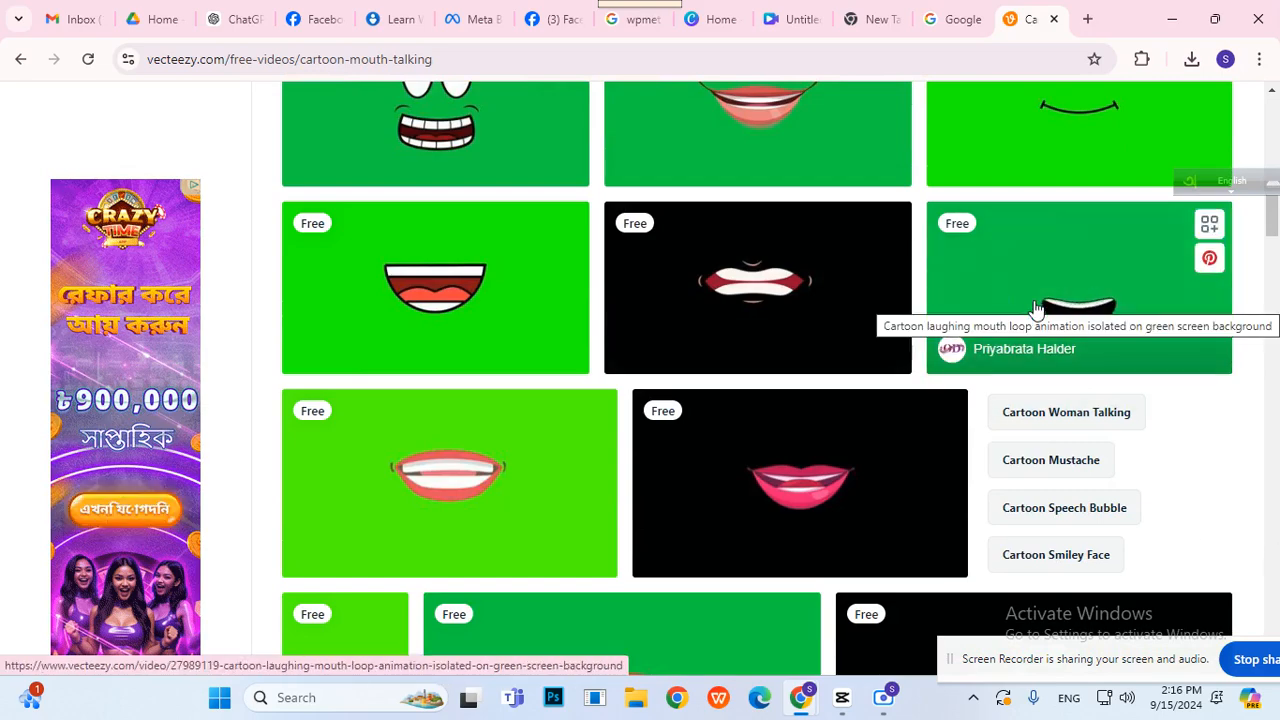
pyautogui.scroll(-3, 1037, 310)
pyautogui.scroll(4, 943, 466)
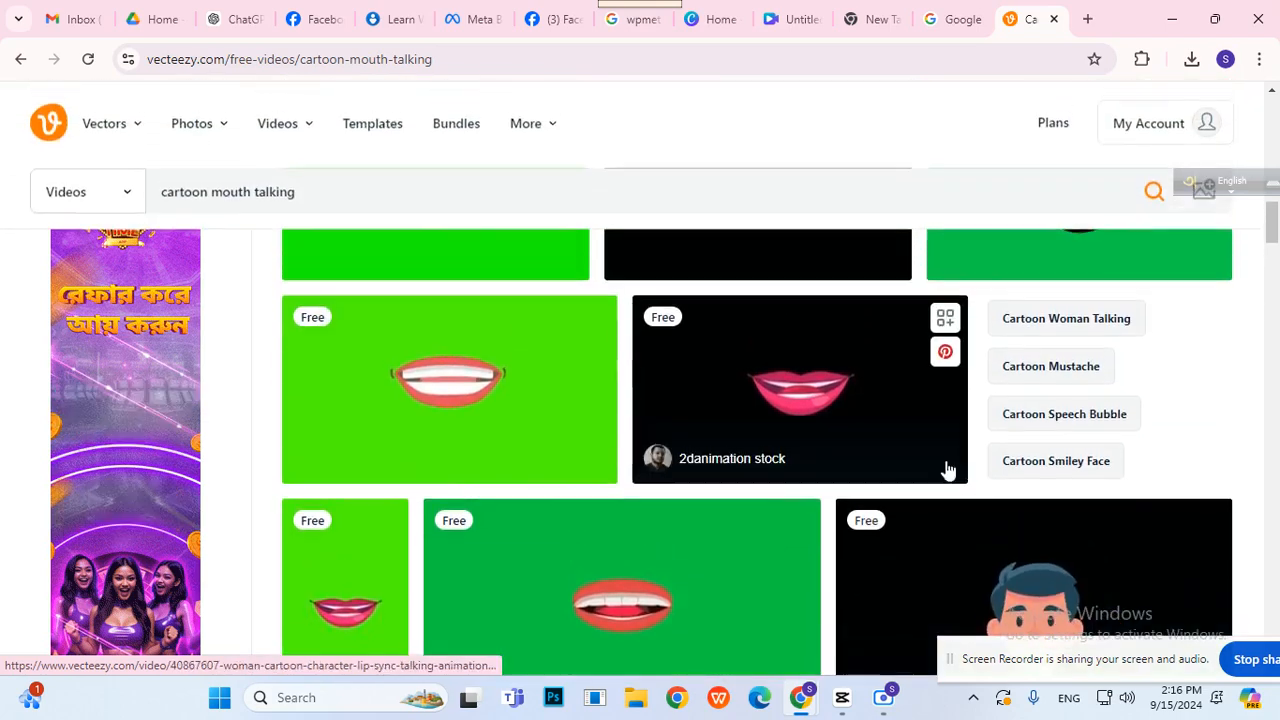
pyautogui.click(1103, 412)
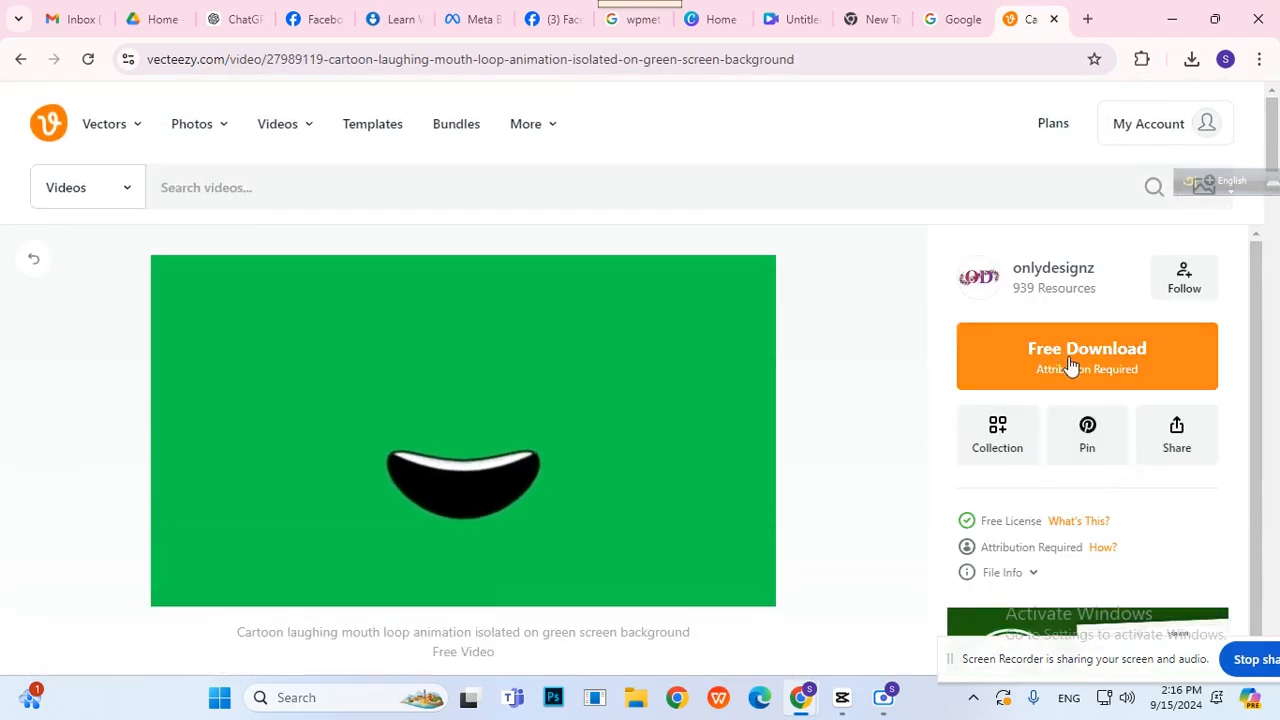
pyautogui.click(1070, 362)
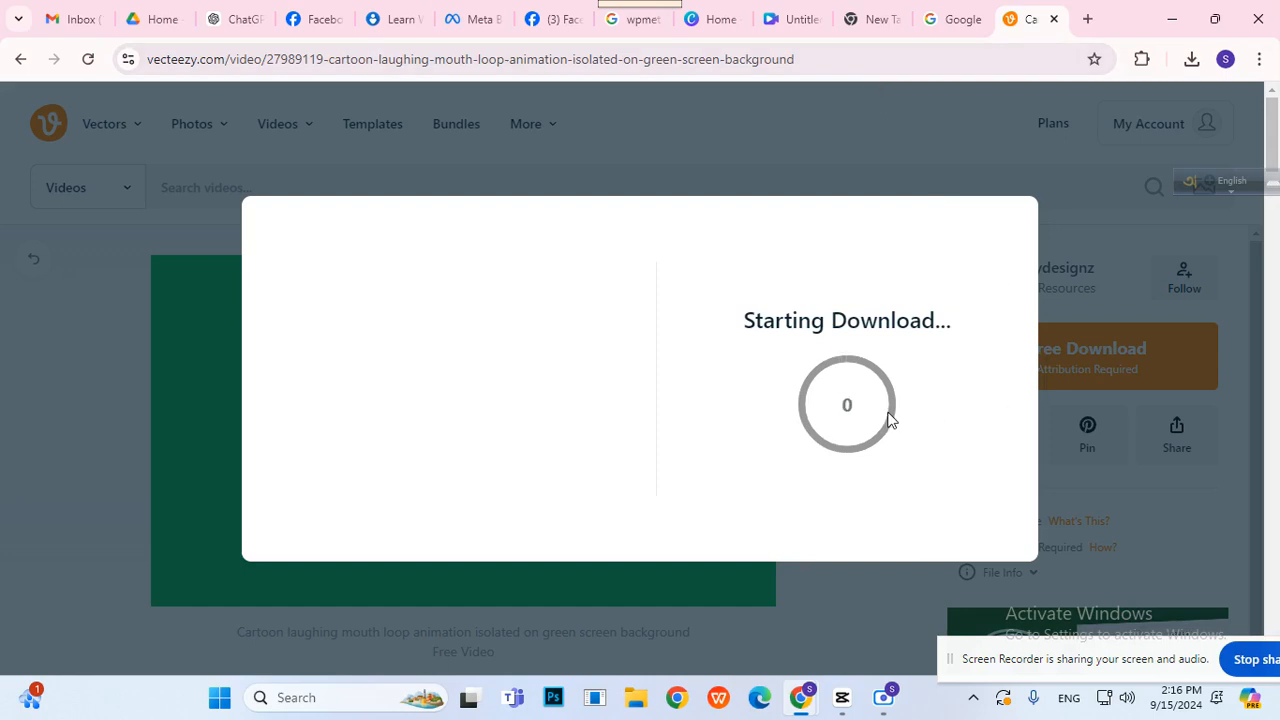
pyautogui.click(1019, 216)
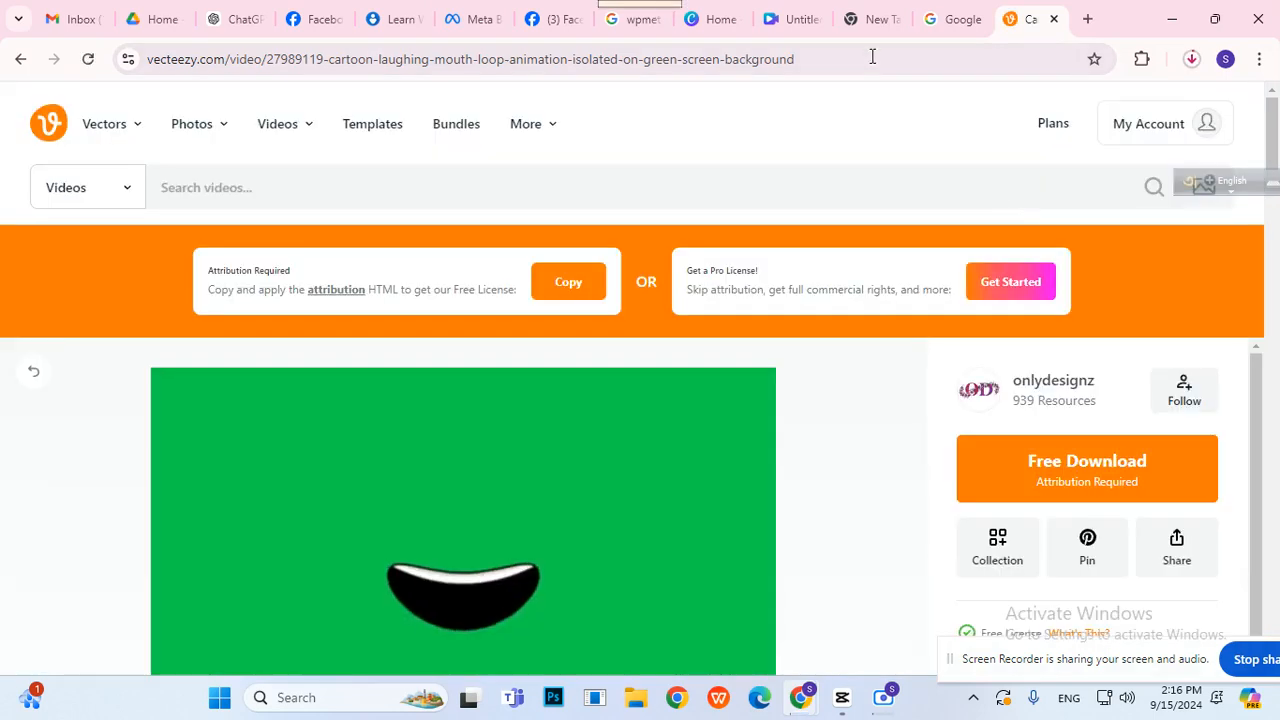
# - Switch back to the Canva design and upload the downloaded cartoon laughing mouth video
pyautogui.click(790, 19)
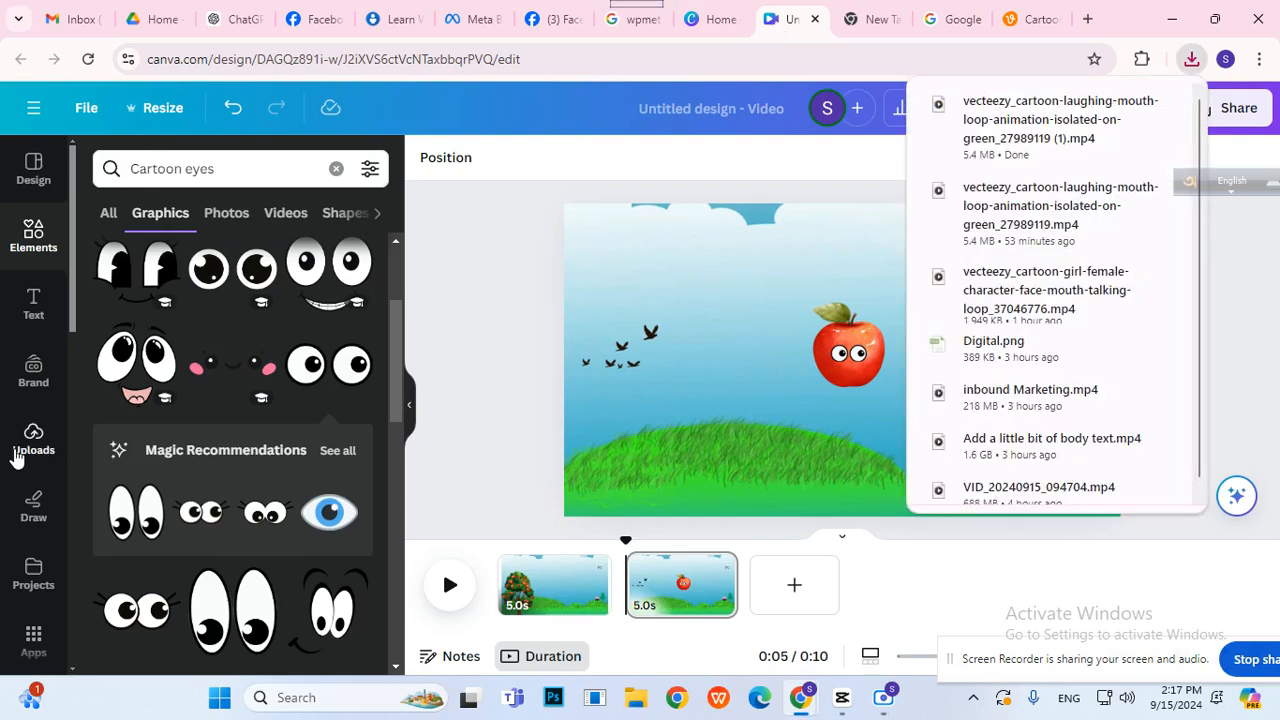
pyautogui.click(15, 457)
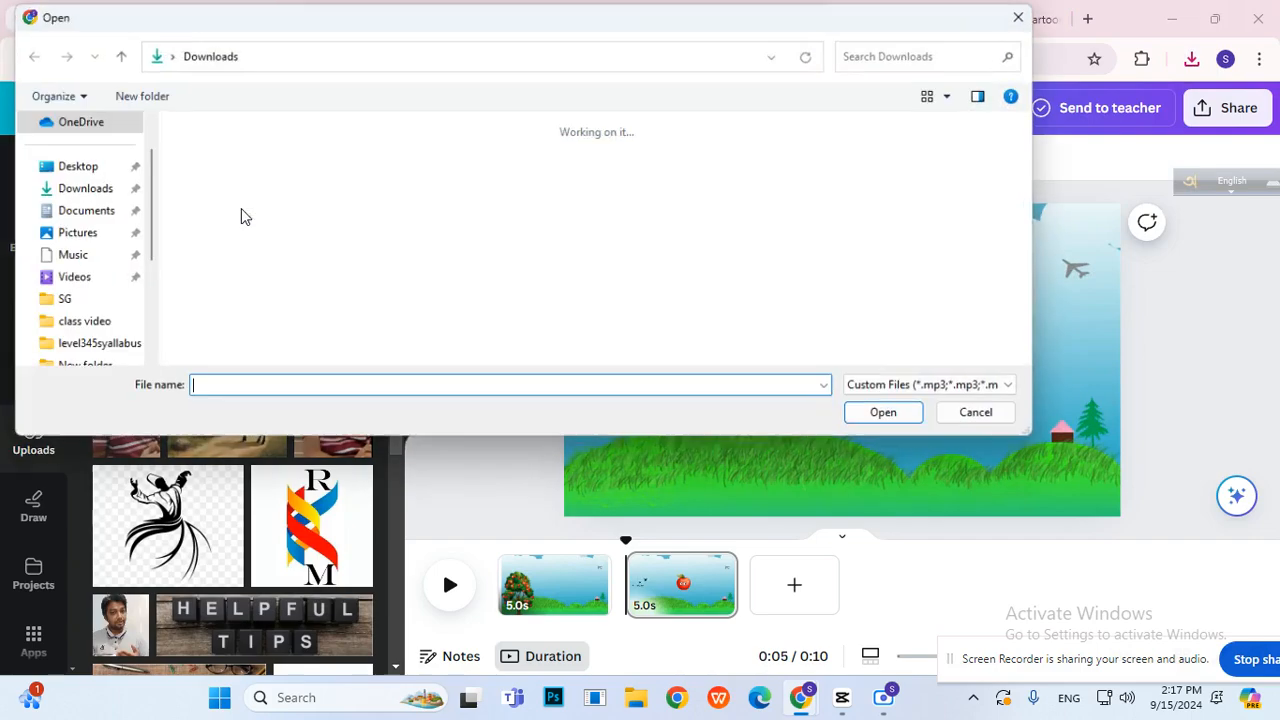
pyautogui.doubleClick(210, 203)
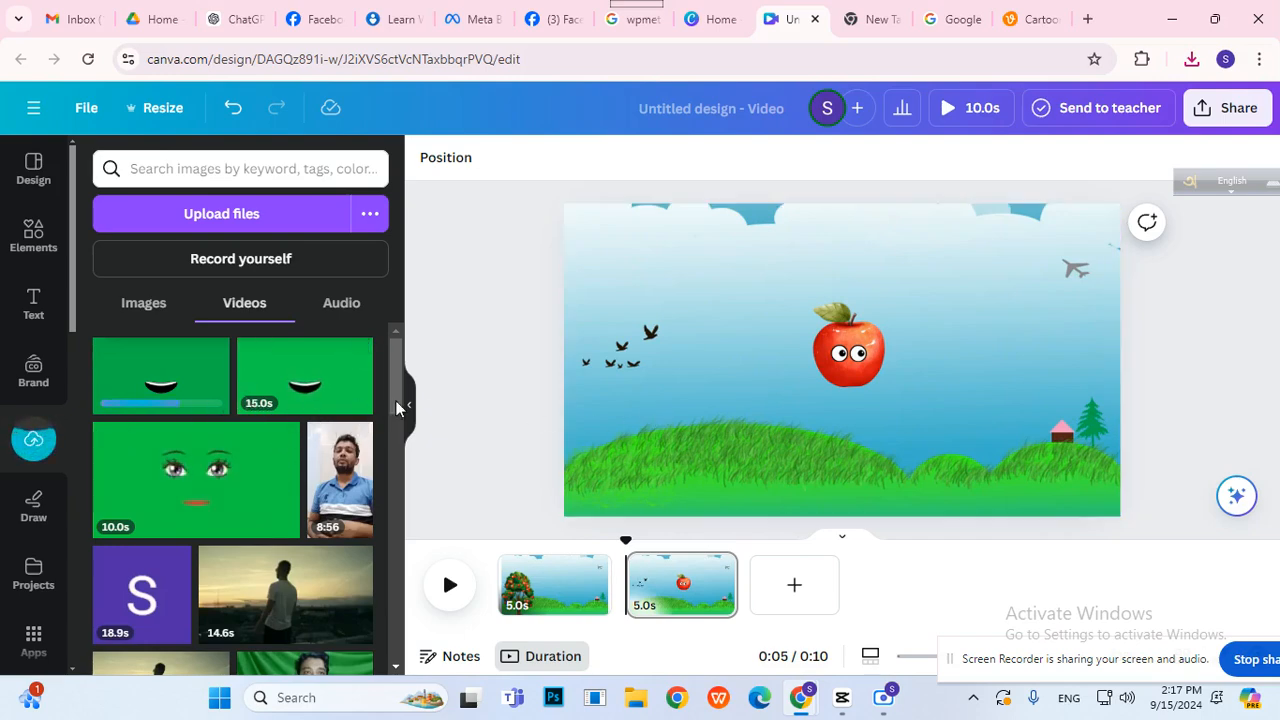
# - Search the elements library's graphics for "Cartoon hands"
pyautogui.click(44, 245)
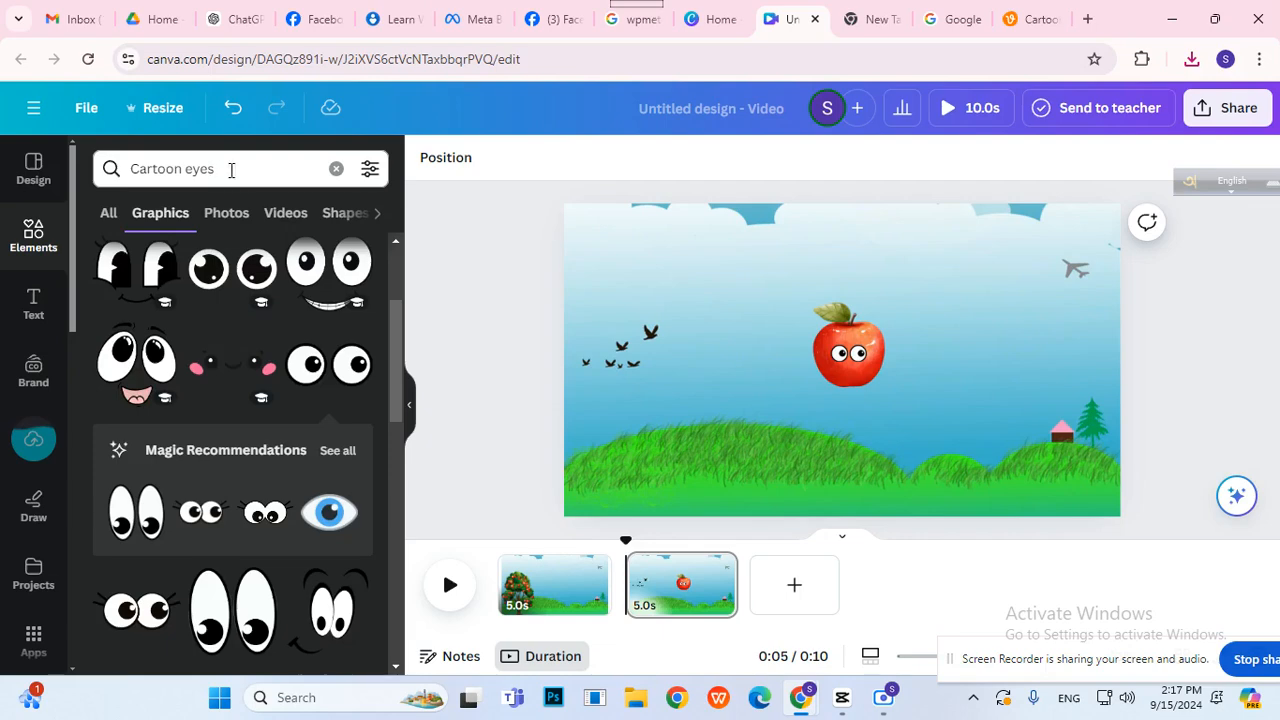
pyautogui.moveTo(231, 170); pyautogui.dragTo(197, 168)
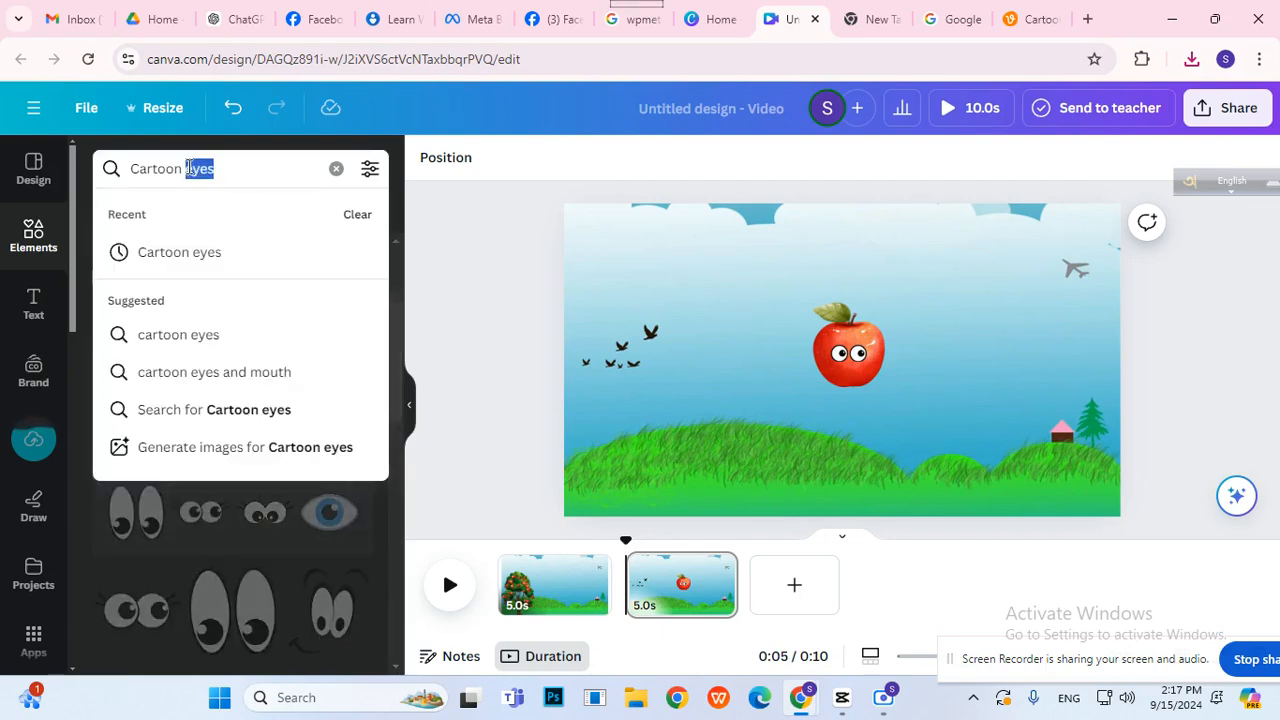
pyautogui.write('hands')
pyautogui.press('Return')
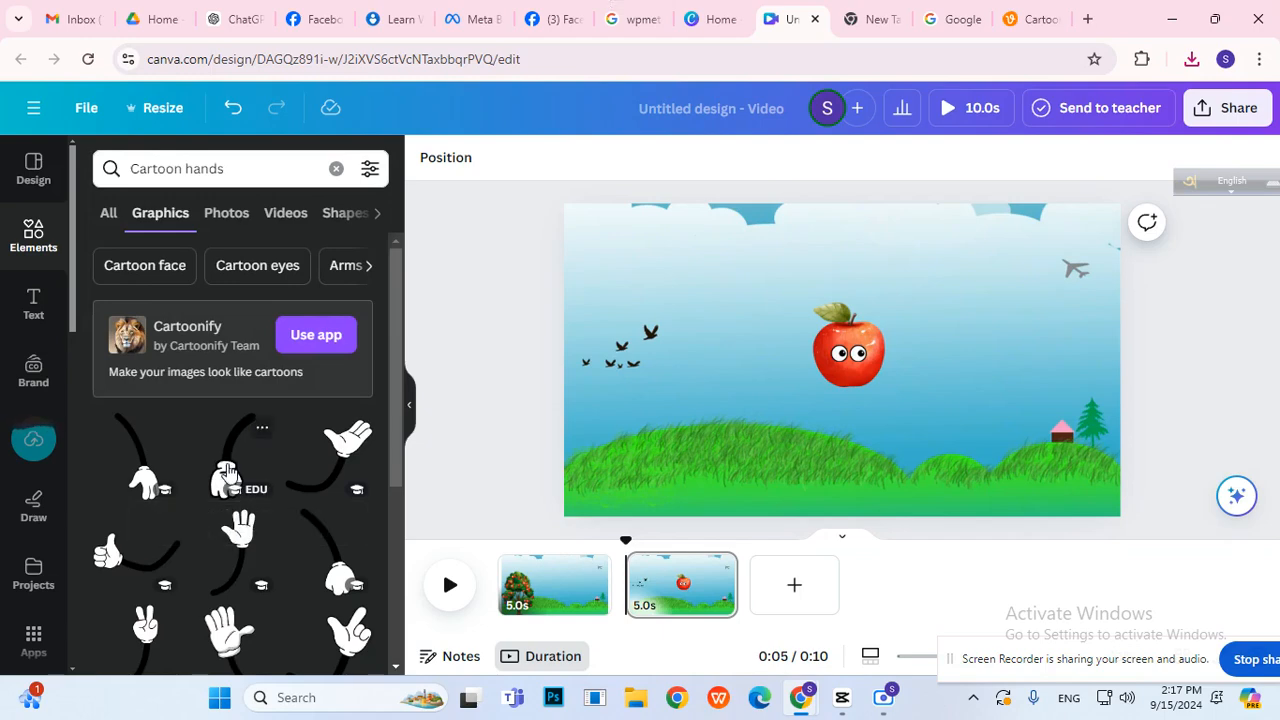
# - Insert the downward-hanging cartoon arm with a closed white glove, shrink it and attach it to the apple's left side
pyautogui.click(228, 470)
pyautogui.moveTo(808, 293); pyautogui.dragTo(843, 357)
pyautogui.moveTo(850, 405); pyautogui.dragTo(800, 402)
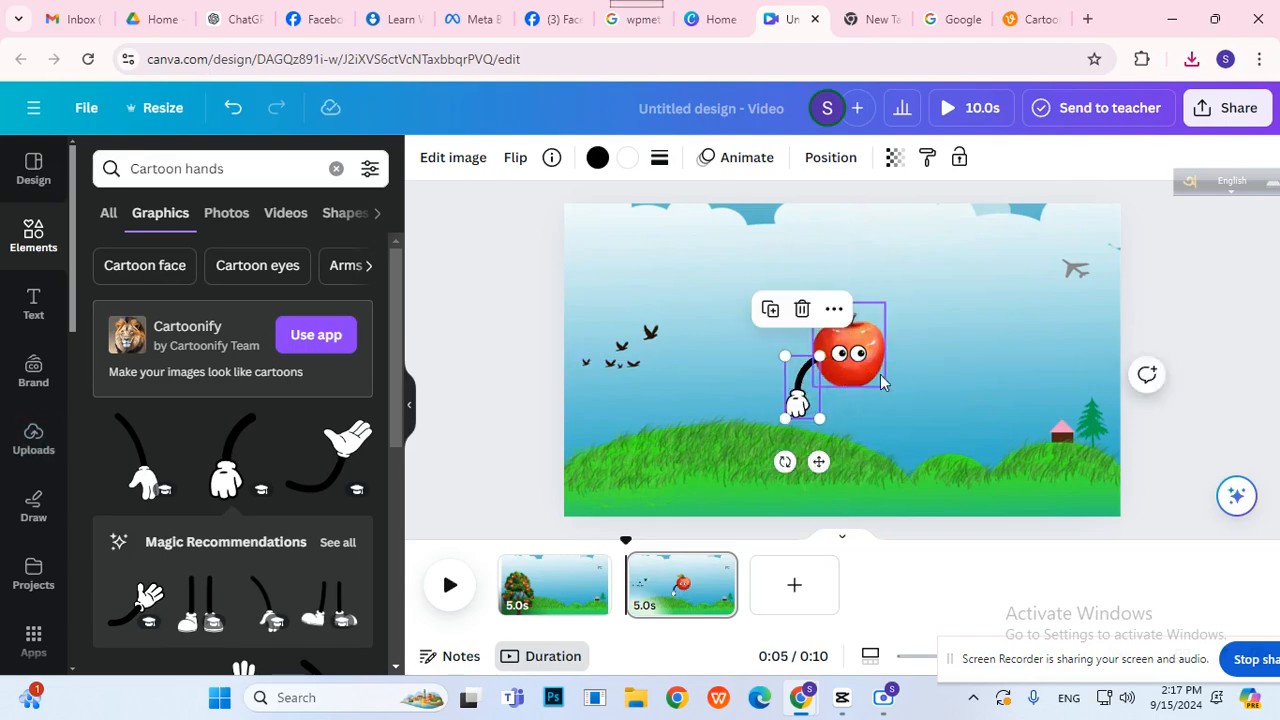
# - Duplicate the arm, flip the copy horizontally and attach it to the apple's right side
pyautogui.click(771, 312)
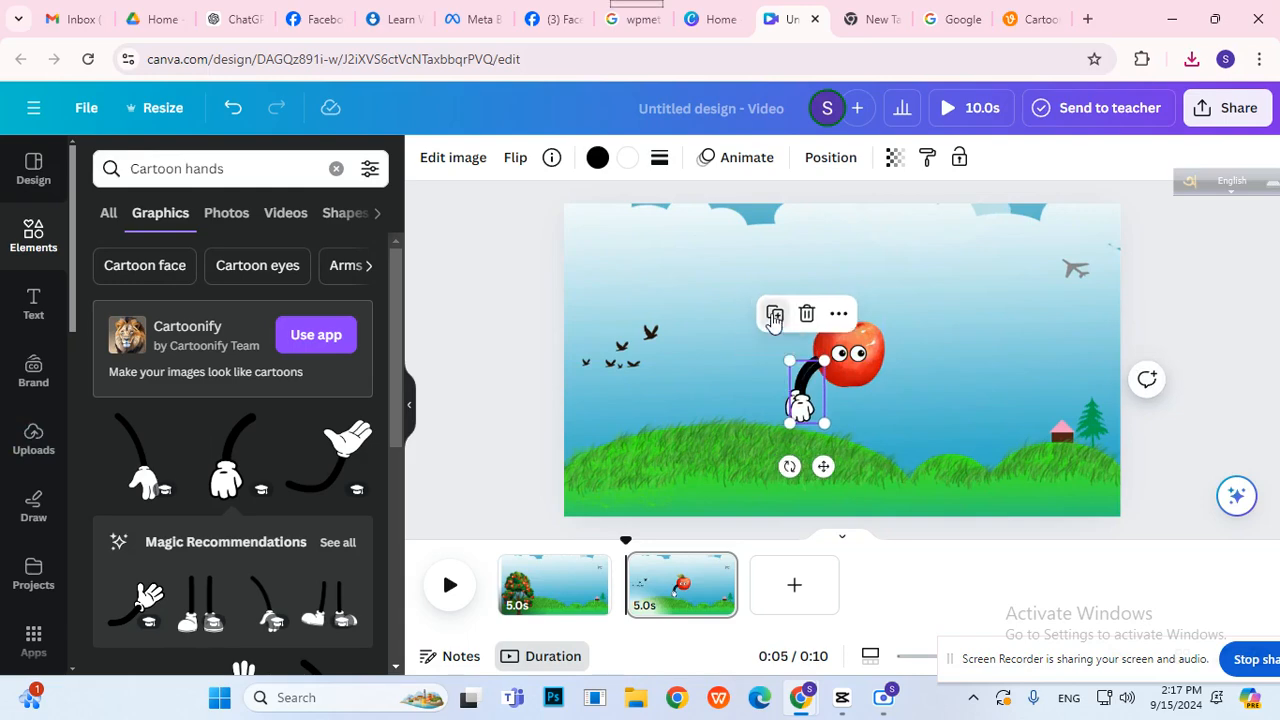
pyautogui.click(514, 162)
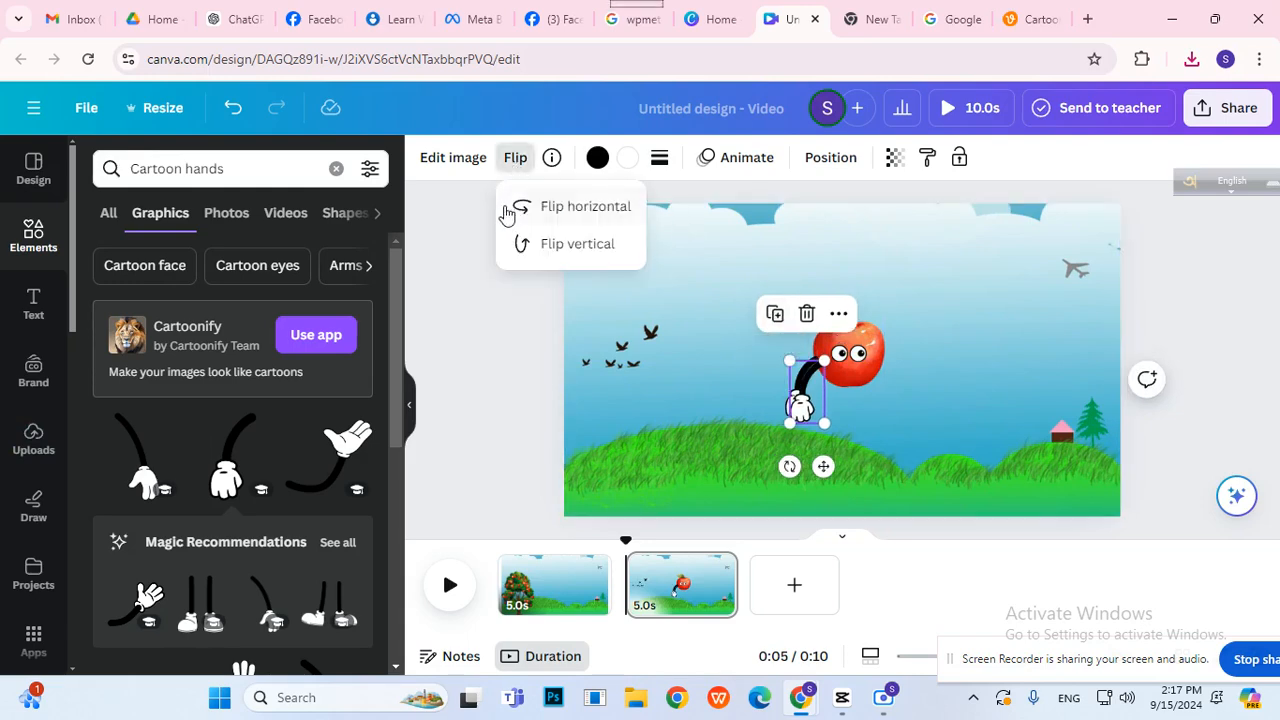
pyautogui.click(520, 206)
pyautogui.moveTo(822, 420); pyautogui.dragTo(901, 408)
pyautogui.click(1258, 326)
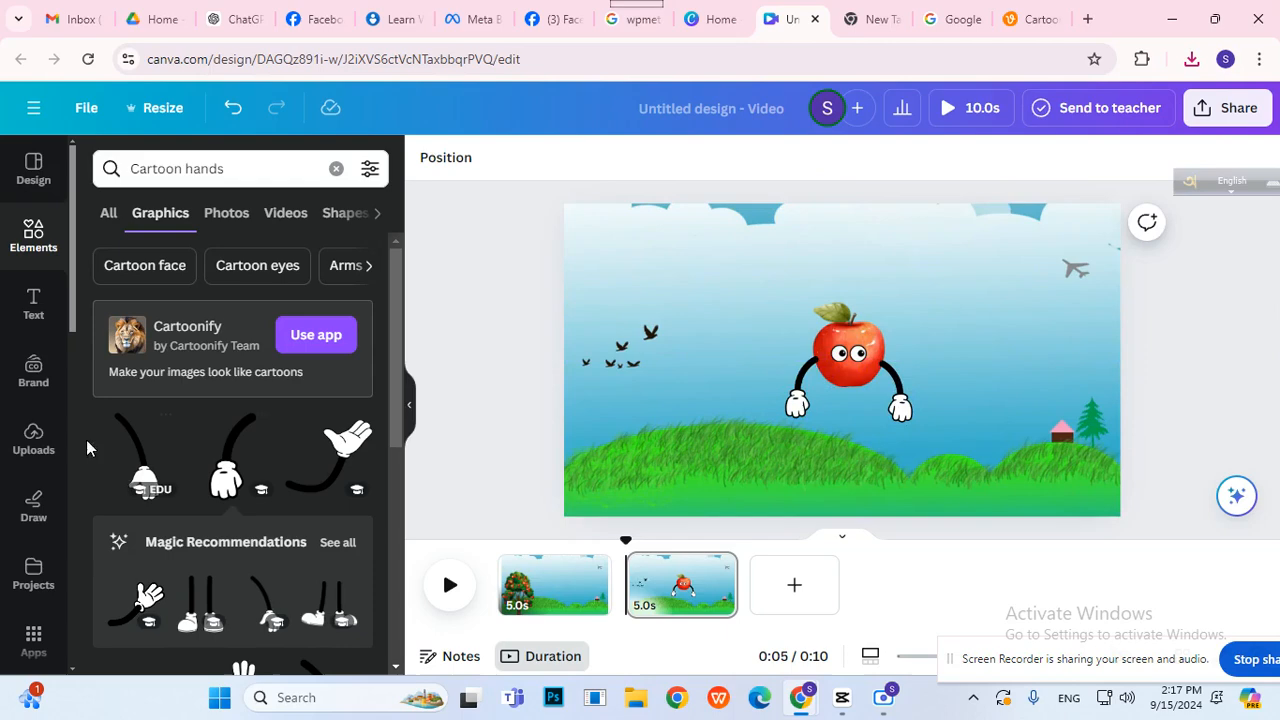
# - Insert the pair of cartoon legs with outward-pointing white shoes from the Magic Recommendations, shrunk and centred beneath the apple
pyautogui.scroll(-2, 212, 597)
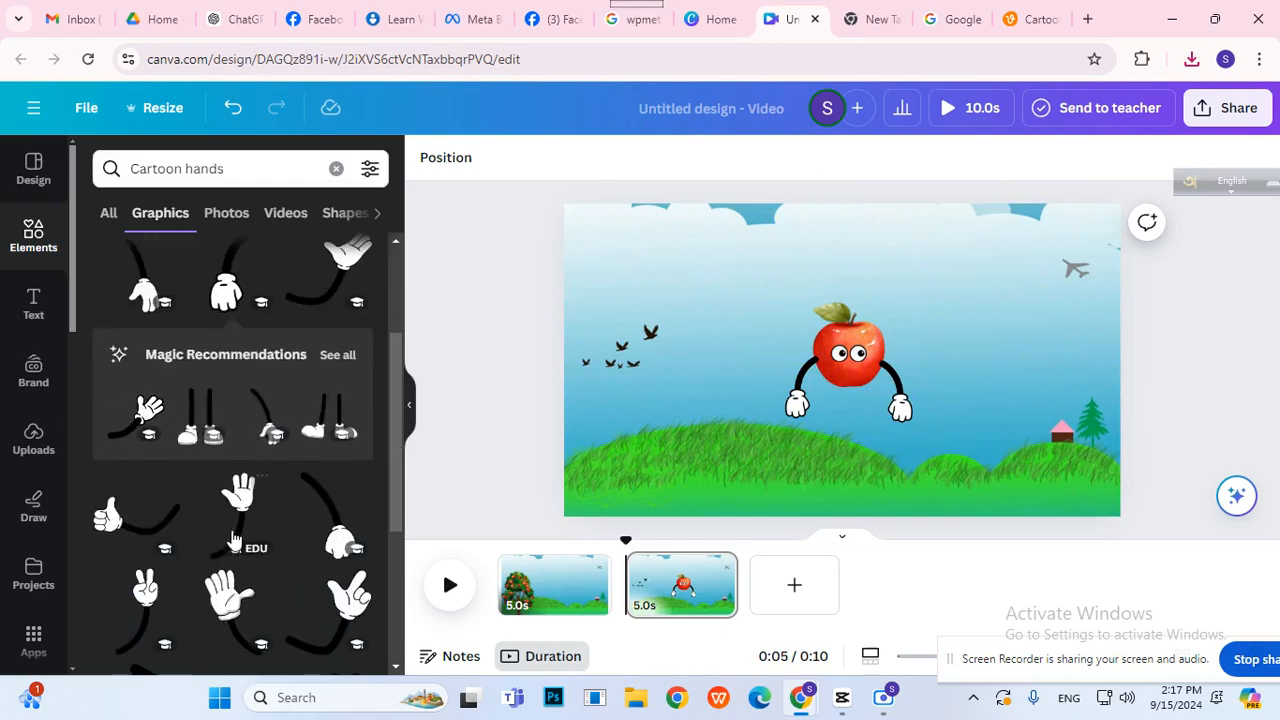
pyautogui.click(340, 355)
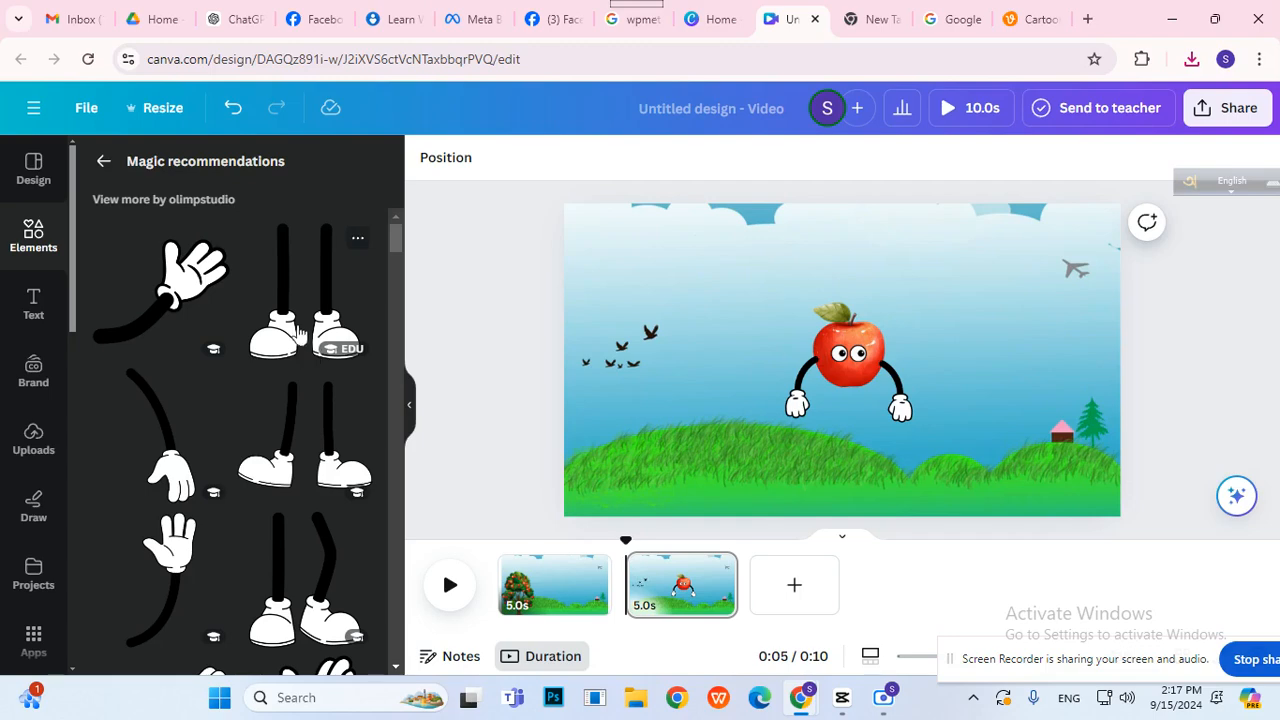
pyautogui.click(312, 465)
pyautogui.moveTo(876, 388); pyautogui.dragTo(876, 463)
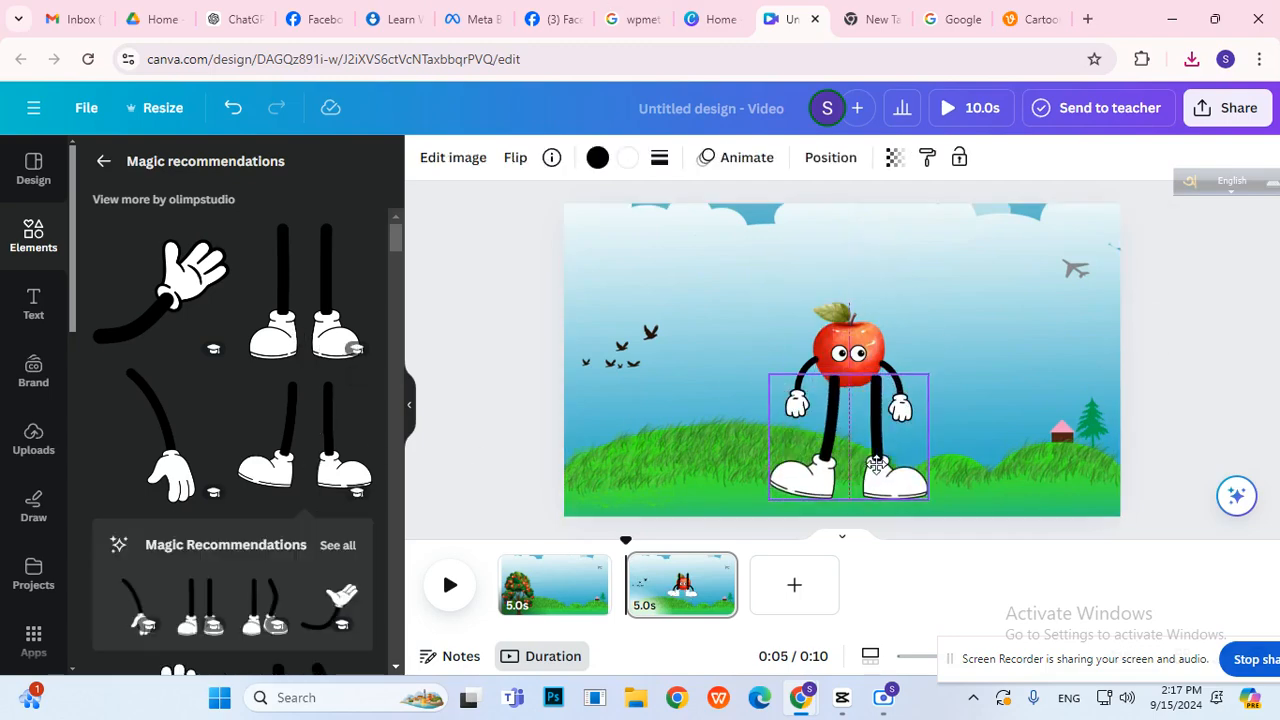
pyautogui.moveTo(768, 498); pyautogui.dragTo(801, 458)
pyautogui.moveTo(882, 445); pyautogui.dragTo(862, 445)
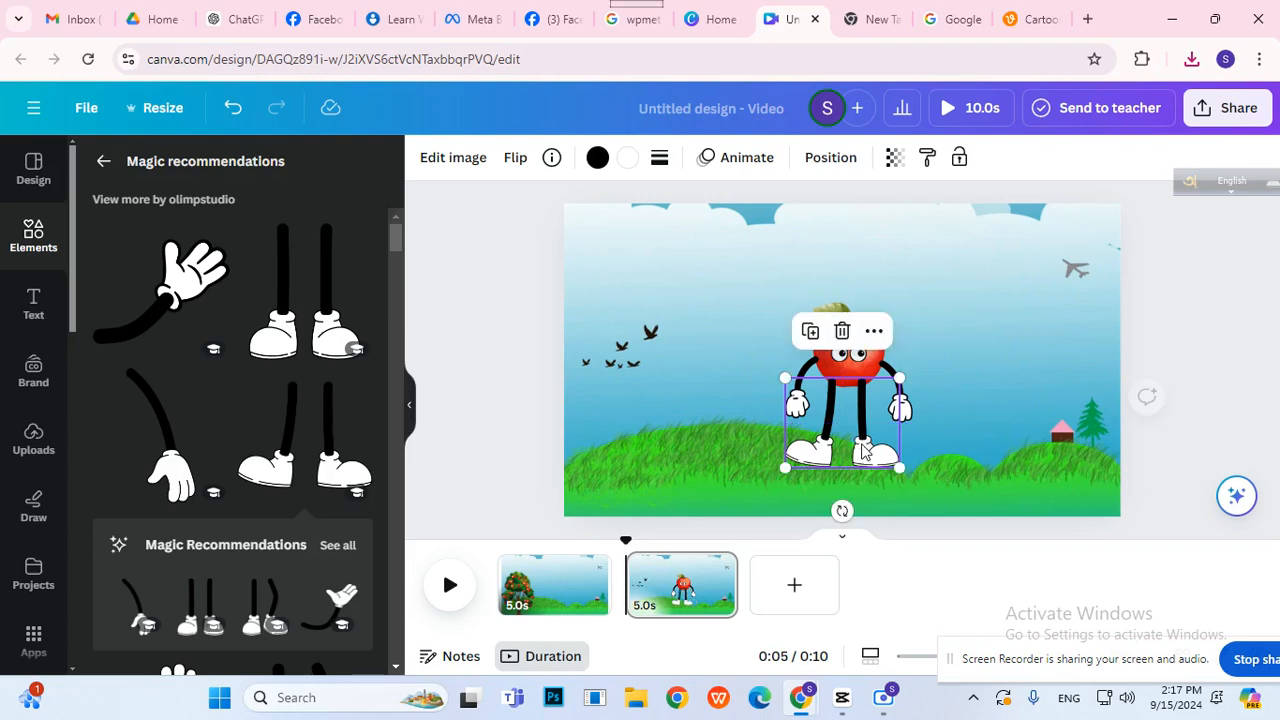
pyautogui.click(1168, 343)
# - Group the apple on the second page with its cartoon eyes
pyautogui.click(868, 346)
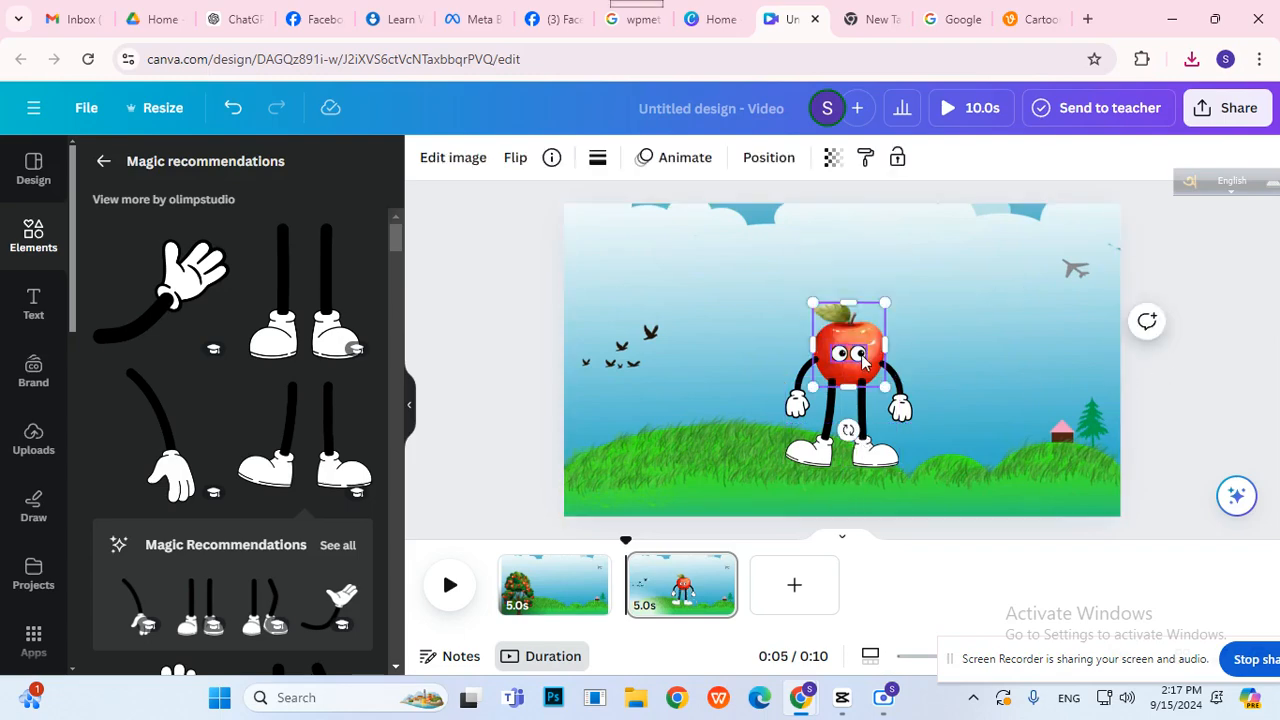
pyautogui.keyDown('shift'); pyautogui.click(866, 360); pyautogui.keyUp('shift')
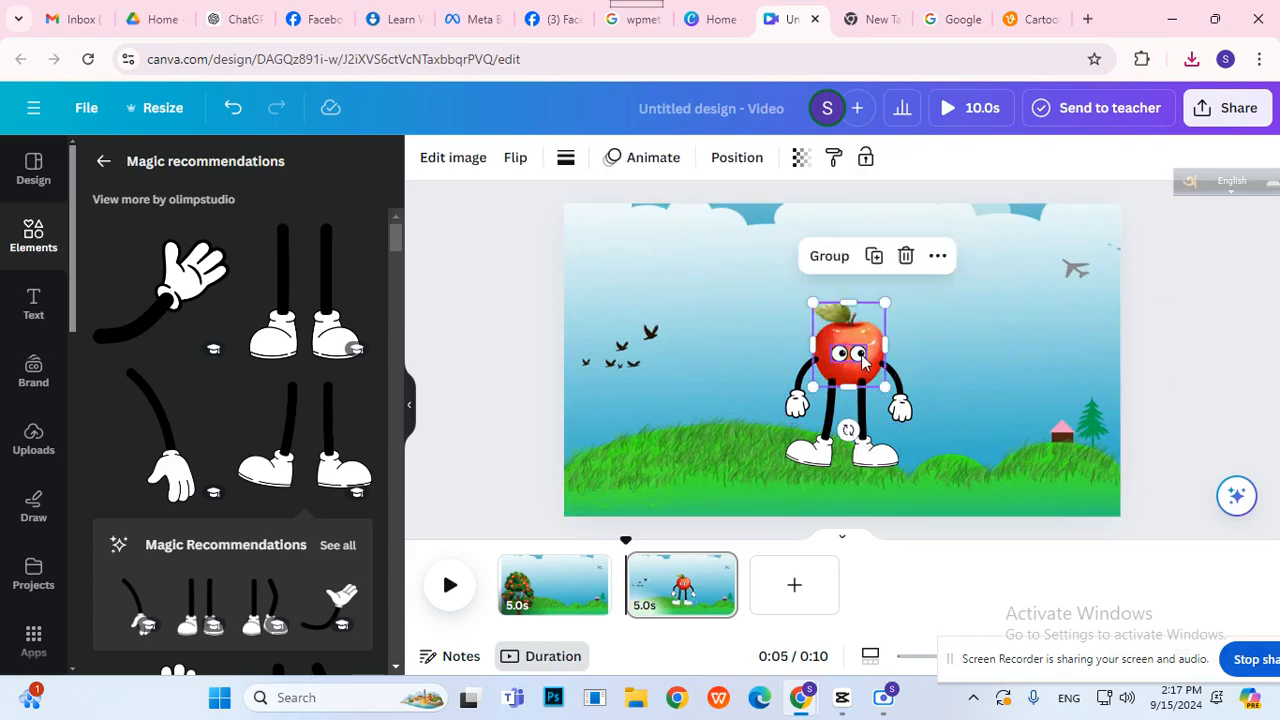
pyautogui.click(808, 257)
# - Bring the grouped apple and eyes to the front, above the arms and legs
pyautogui.click(914, 265)
pyautogui.moveTo(971, 388)
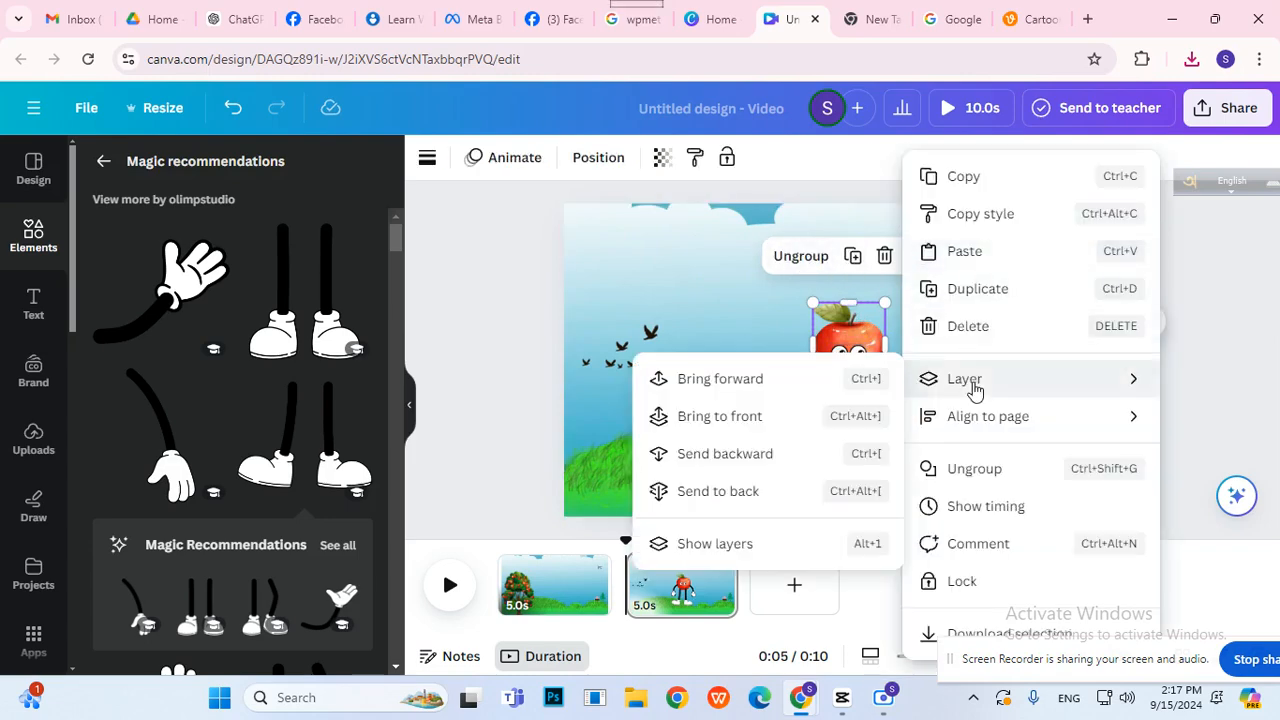
pyautogui.click(837, 391)
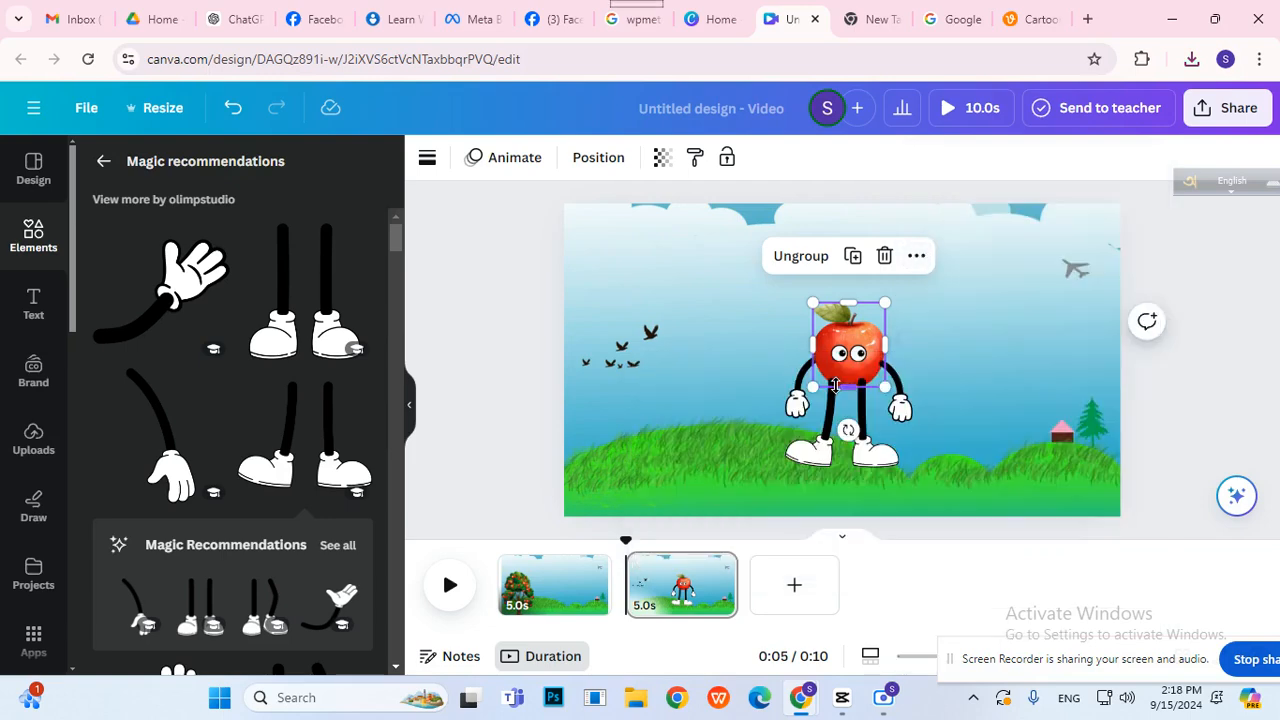
pyautogui.click(914, 256)
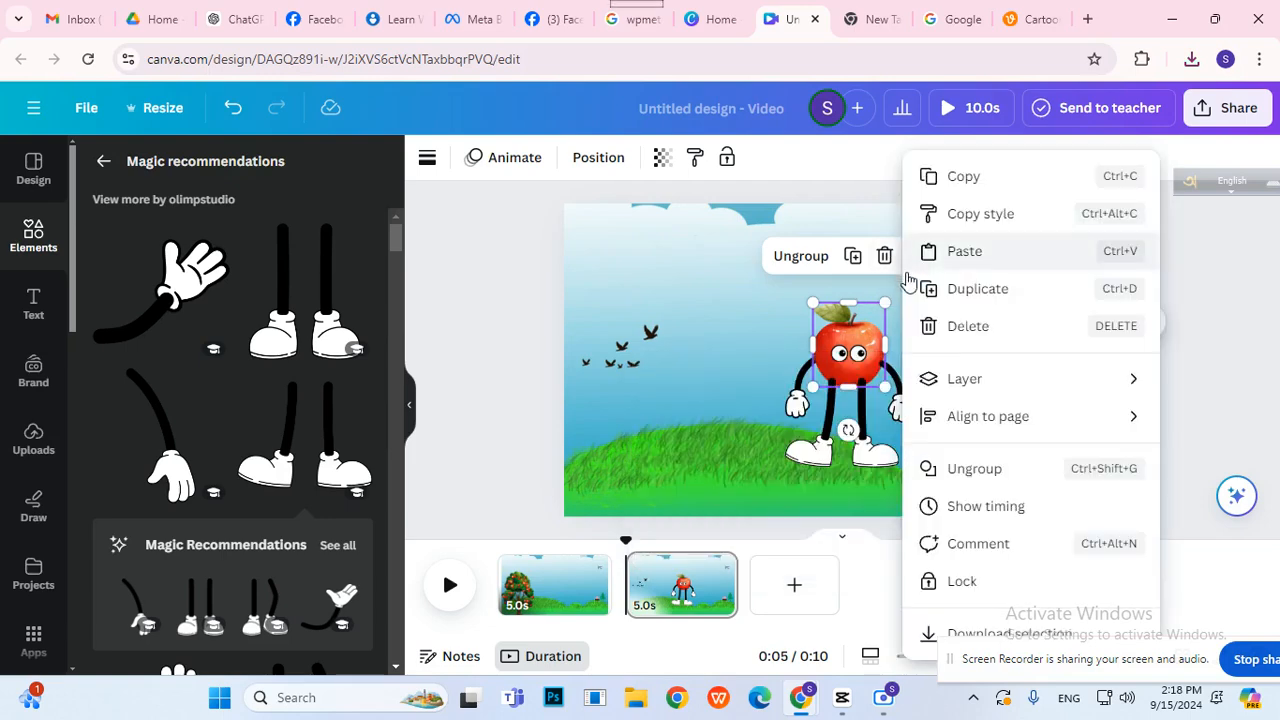
pyautogui.moveTo(930, 378)
pyautogui.click(808, 418)
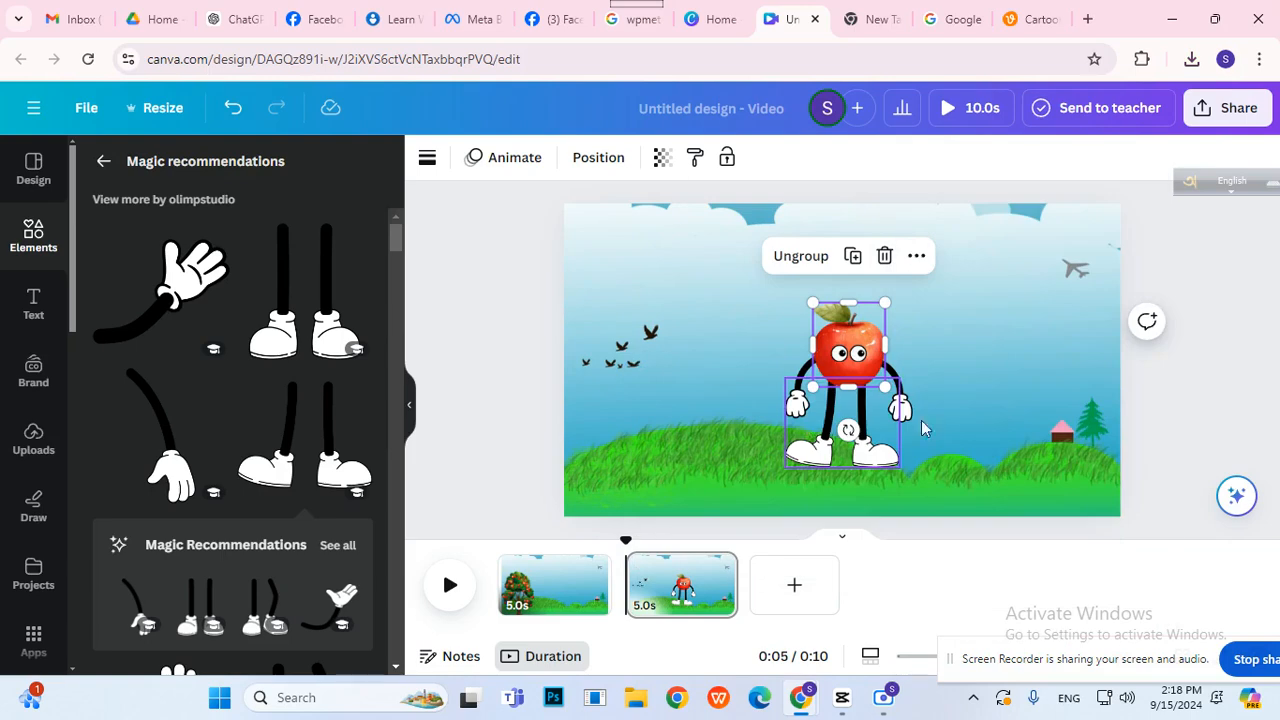
pyautogui.click(895, 261)
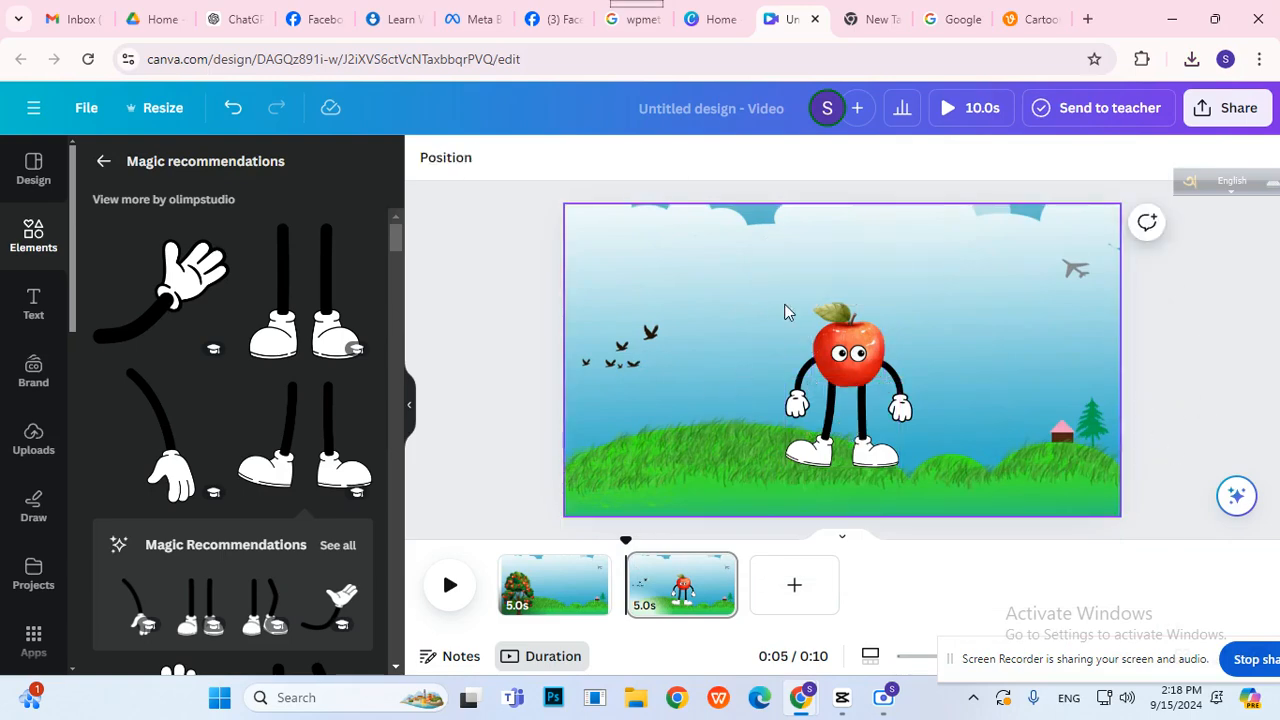
# - Group all parts of the apple character and stand the group, slightly smaller, on the grass at the page's bottom centre
pyautogui.moveTo(787, 297); pyautogui.dragTo(897, 463)
pyautogui.click(801, 256)
pyautogui.moveTo(847, 336); pyautogui.dragTo(824, 371)
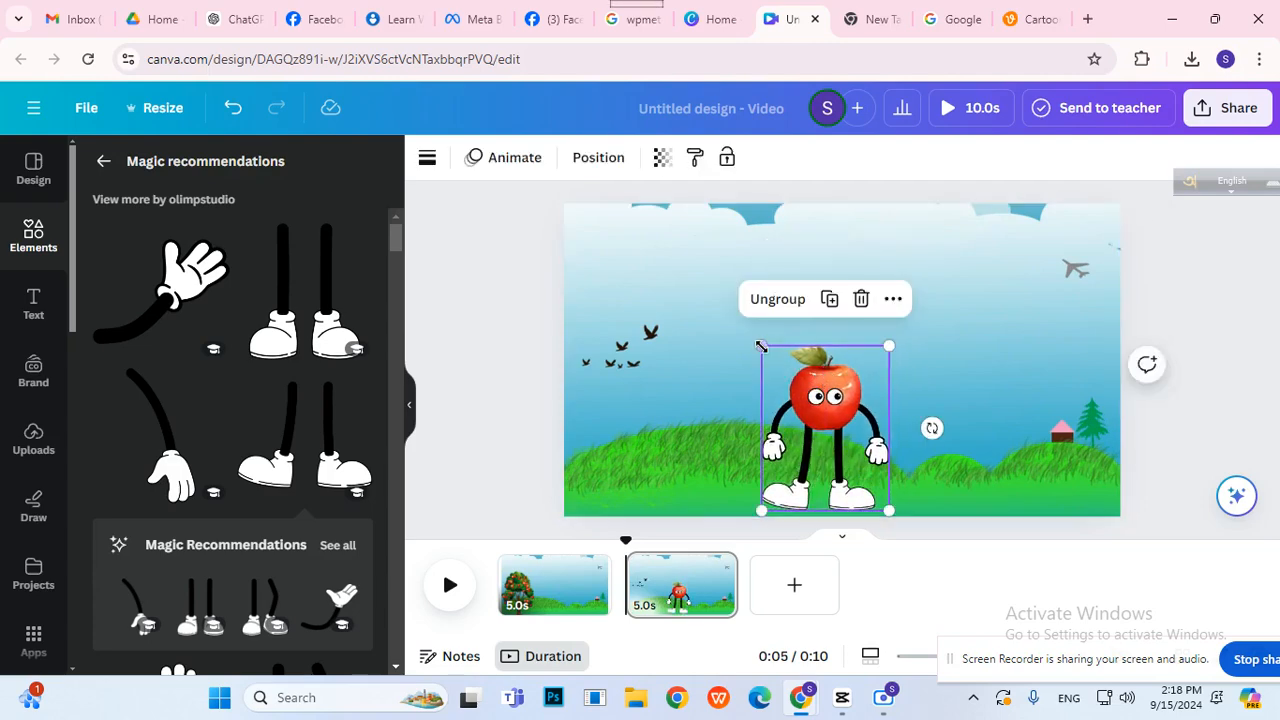
pyautogui.moveTo(764, 339); pyautogui.dragTo(789, 377)
pyautogui.moveTo(832, 419); pyautogui.dragTo(842, 424)
pyautogui.click(1202, 399)
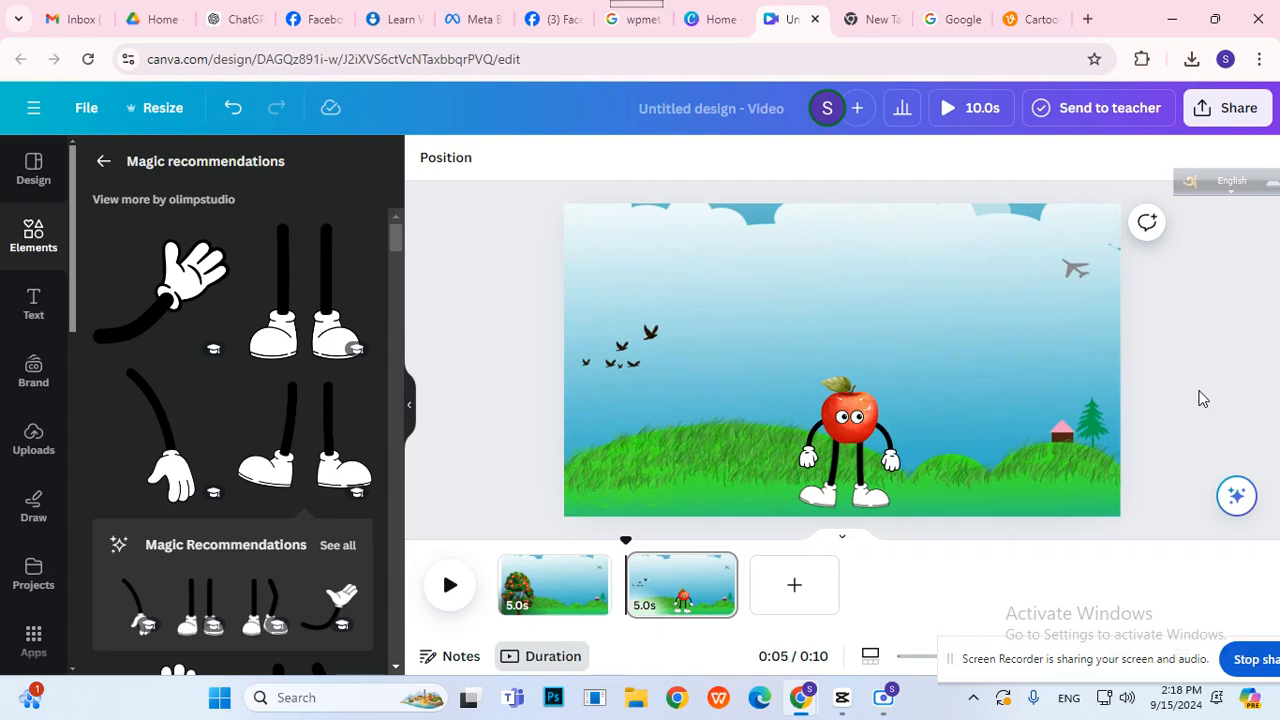
# - Insert the uploaded green-screen laughing mouth video on the second page and shrink it above the apple character
pyautogui.click(16, 451)
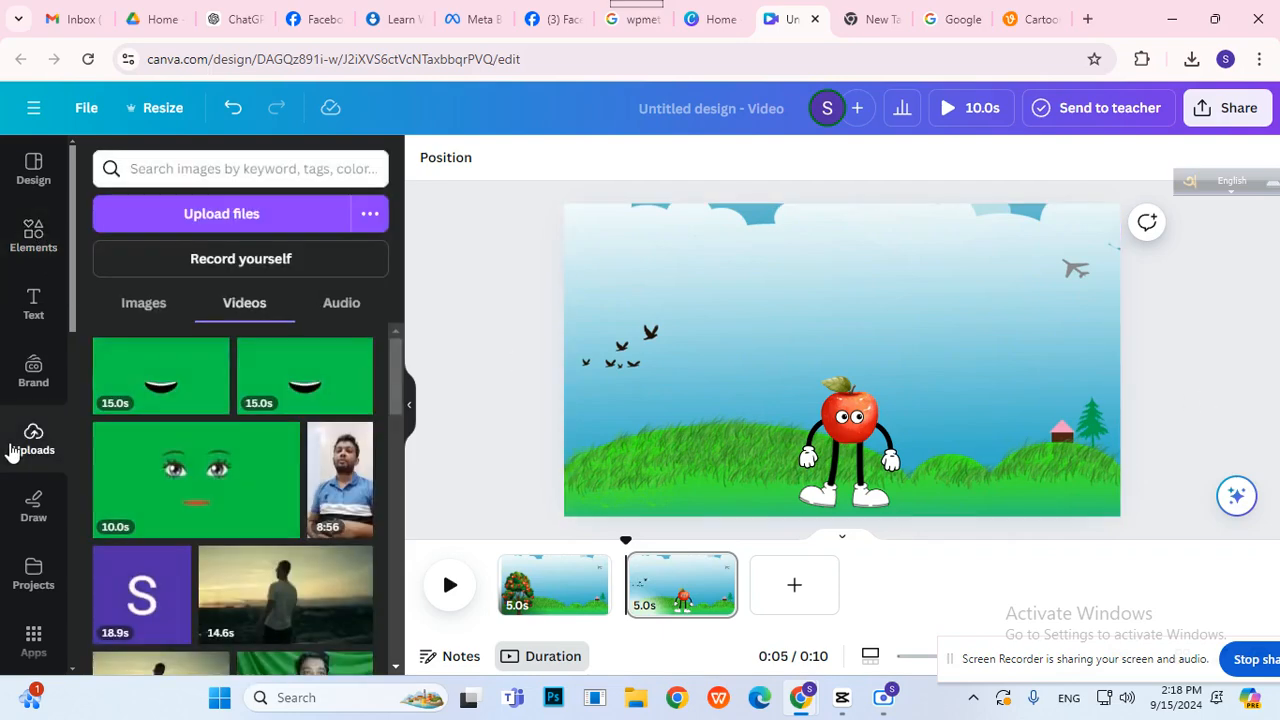
pyautogui.click(163, 390)
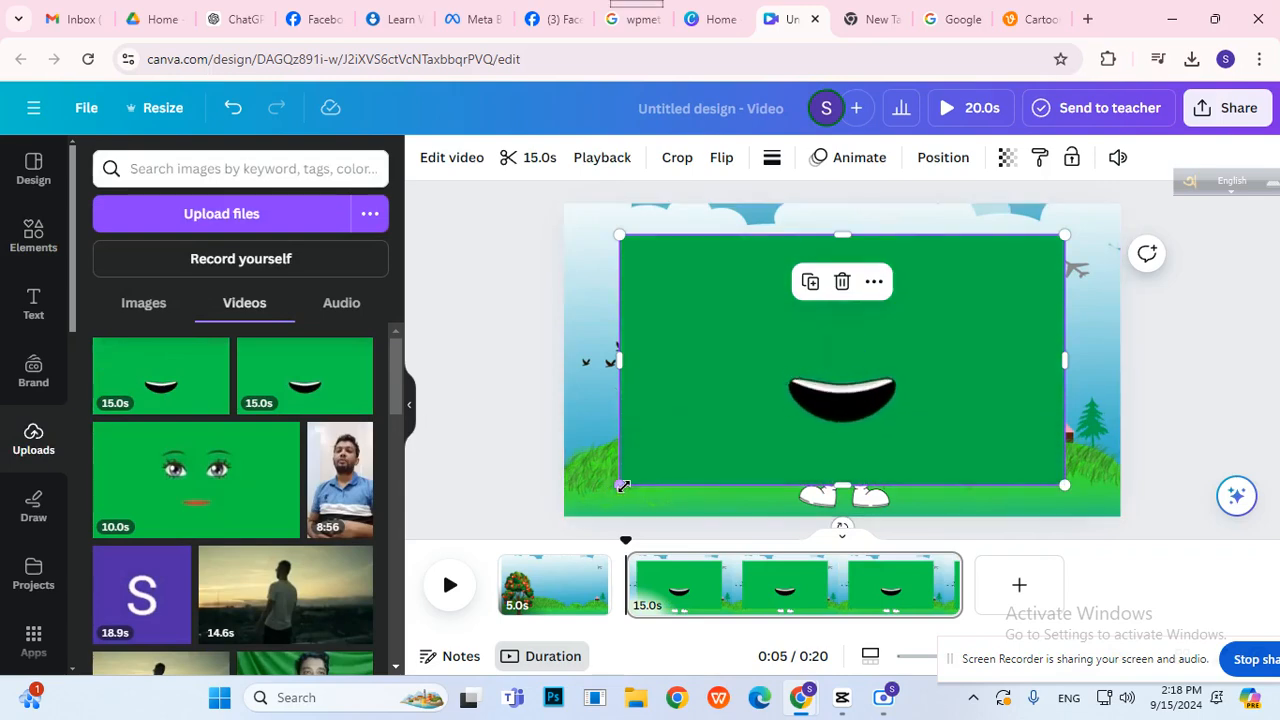
pyautogui.moveTo(620, 486); pyautogui.dragTo(786, 391)
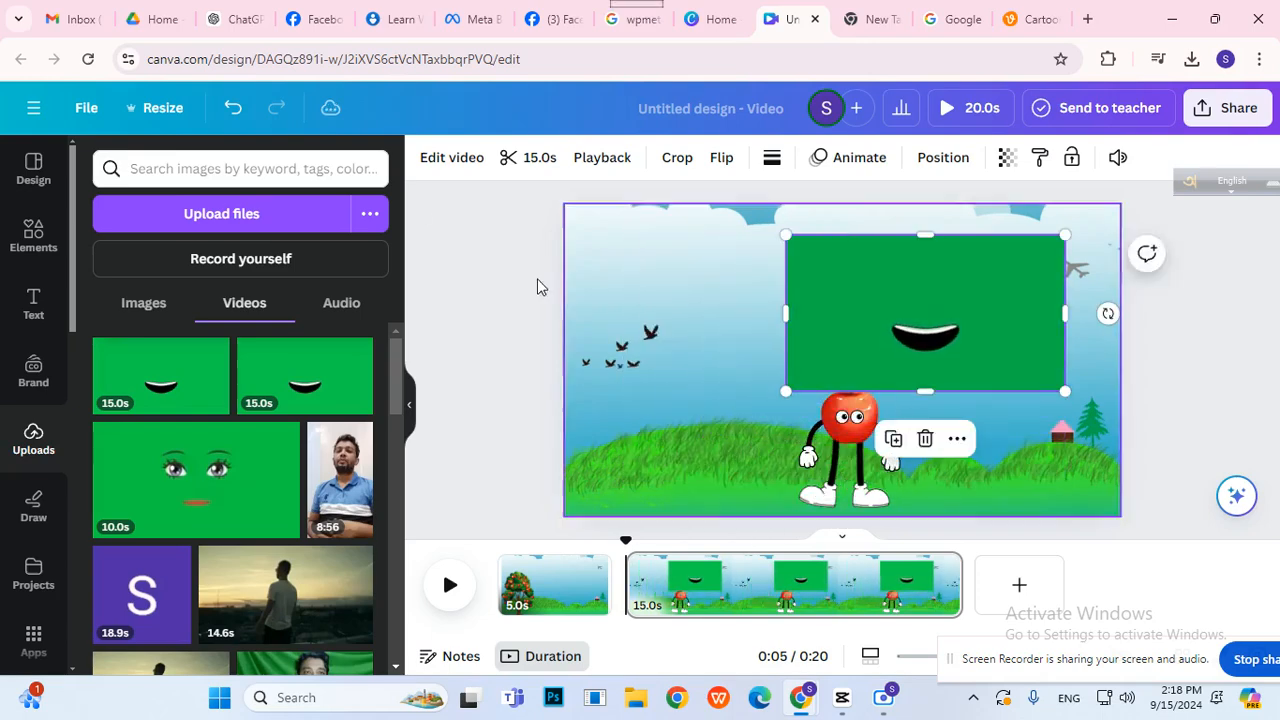
# - Apply the Solar filter at intensity 100 to the green-screen mouth video
pyautogui.click(456, 160)
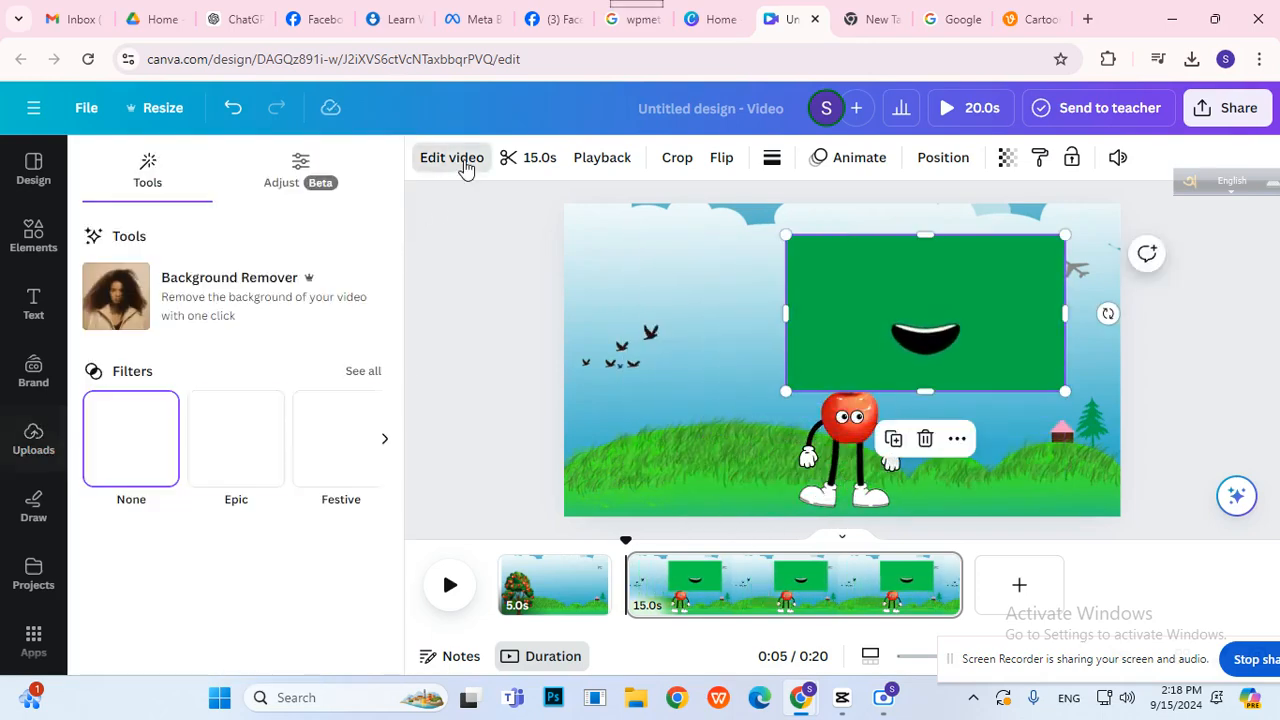
pyautogui.click(363, 371)
pyautogui.click(236, 430)
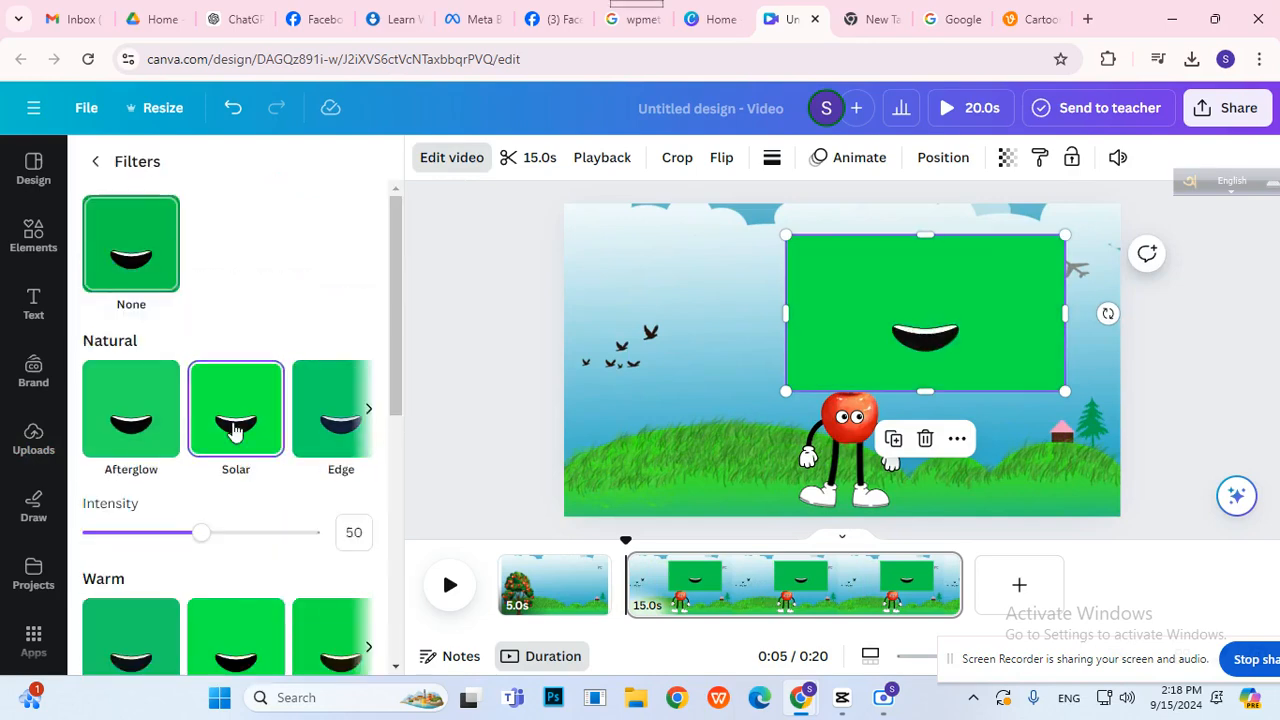
pyautogui.moveTo(202, 541); pyautogui.dragTo(345, 557)
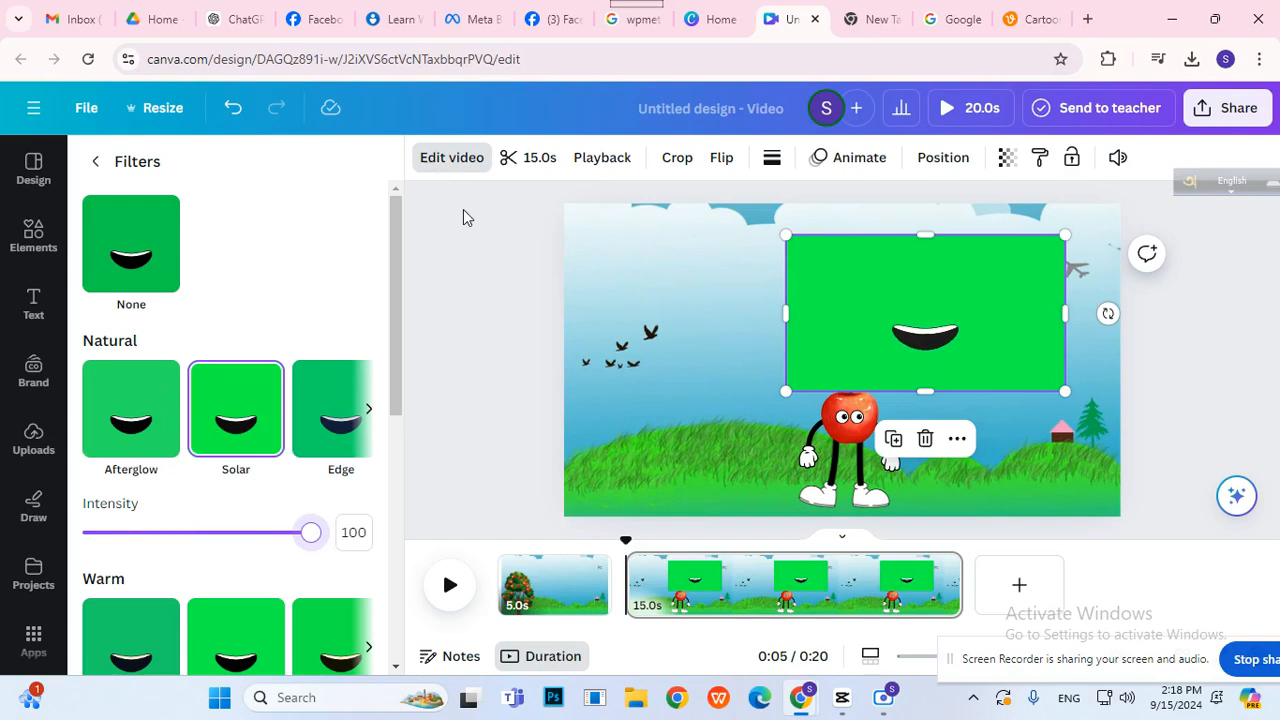
# - Remove the green background of the mouth video with the Background Remover
pyautogui.click(448, 160)
pyautogui.click(448, 160)
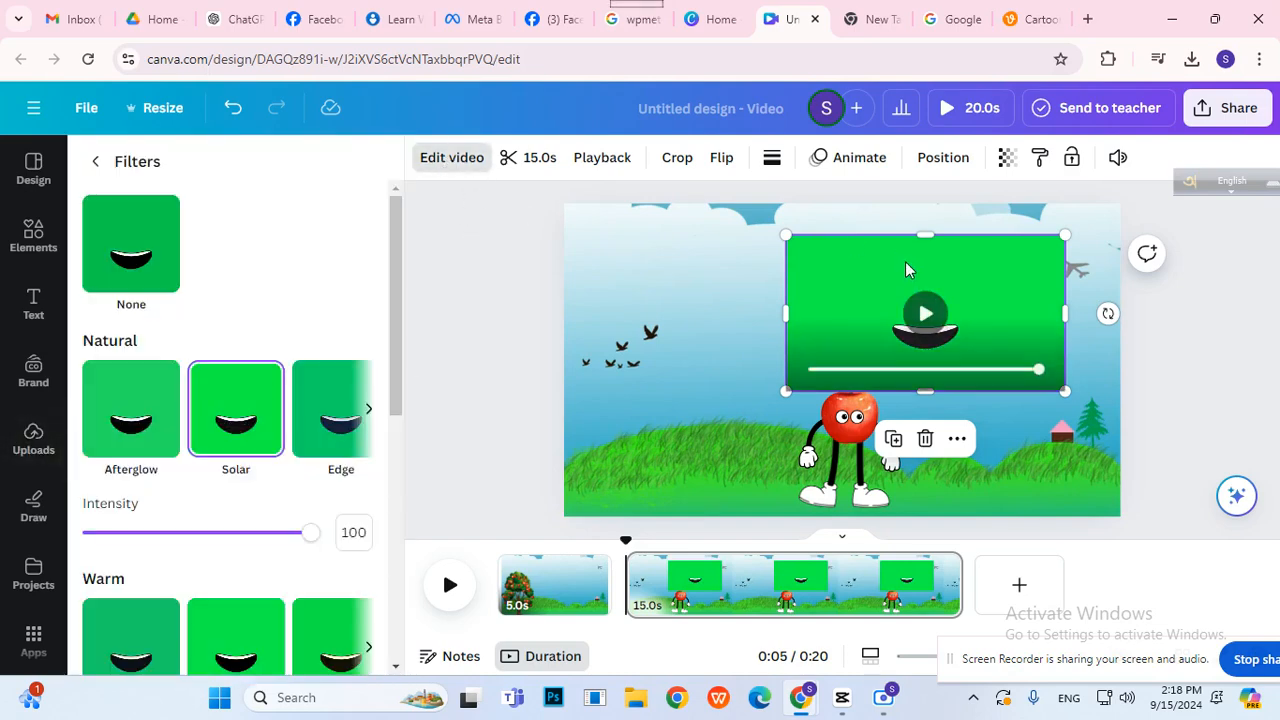
pyautogui.click(97, 161)
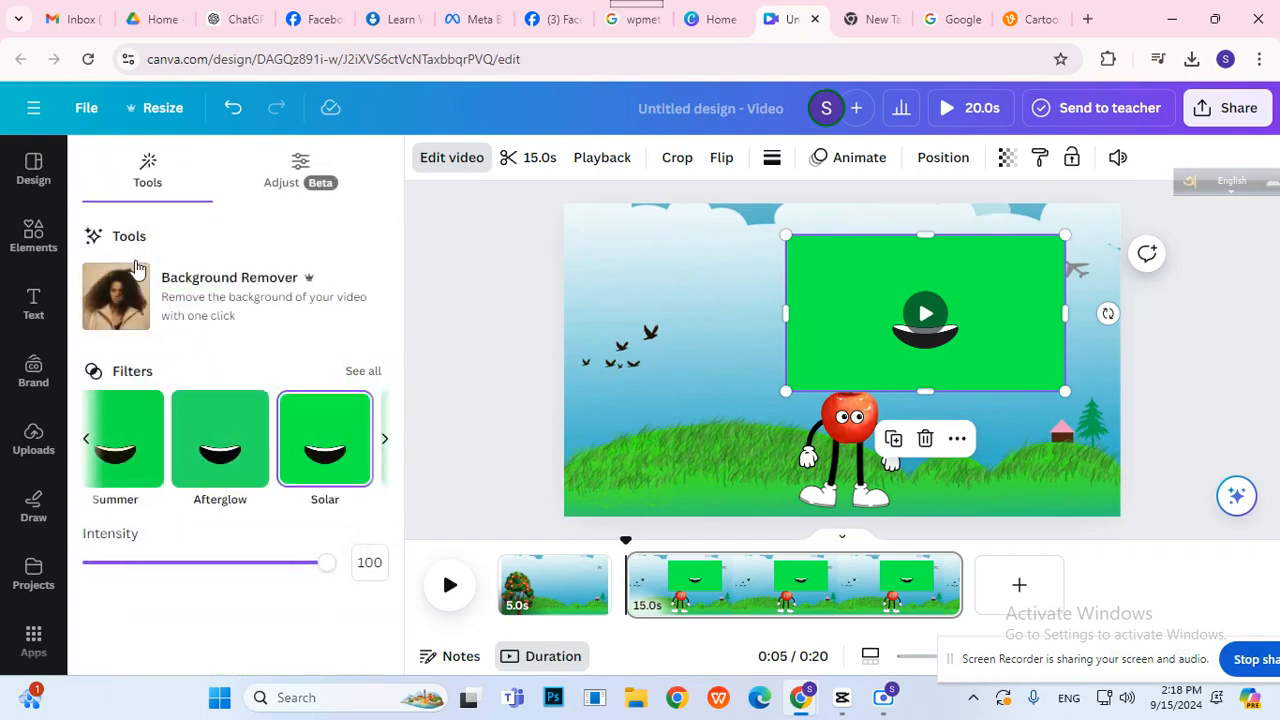
pyautogui.click(198, 300)
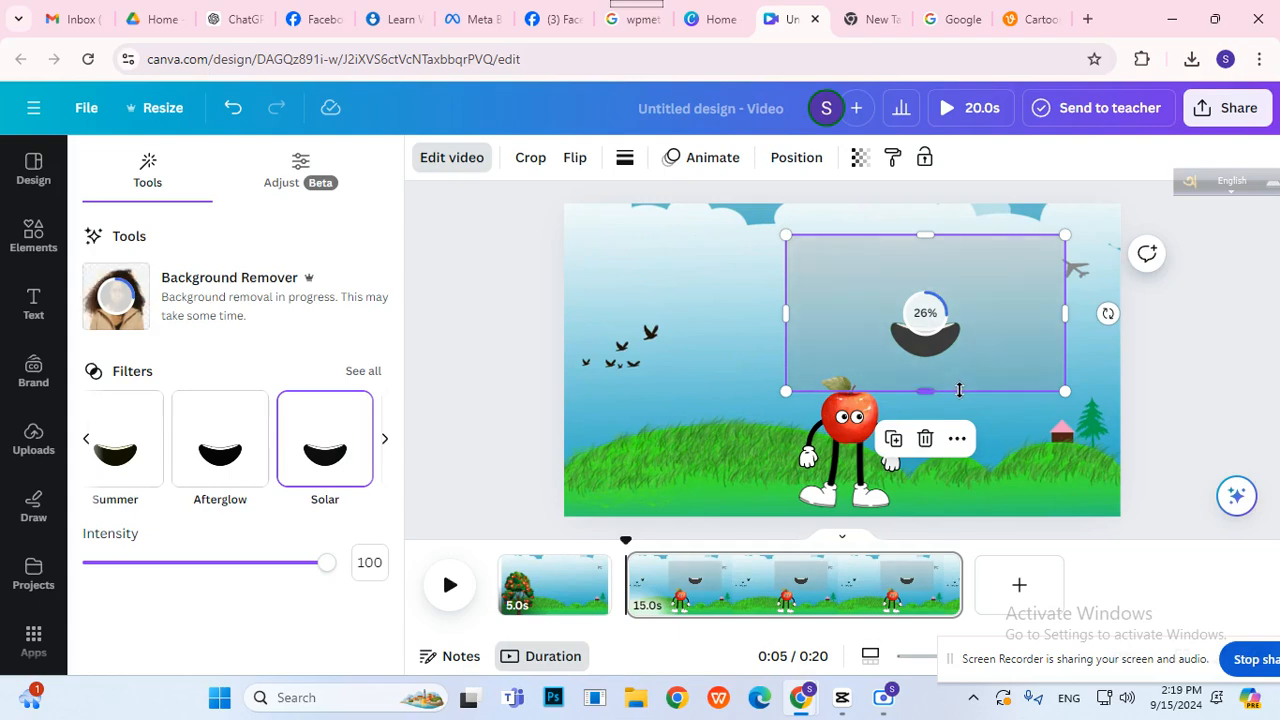
pyautogui.click(363, 372)
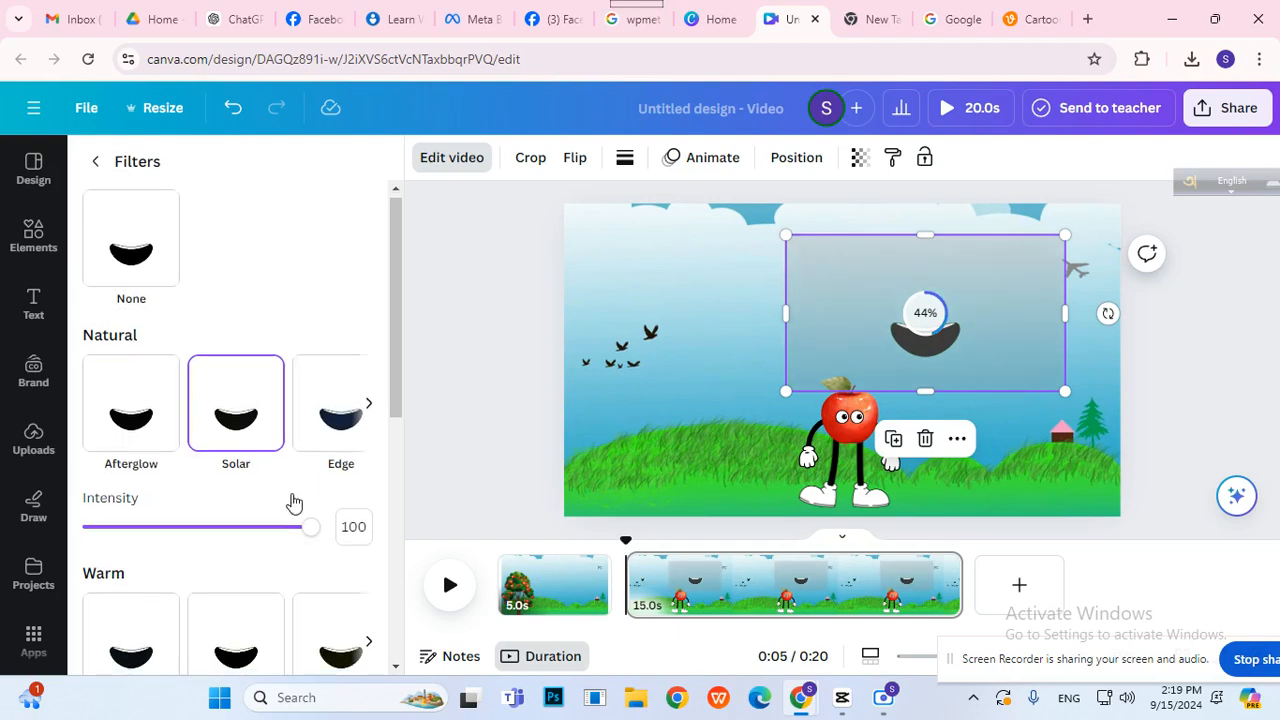
pyautogui.scroll(-1, 200, 540)
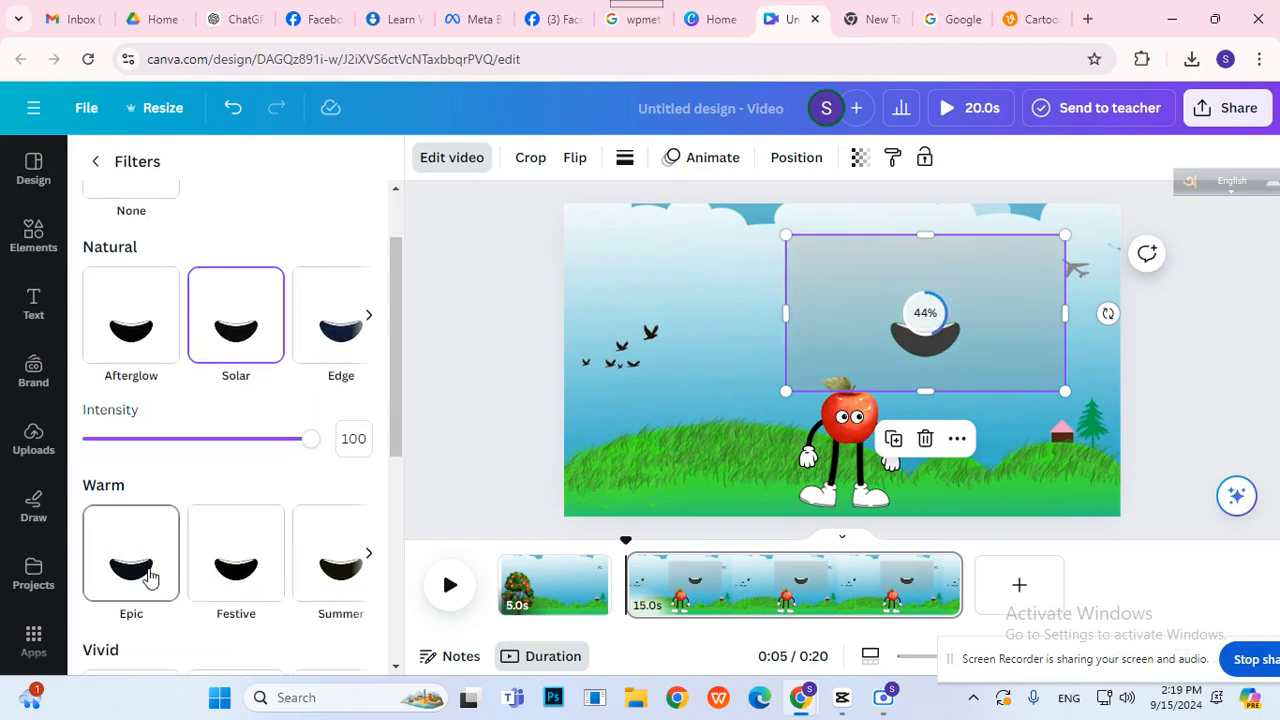
pyautogui.scroll(1, 162, 490)
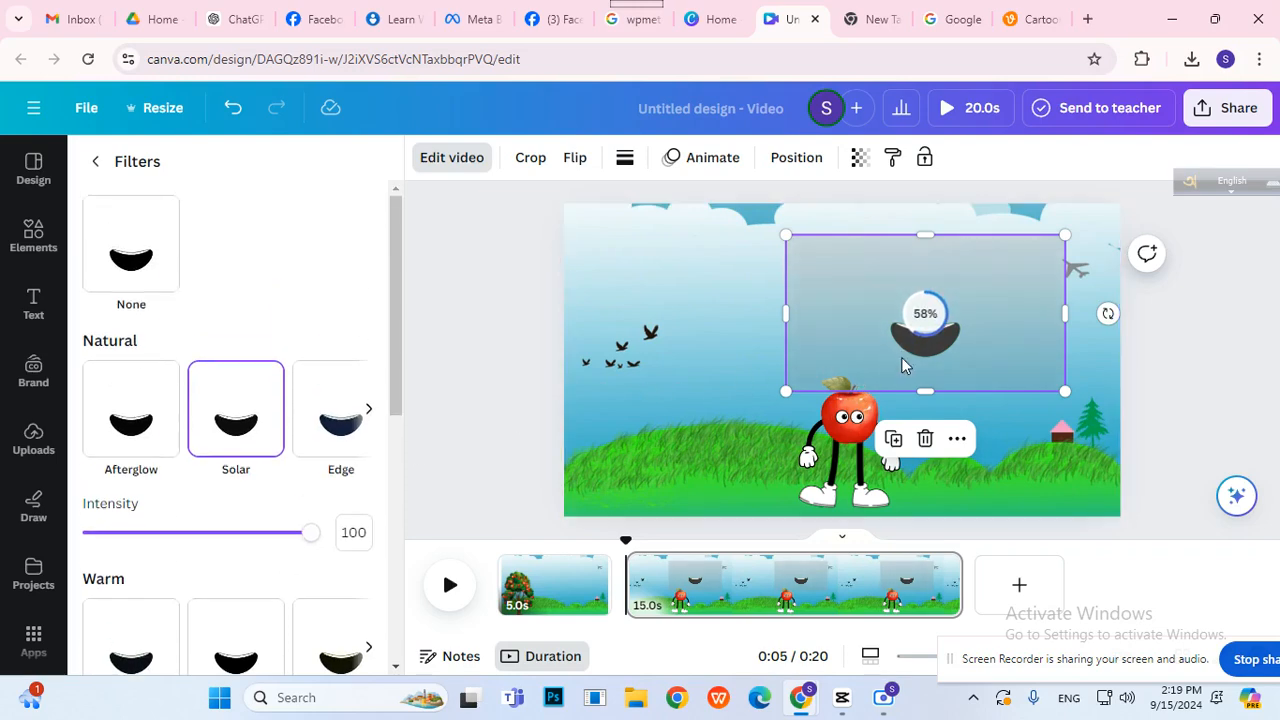
# - Crop the mouth video on all four sides so its frame closely surrounds the mouth
pyautogui.moveTo(789, 311); pyautogui.dragTo(889, 297)
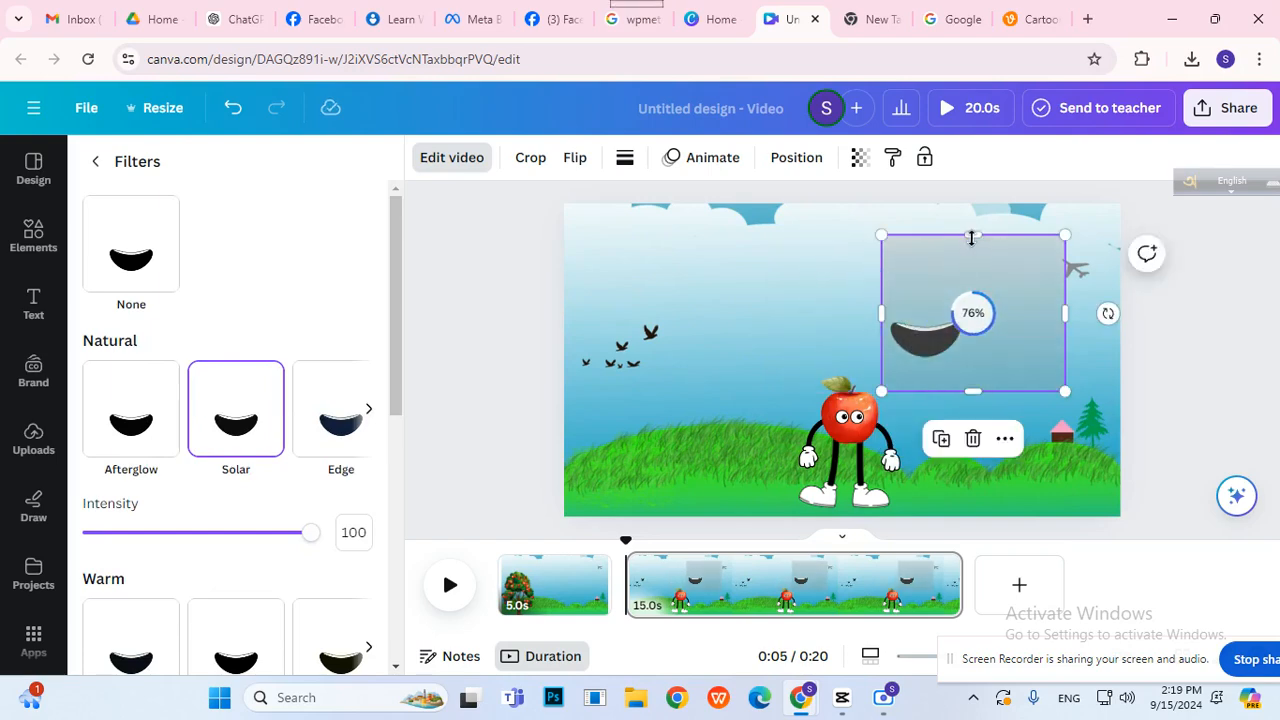
pyautogui.moveTo(971, 259); pyautogui.dragTo(973, 310)
pyautogui.moveTo(1064, 352); pyautogui.dragTo(963, 351)
pyautogui.moveTo(931, 393); pyautogui.dragTo(935, 360)
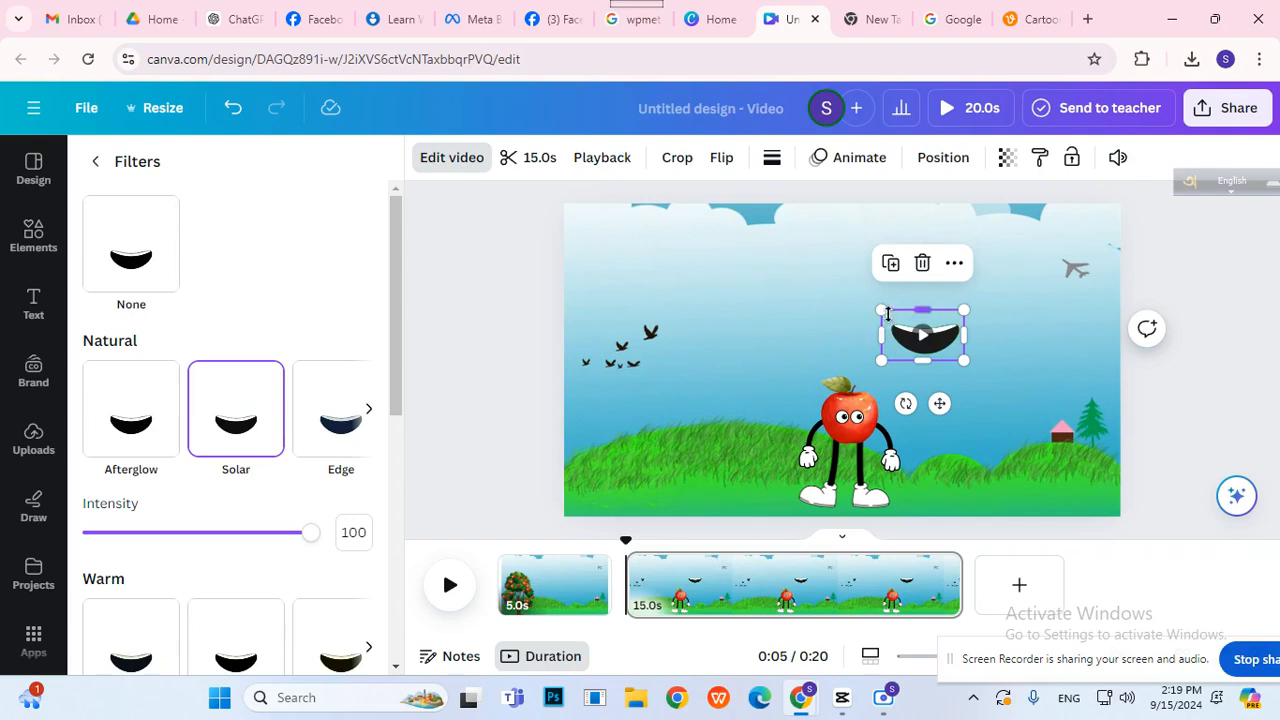
# - Shrink the cropped mouth video and place it on the apple's face just below the eyes
pyautogui.moveTo(882, 313); pyautogui.dragTo(915, 332)
pyautogui.moveTo(957, 403); pyautogui.dragTo(872, 489)
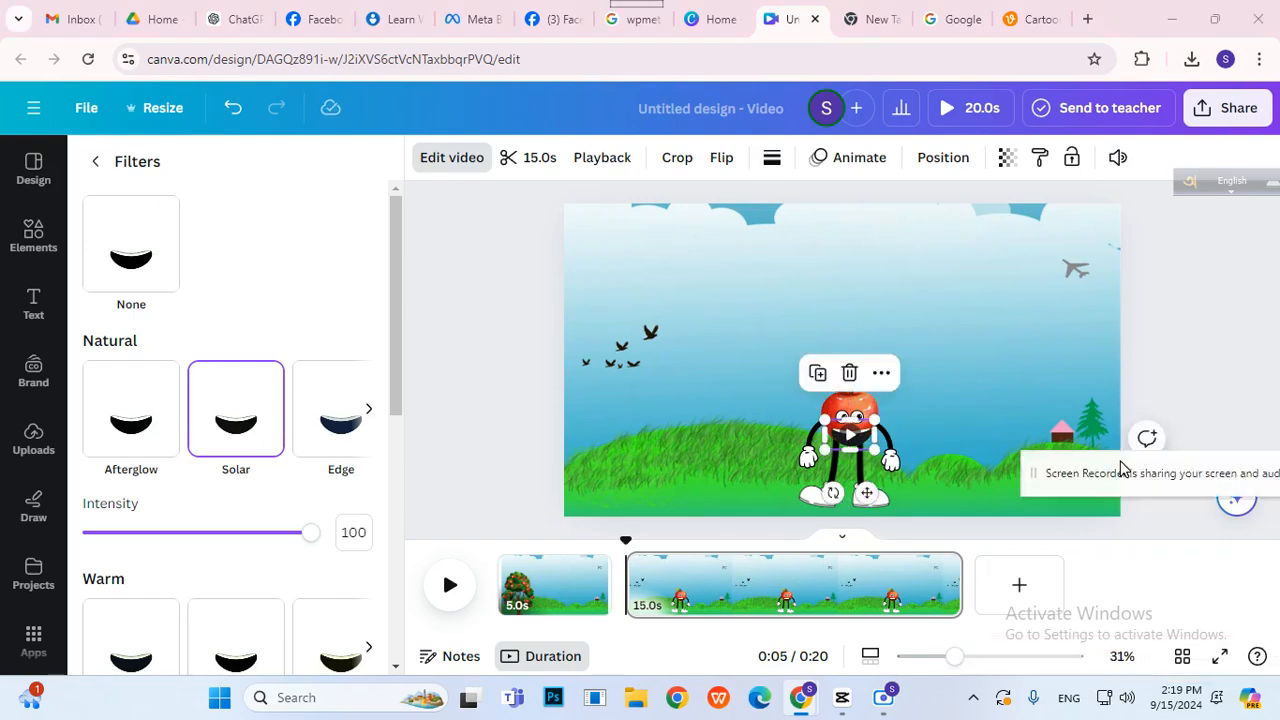
pyautogui.moveTo(965, 657); pyautogui.dragTo(991, 657)
pyautogui.scroll(-4, 917, 247)
pyautogui.moveTo(927, 394); pyautogui.dragTo(893, 365)
pyautogui.moveTo(885, 409); pyautogui.dragTo(887, 404)
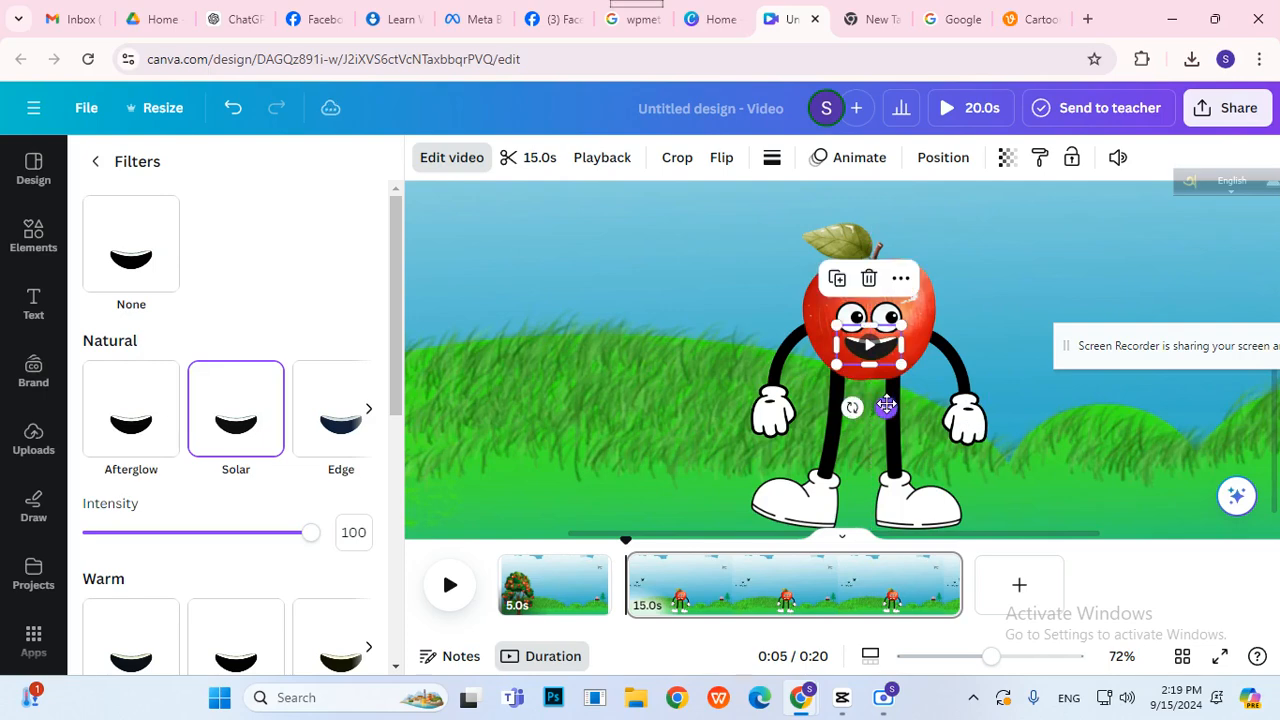
# - Group the mouth video with the apple character on the second page
pyautogui.click(922, 333)
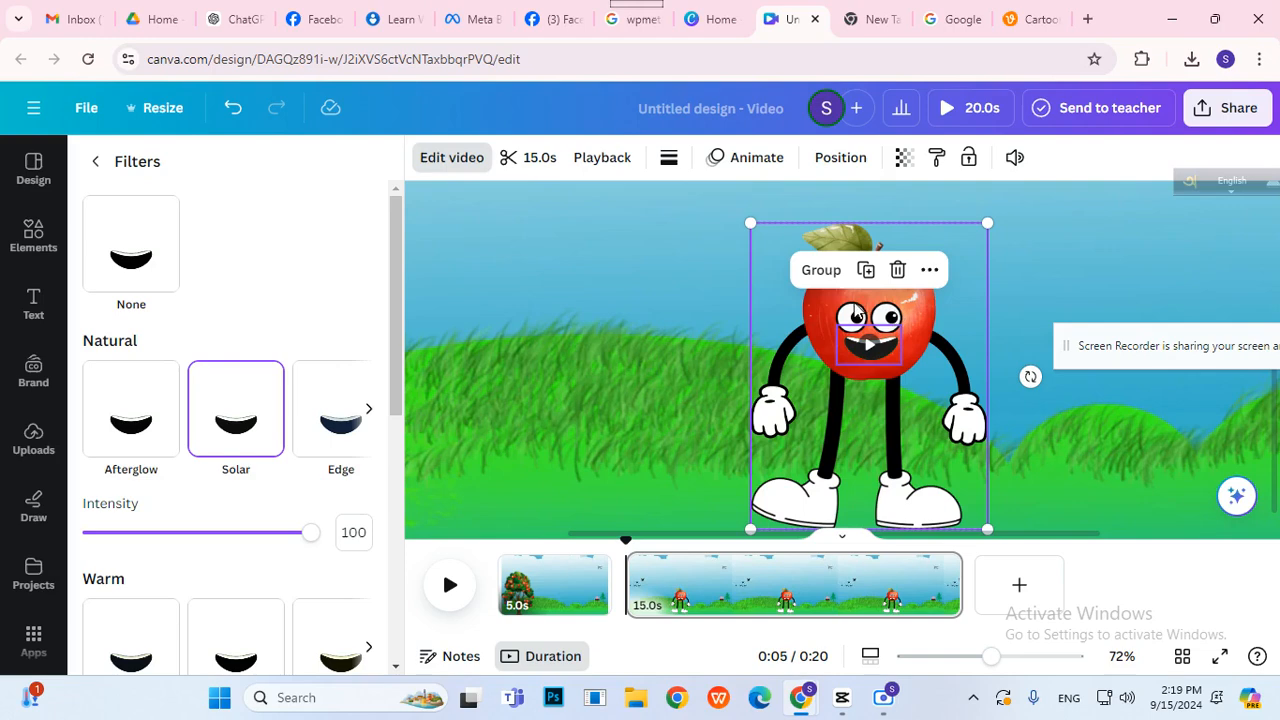
pyautogui.click(823, 274)
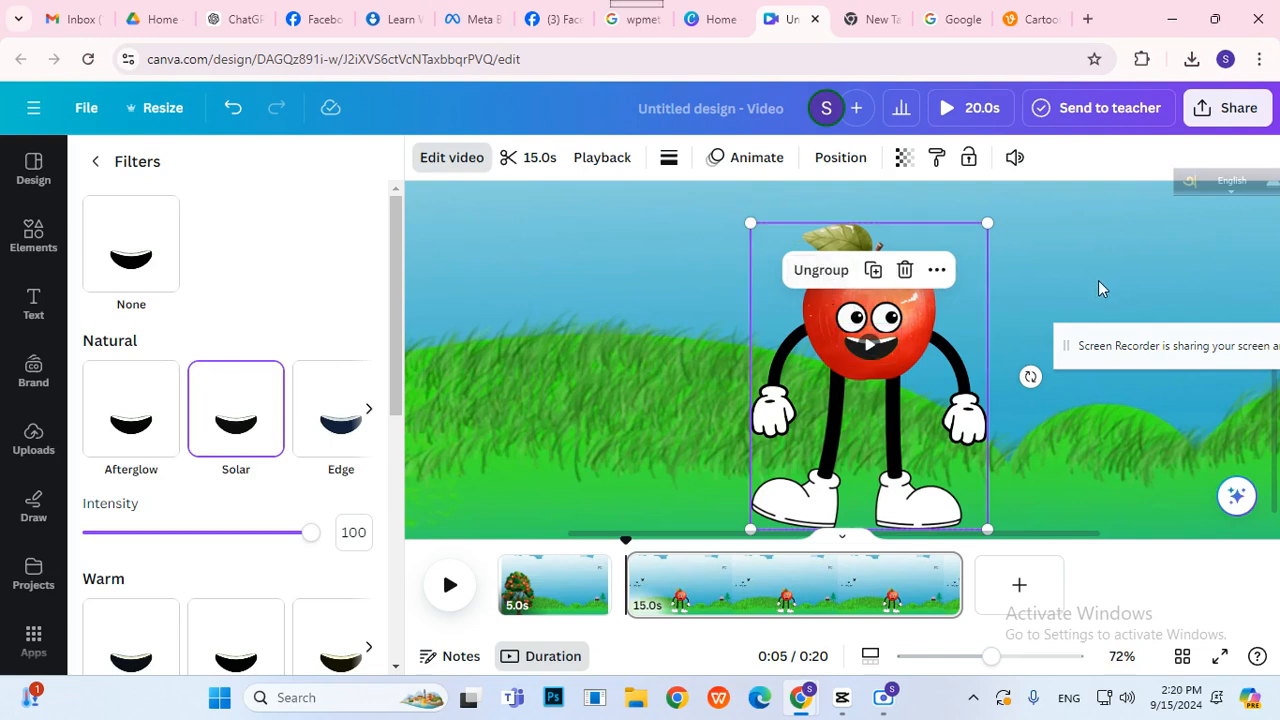
pyautogui.moveTo(1013, 665); pyautogui.dragTo(976, 657)
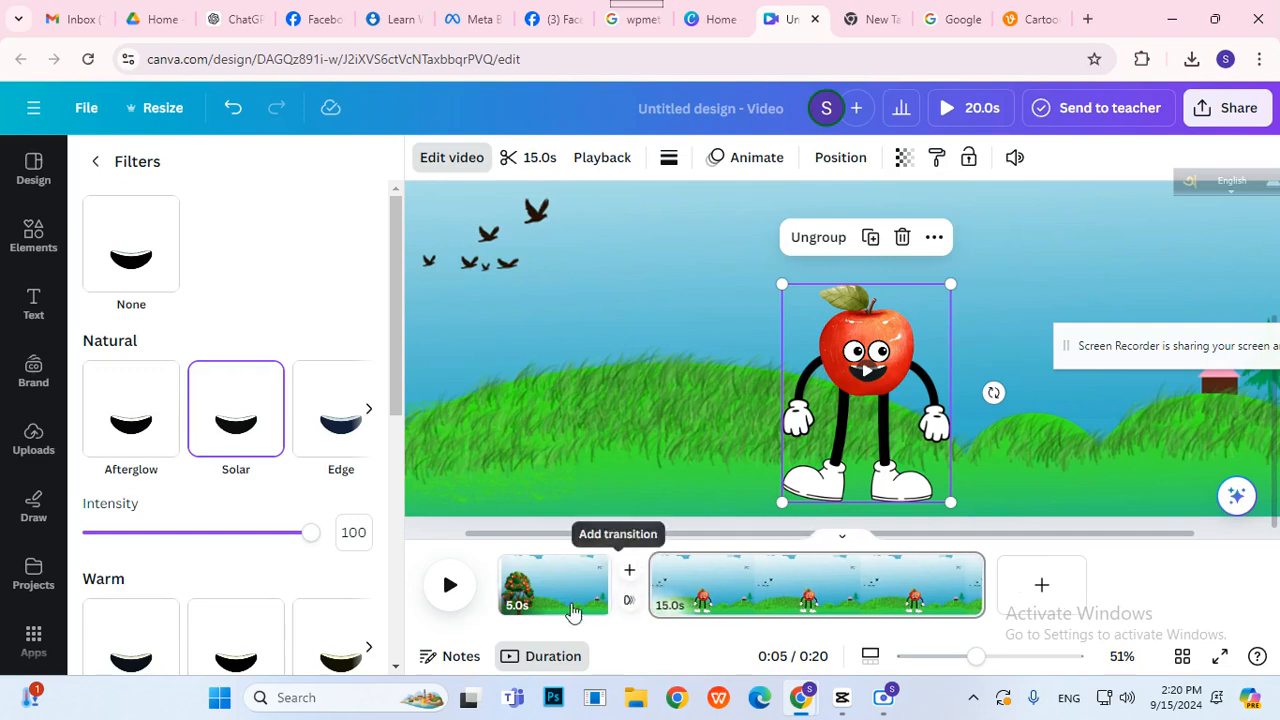
# - Play back the second page to preview the apple's moving mouth, and return to the first page
pyautogui.click(447, 585)
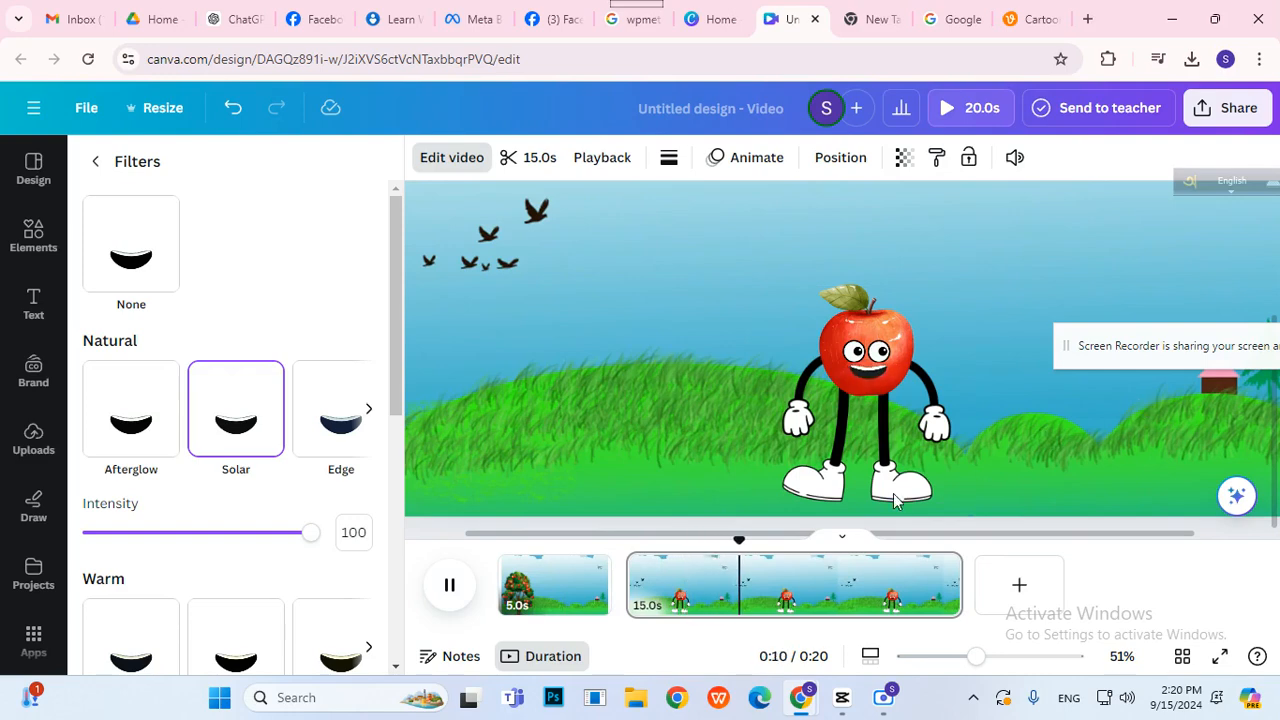
pyautogui.moveTo(1113, 357); pyautogui.dragTo(1146, 509)
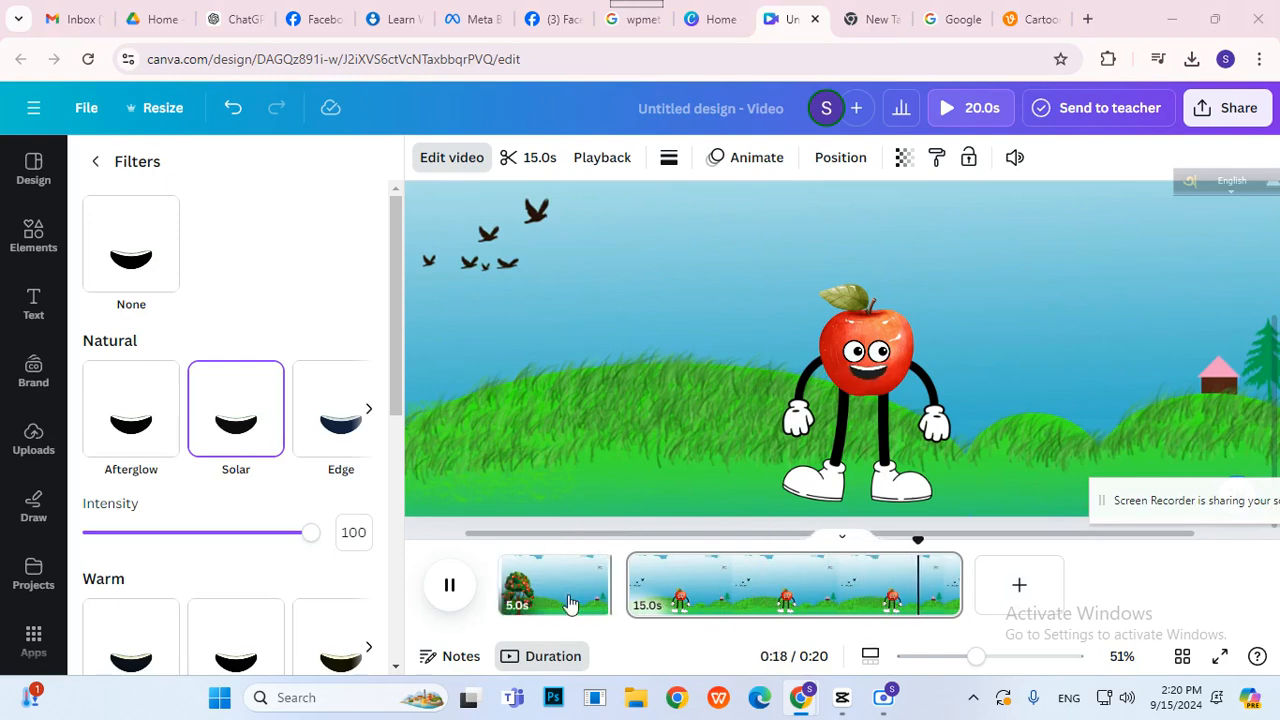
pyautogui.click(508, 605)
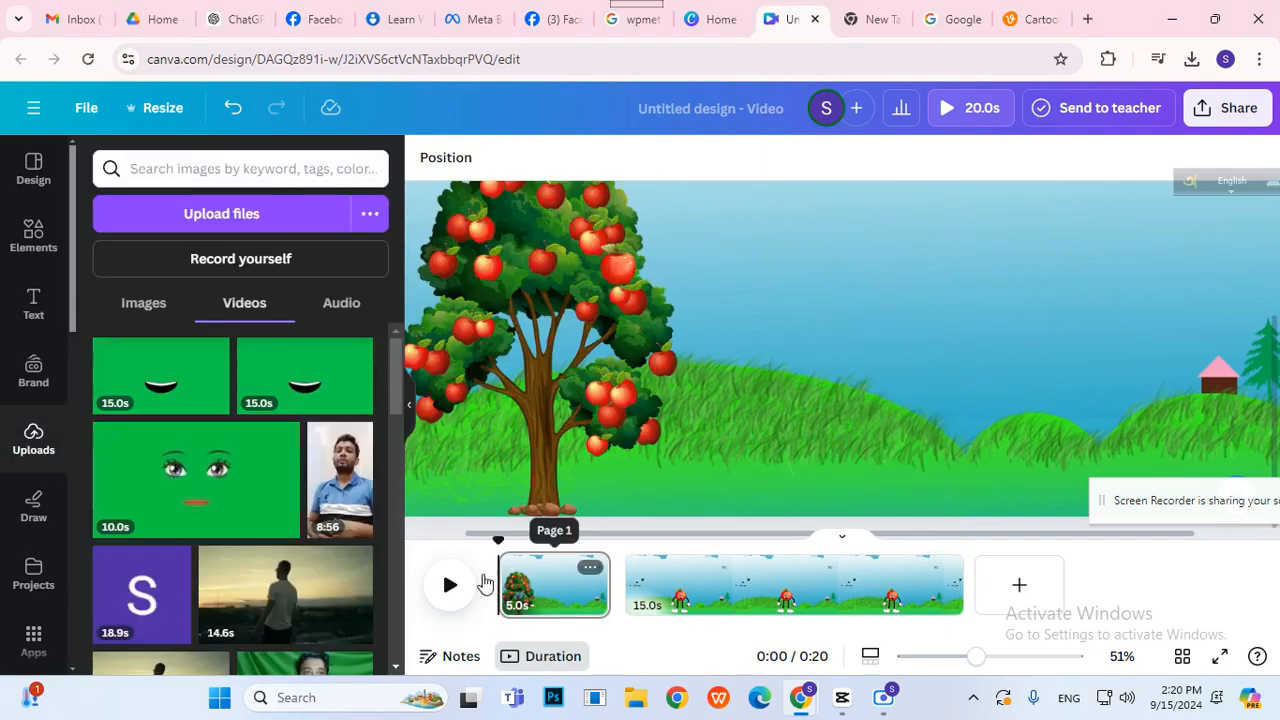
# - Look through the uploaded audio files for a voice clip that suits the apple character
pyautogui.click(331, 305)
pyautogui.scroll(-1, 257, 486)
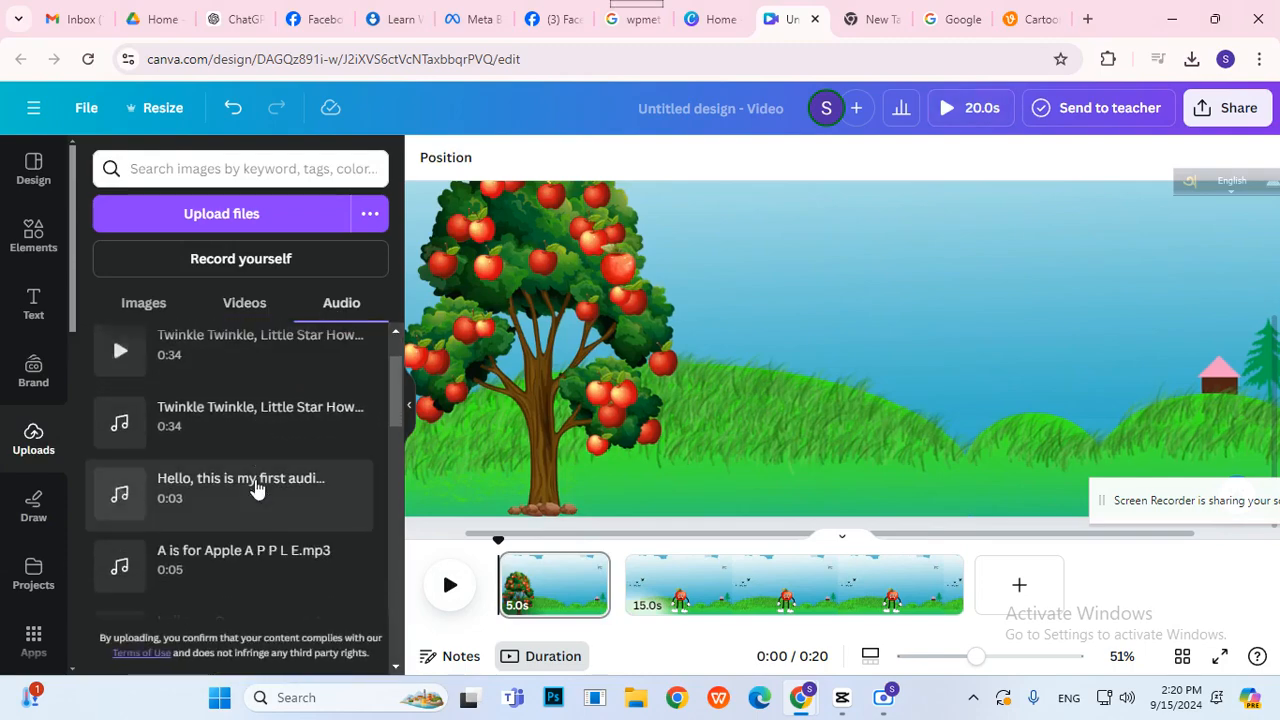
pyautogui.scroll(1, 257, 487)
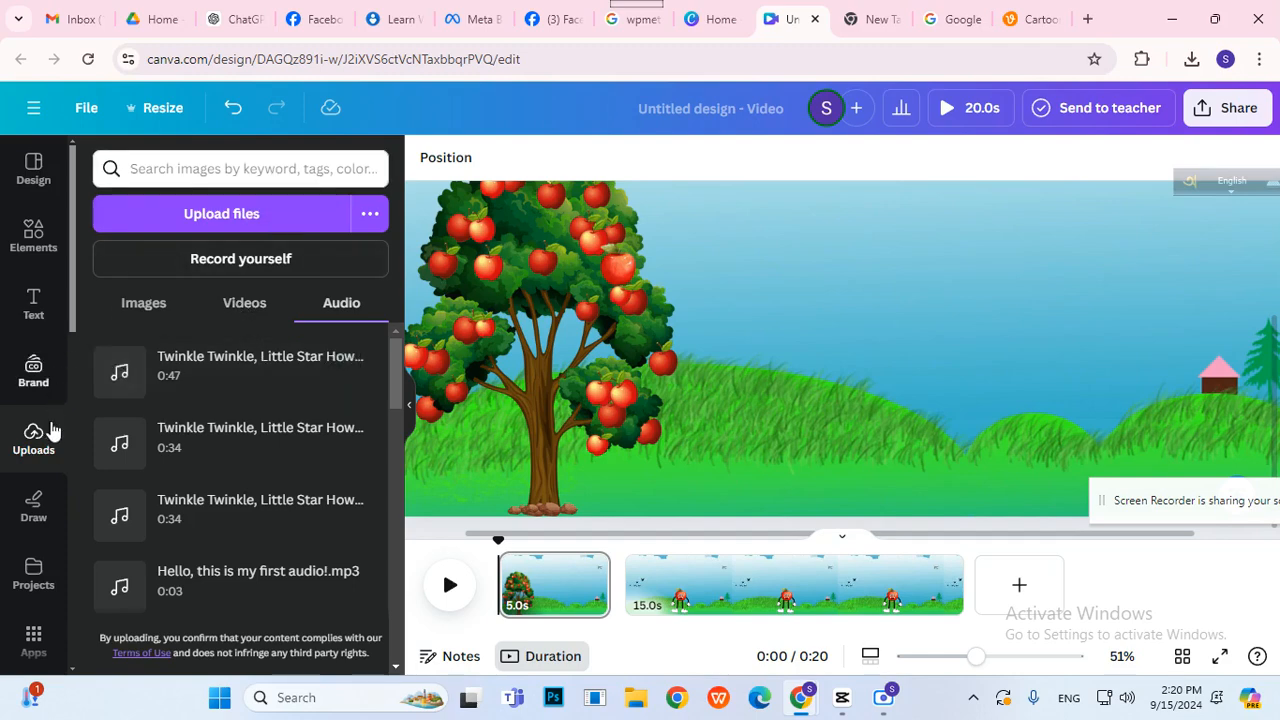
pyautogui.click(222, 313)
pyautogui.click(331, 302)
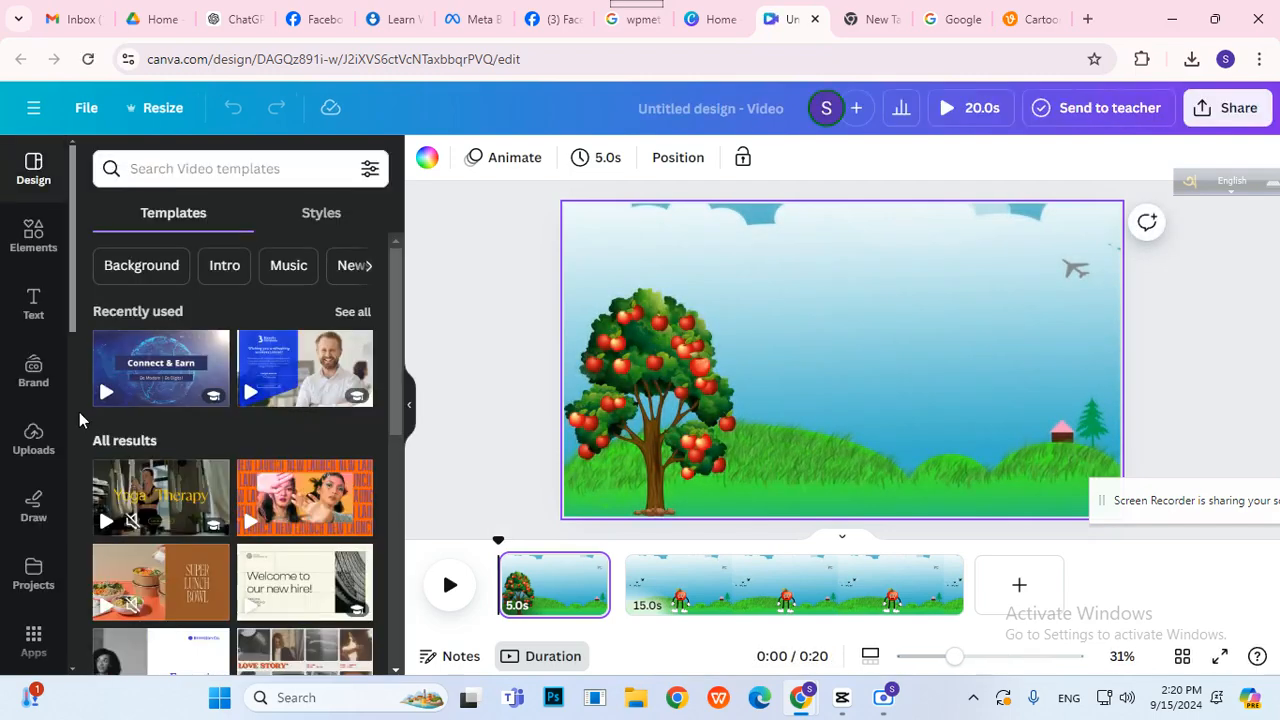
pyautogui.click(44, 442)
pyautogui.click(343, 304)
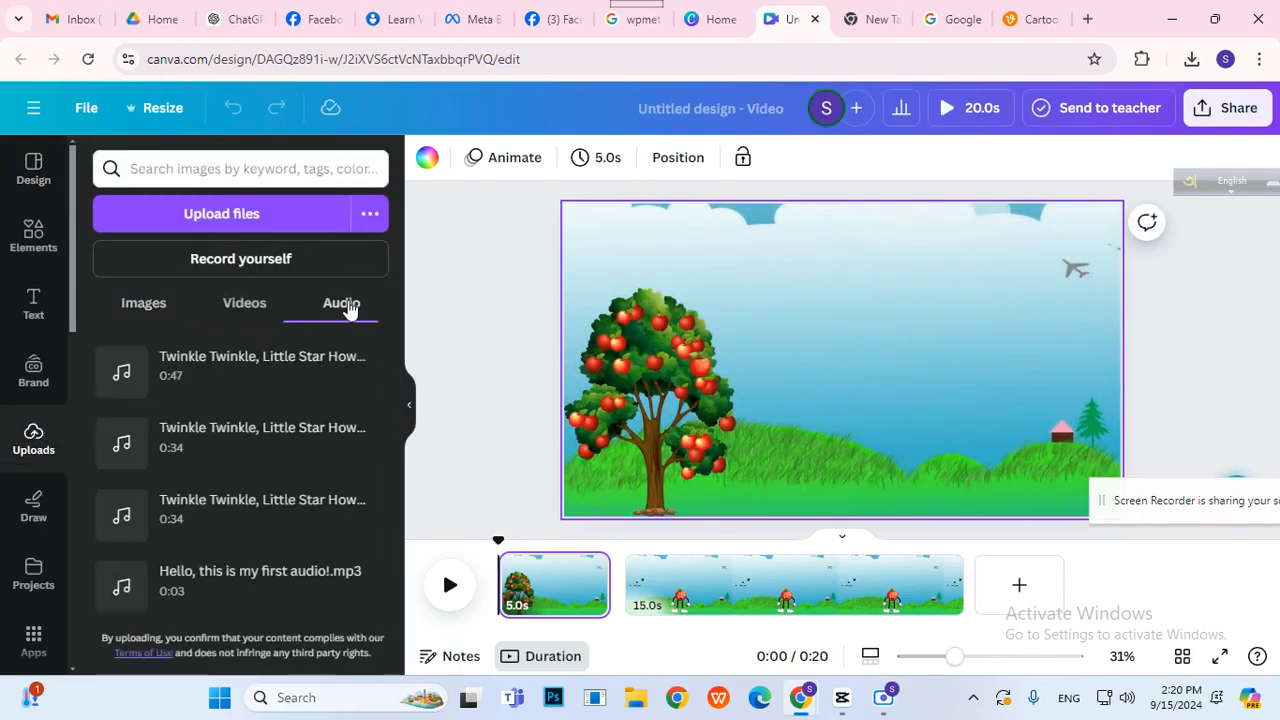
pyautogui.scroll(-3, 262, 550)
pyautogui.scroll(3, 257, 545)
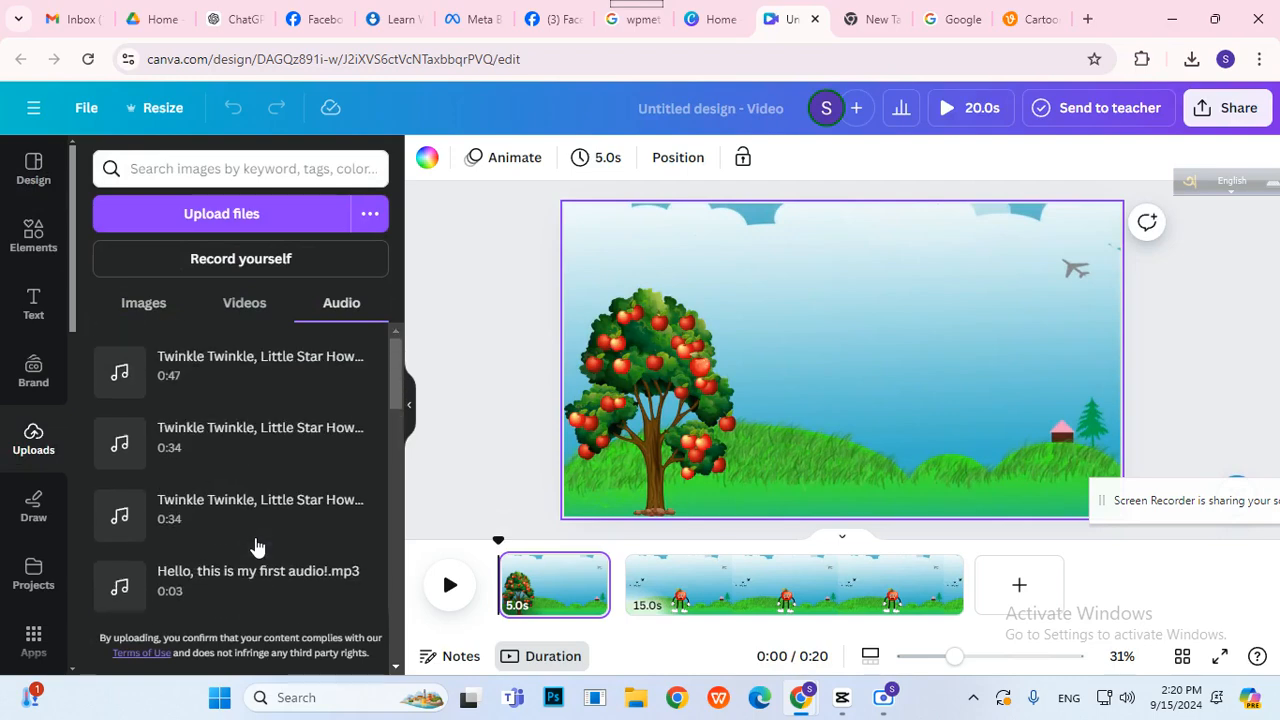
pyautogui.click(249, 316)
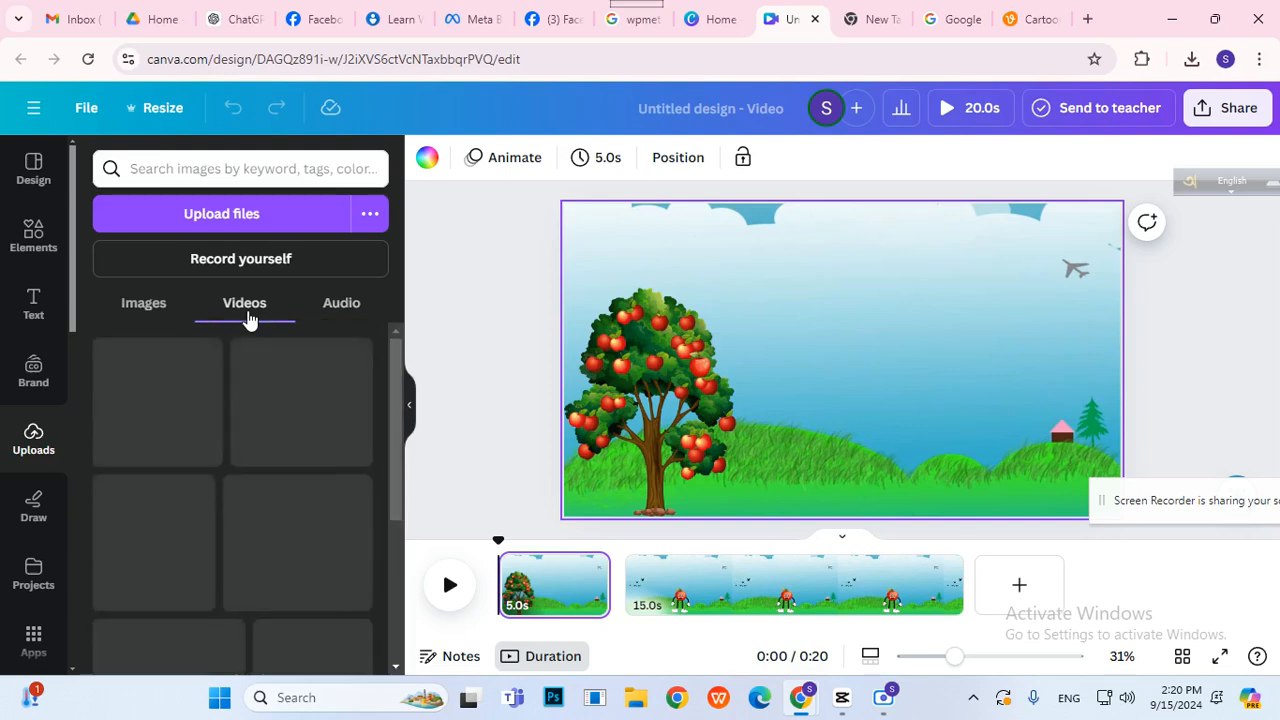
pyautogui.click(358, 314)
pyautogui.scroll(-6, 280, 486)
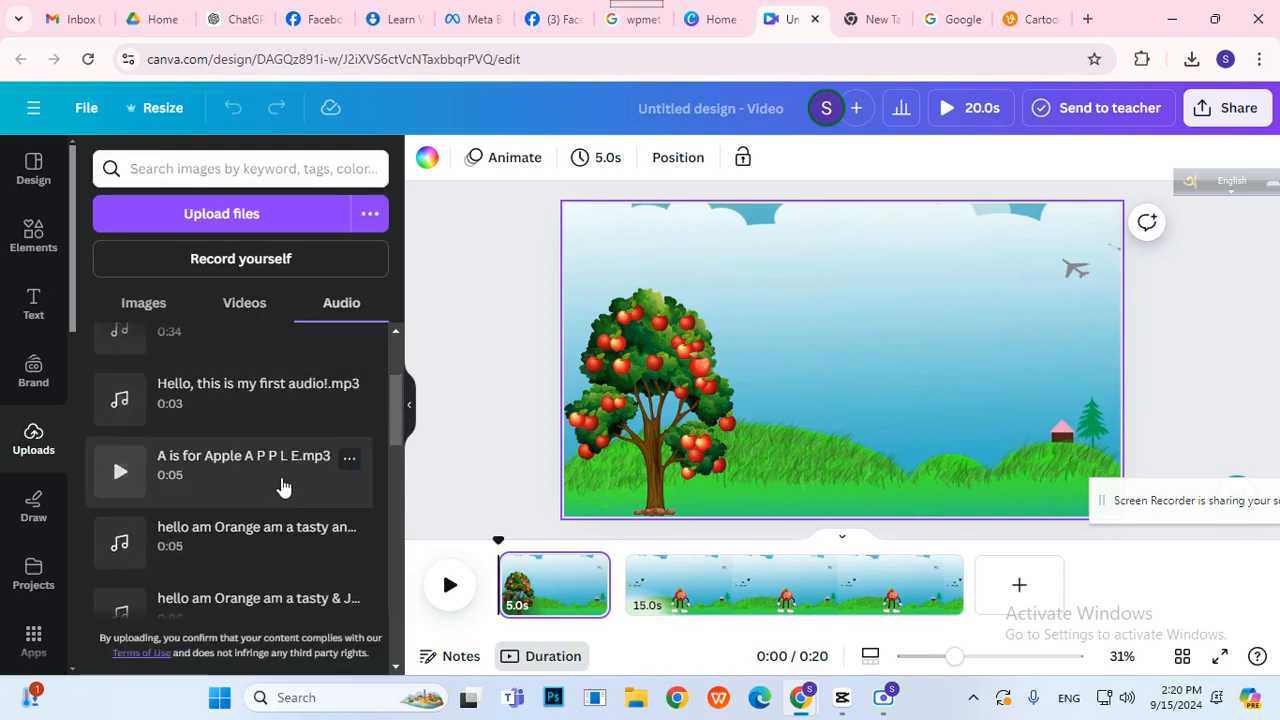
pyautogui.scroll(1, 270, 492)
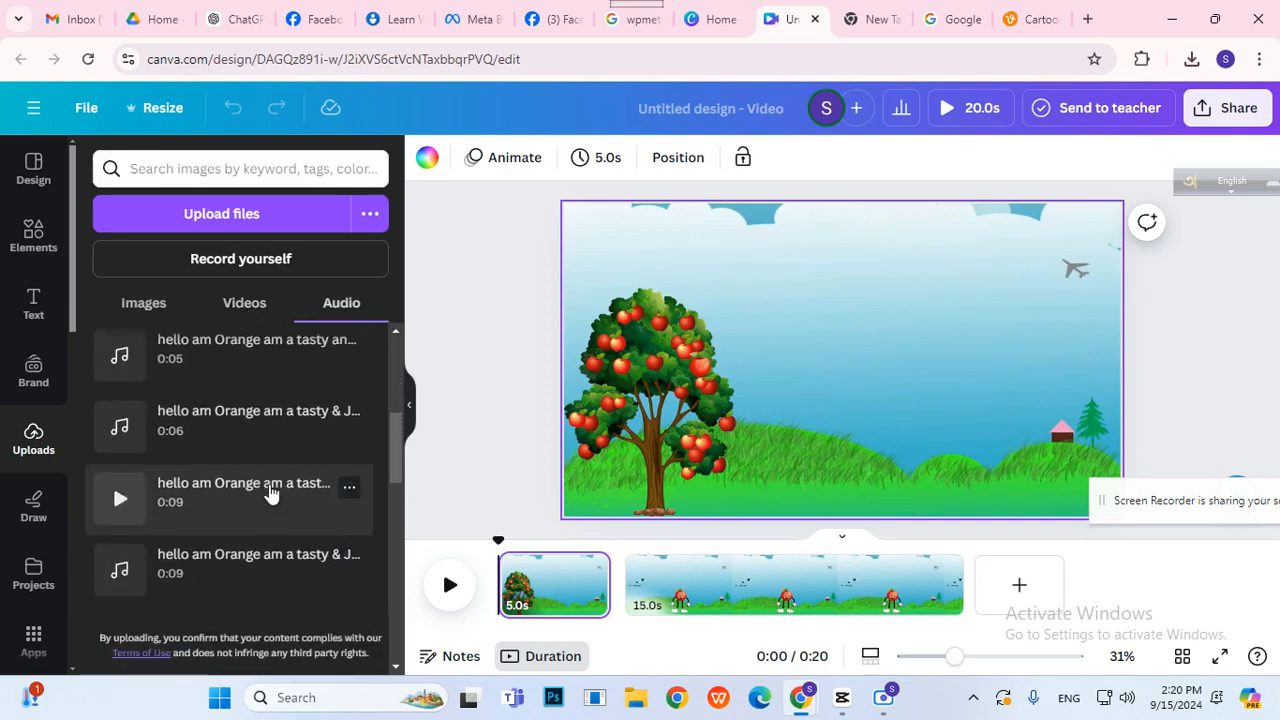
# - Listen to the uploaded voice clips, including two Orange clips, "Hi am Apple am very tasty.mp3" and "hello am apple am a tasty fruit"
pyautogui.click(118, 500)
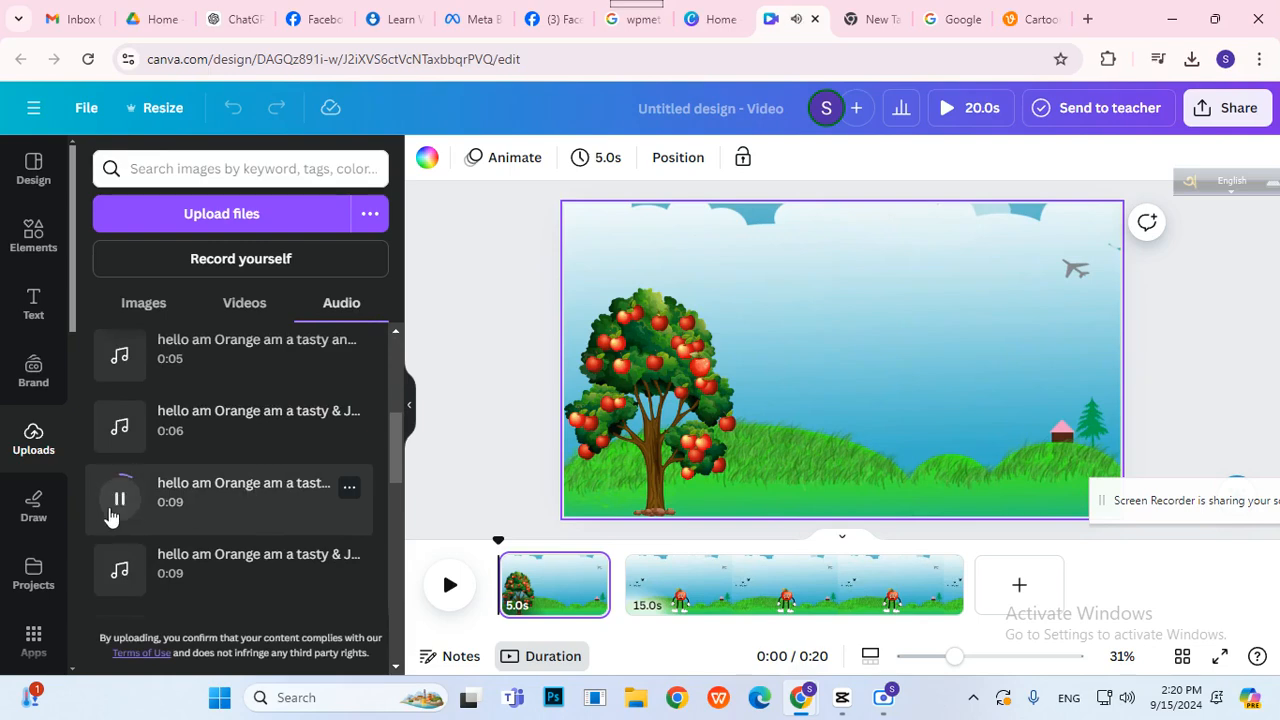
pyautogui.click(116, 508)
pyautogui.scroll(-3, 126, 497)
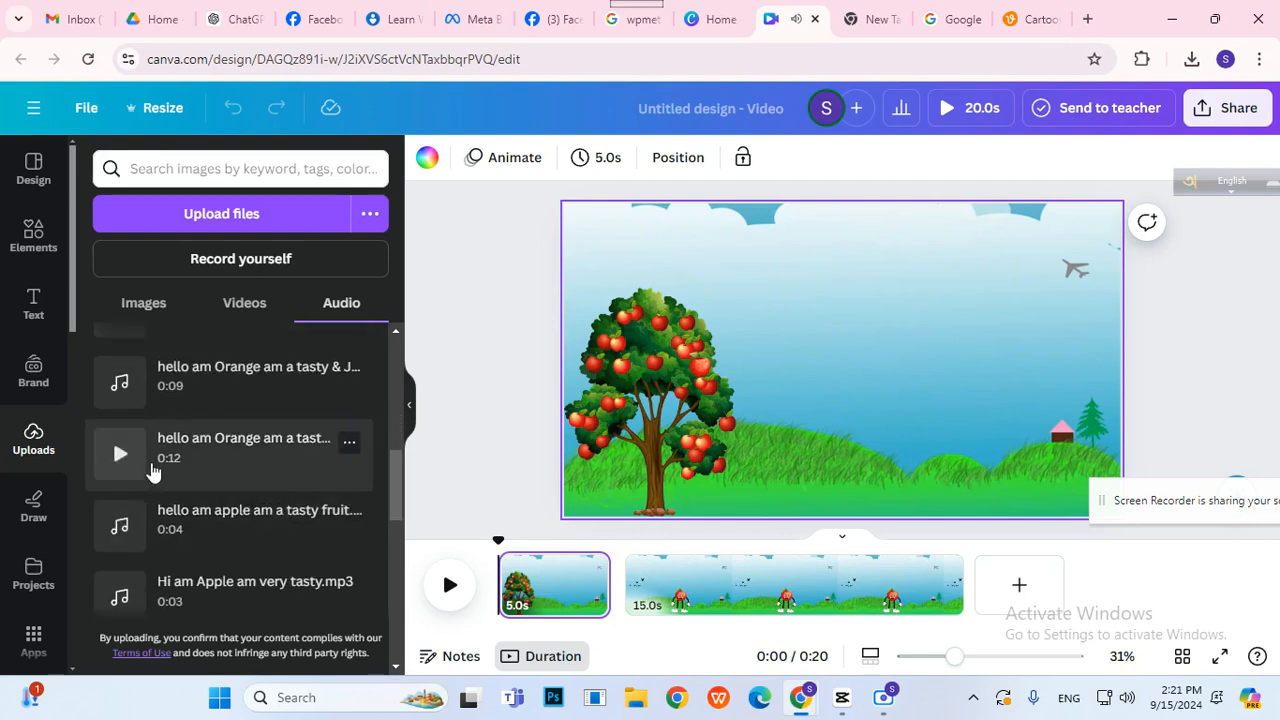
pyautogui.click(121, 457)
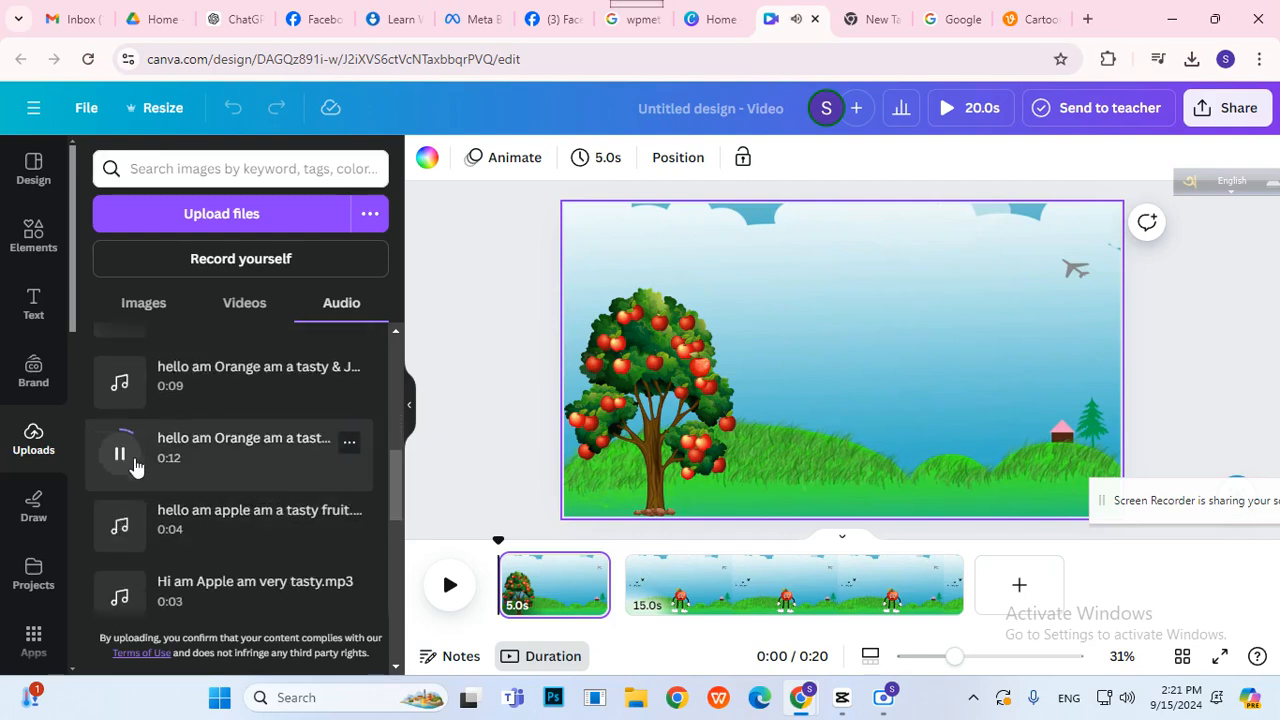
pyautogui.click(121, 456)
pyautogui.scroll(-3, 229, 516)
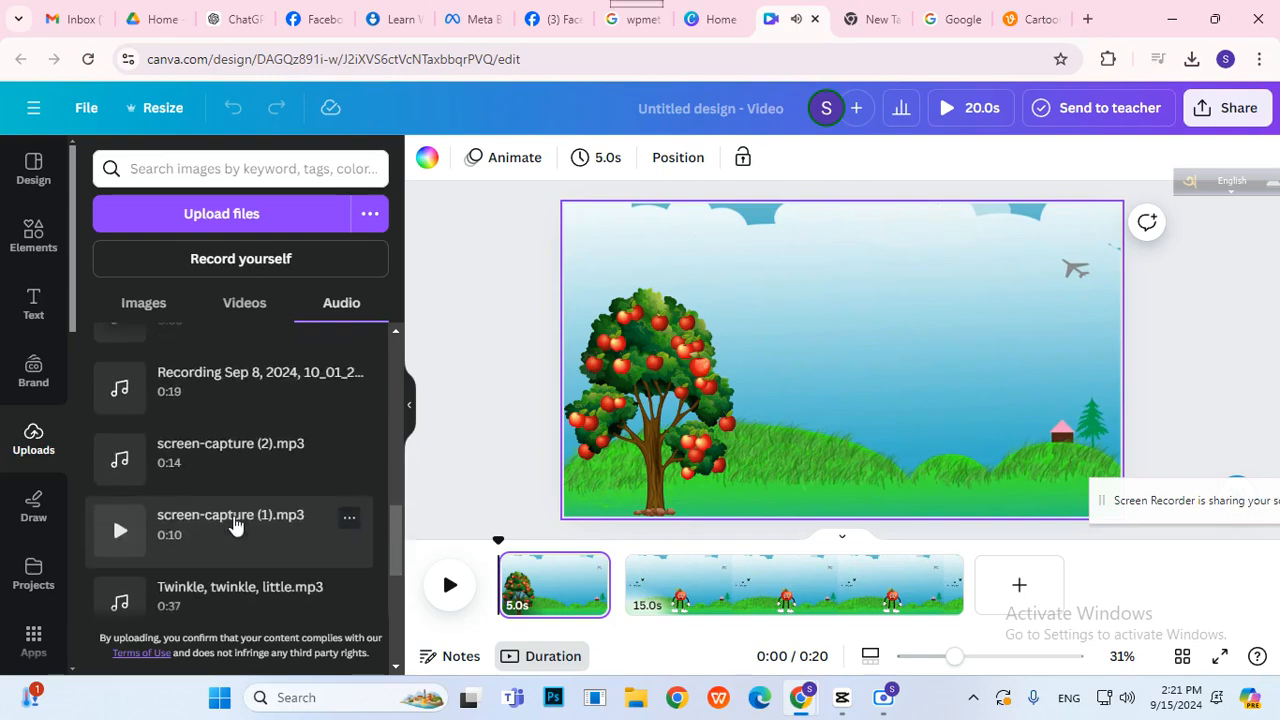
pyautogui.scroll(1, 186, 466)
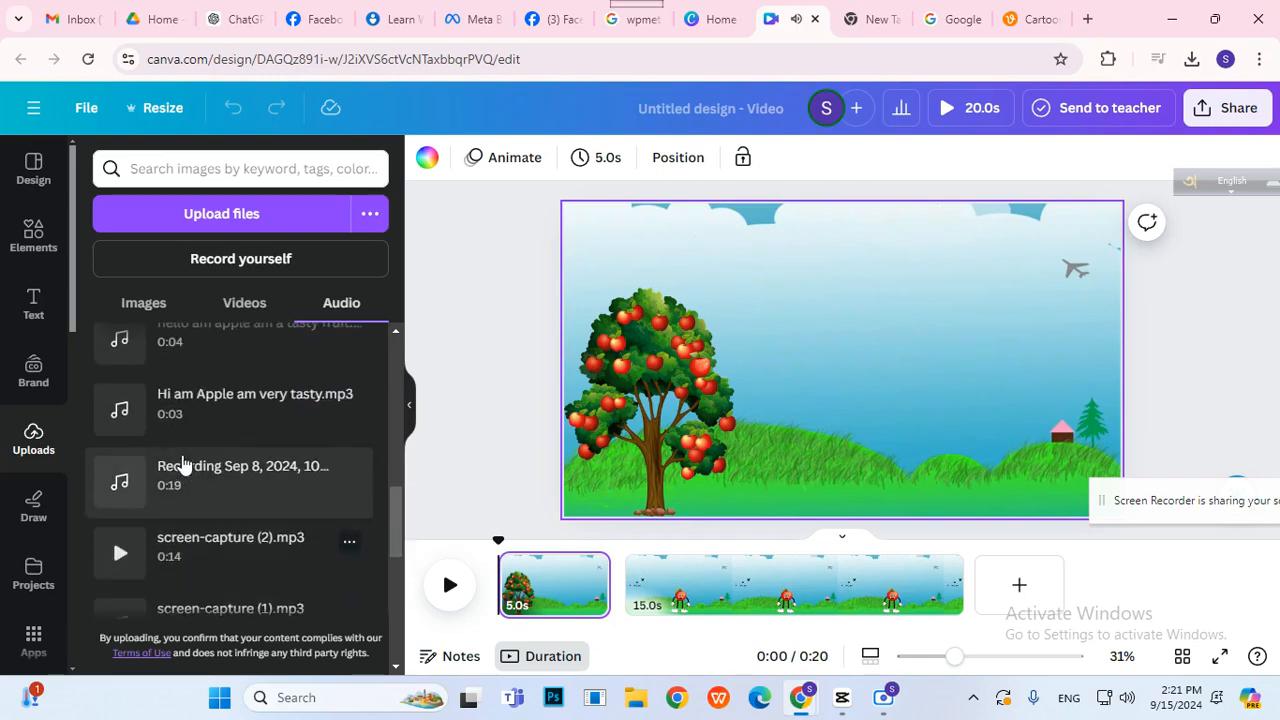
pyautogui.click(119, 413)
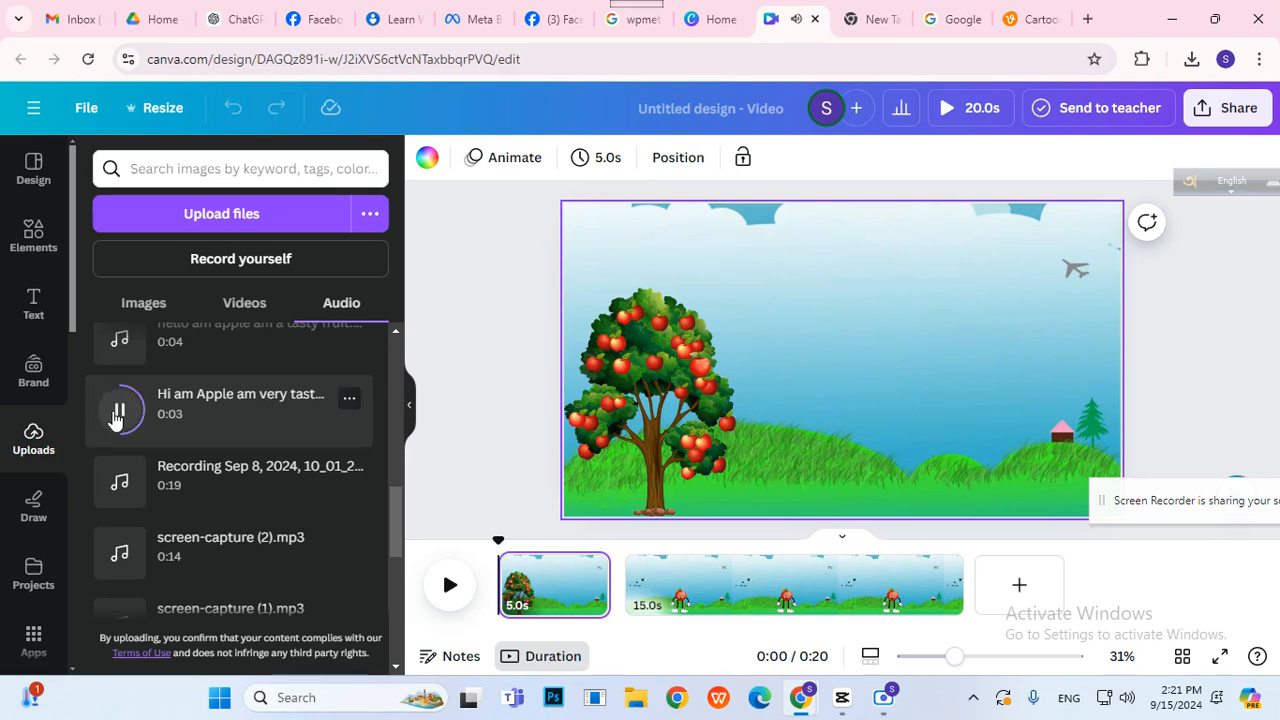
pyautogui.scroll(1, 117, 425)
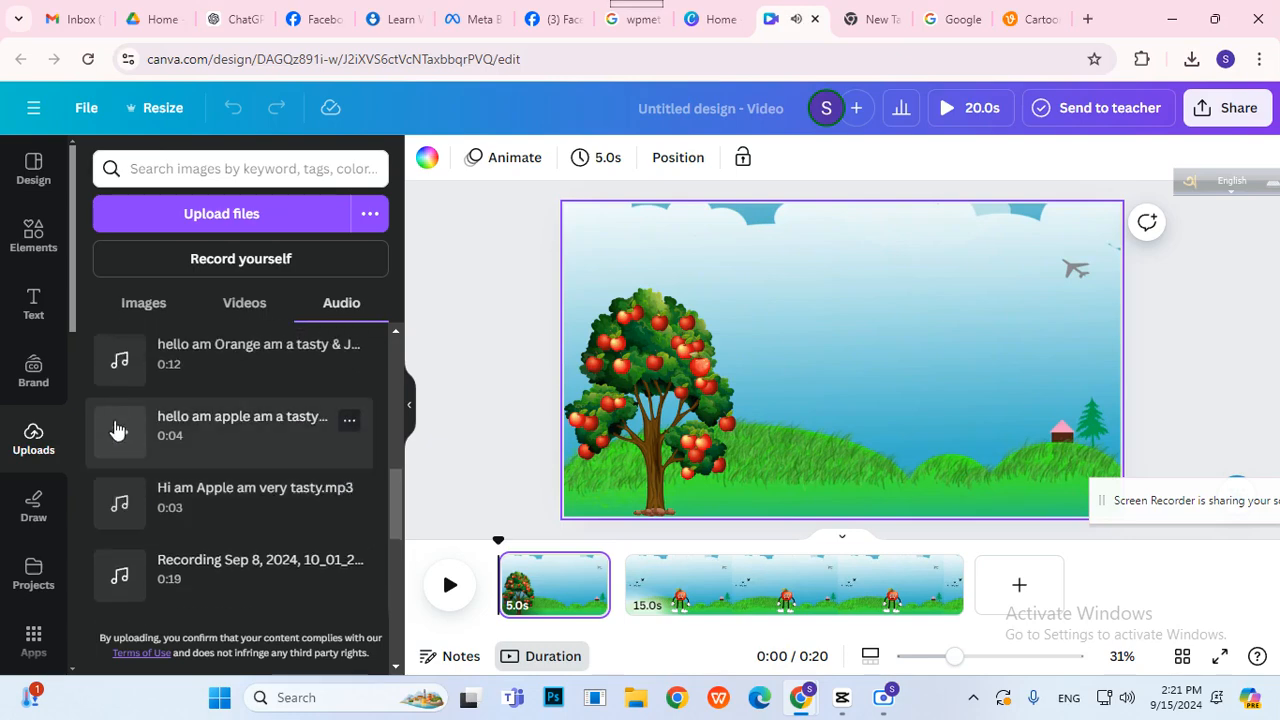
pyautogui.click(117, 430)
pyautogui.click(494, 468)
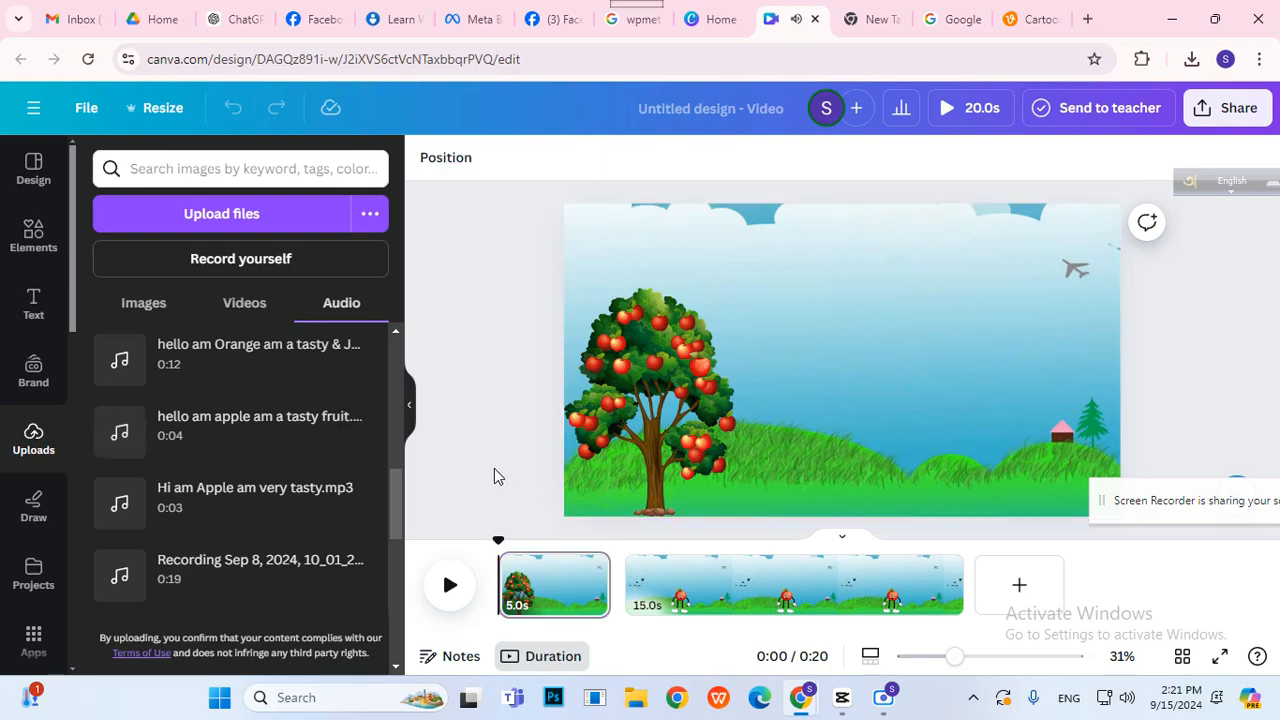
# - Listen to the uploaded clip "screen-capture (1).mp3" and add it to the timeline at the start of the first page
pyautogui.scroll(-2, 240, 565)
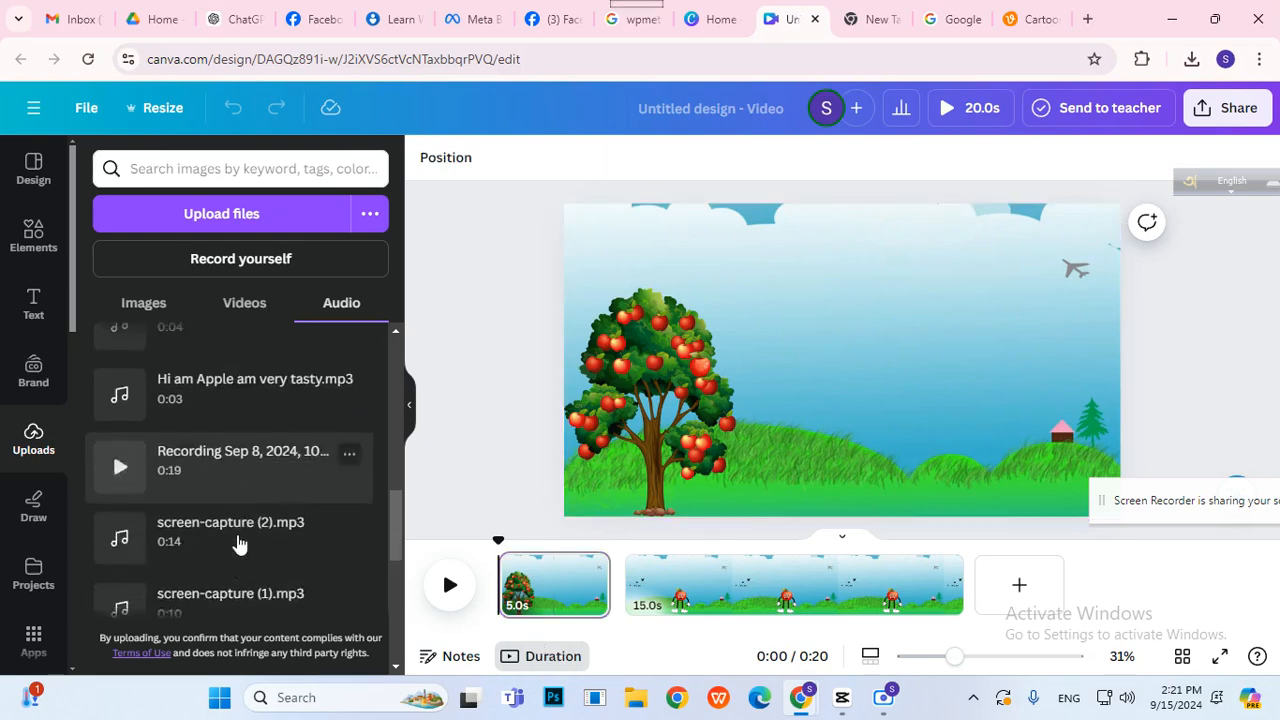
pyautogui.scroll(-1, 240, 543)
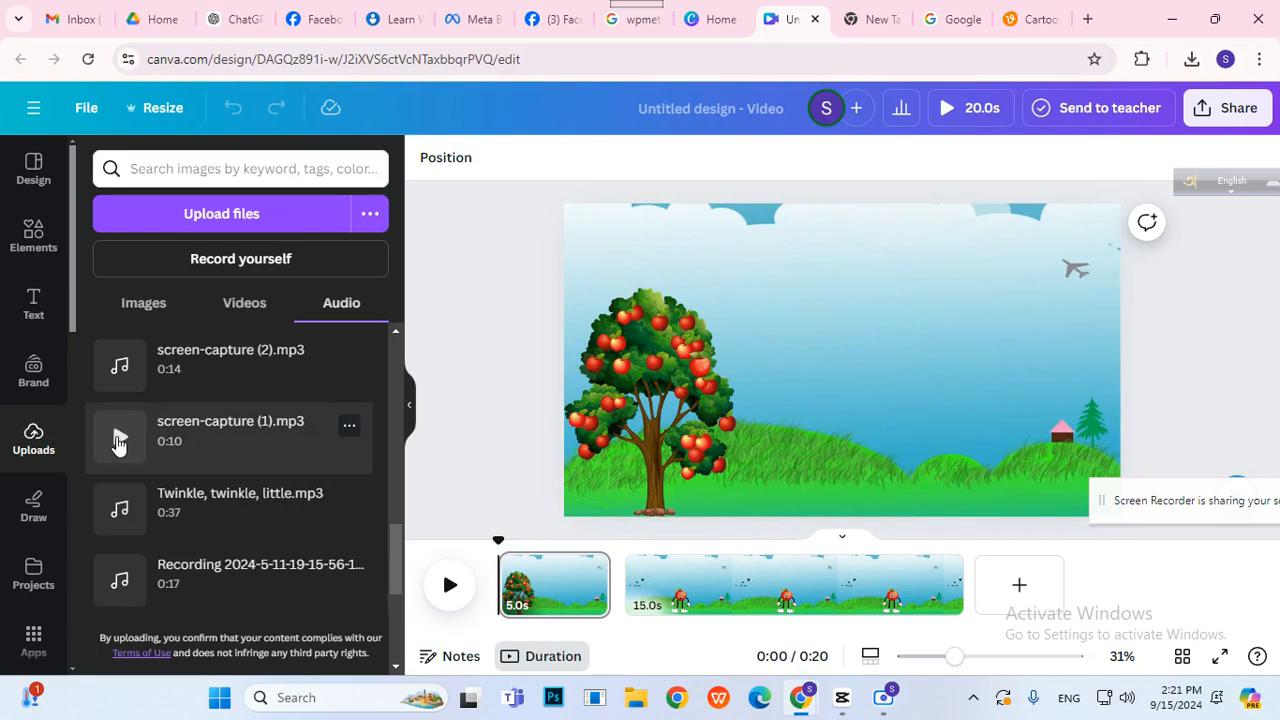
pyautogui.click(118, 441)
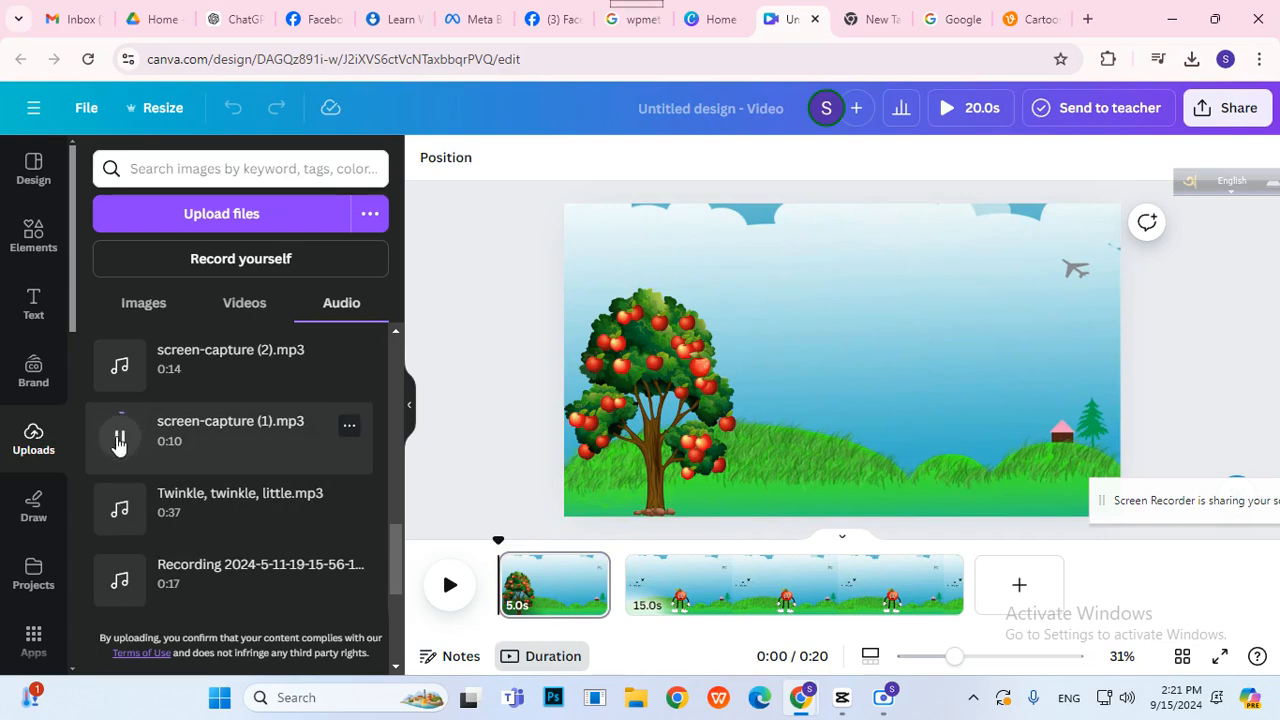
pyautogui.click(118, 443)
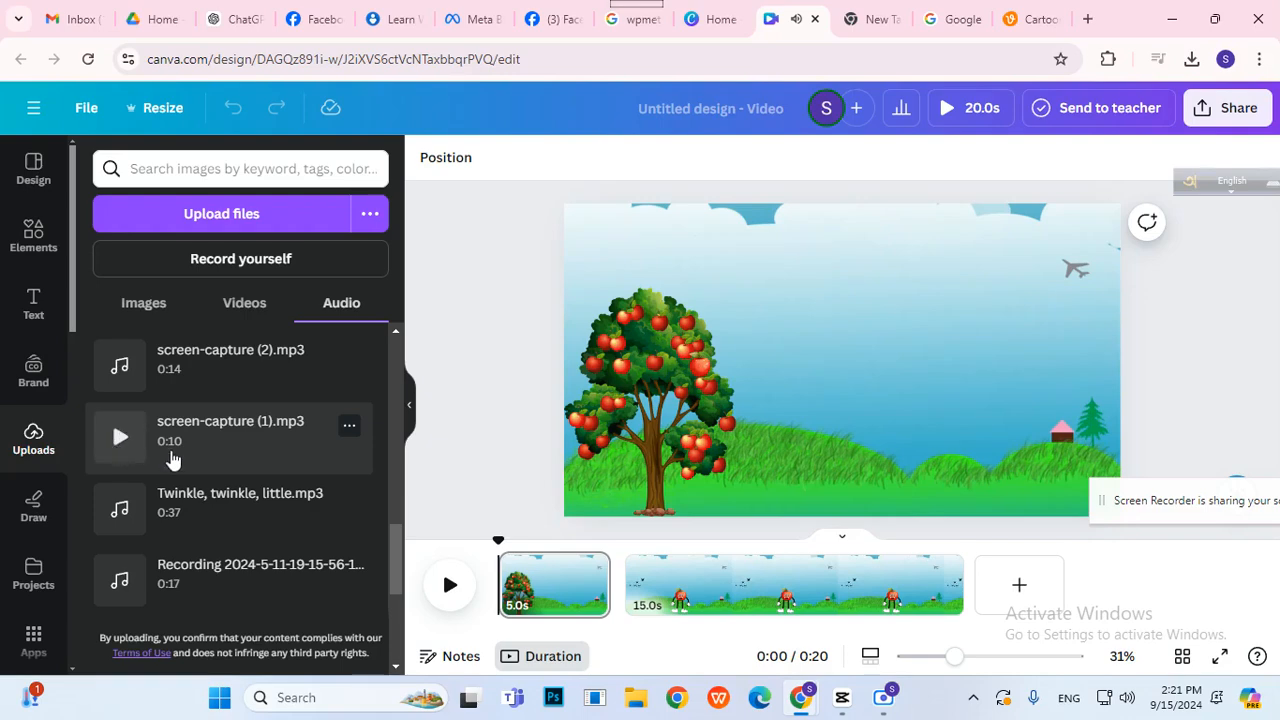
pyautogui.moveTo(217, 463); pyautogui.dragTo(502, 603)
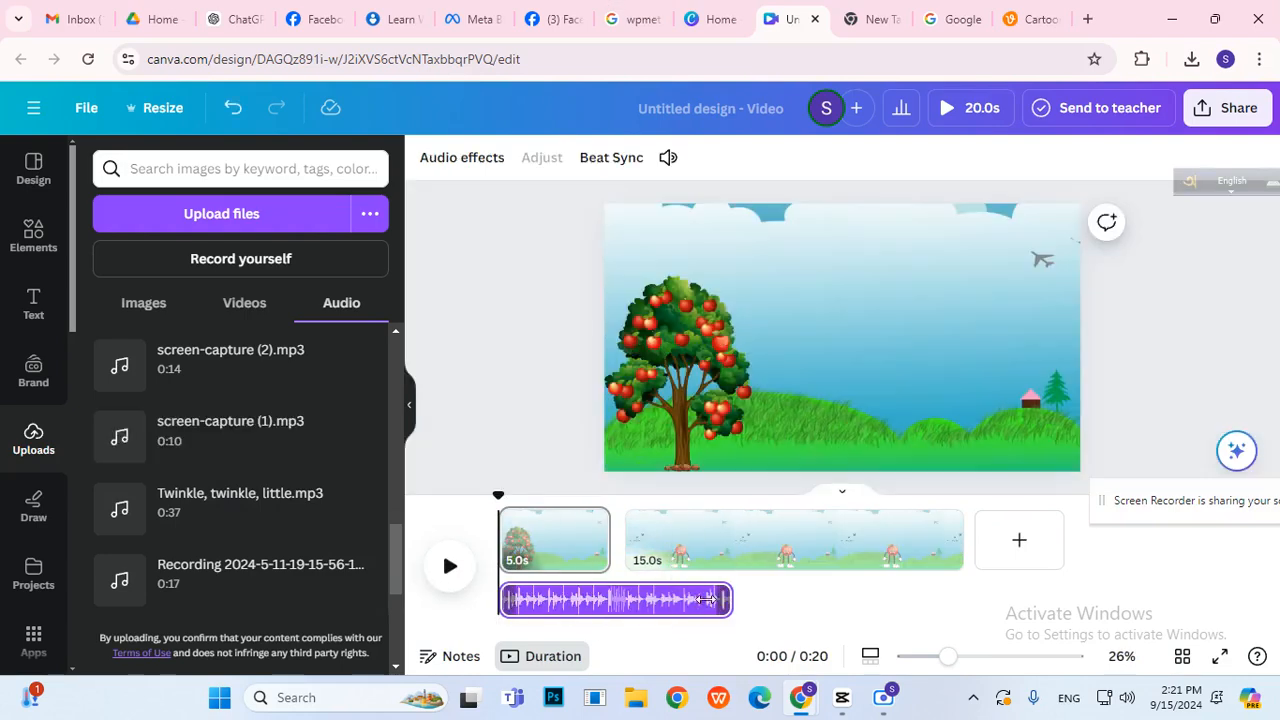
# - Shorten the first page to 2.8 seconds and trim its audio clip to about the same length
pyautogui.moveTo(706, 599); pyautogui.dragTo(609, 599)
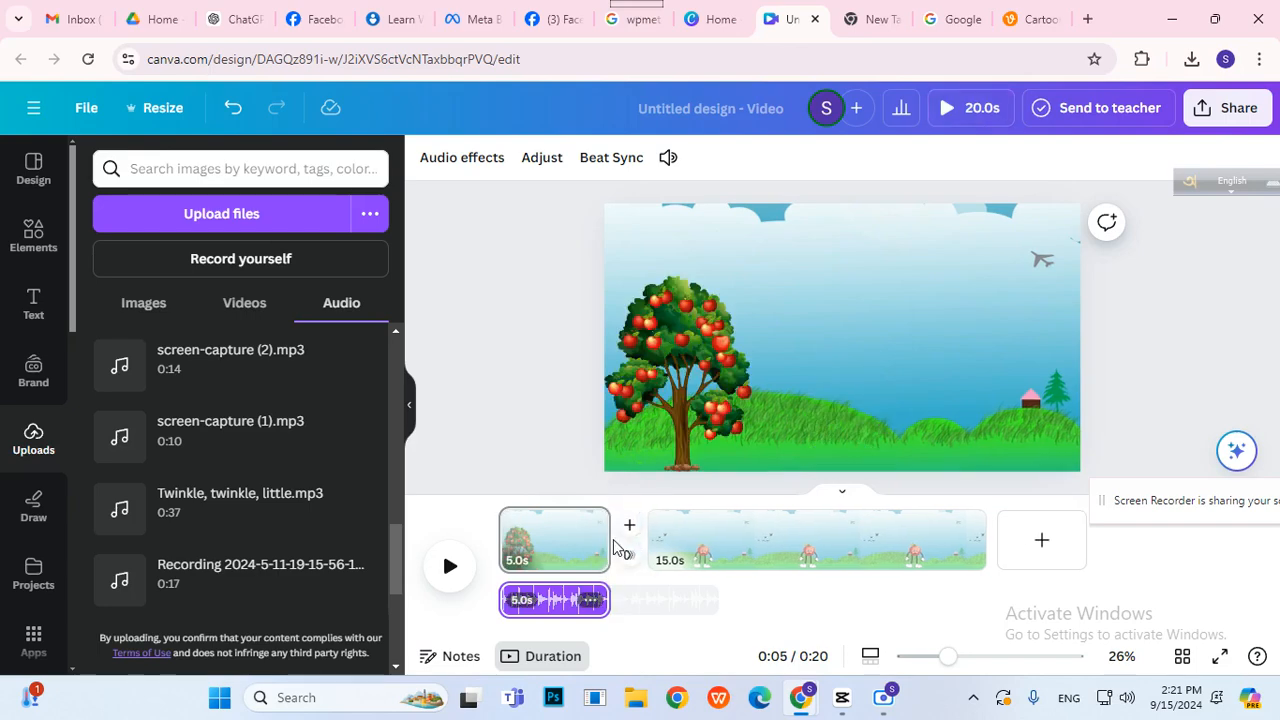
pyautogui.moveTo(609, 540); pyautogui.dragTo(549, 541)
pyautogui.click(577, 598)
pyautogui.moveTo(577, 597); pyautogui.dragTo(553, 594)
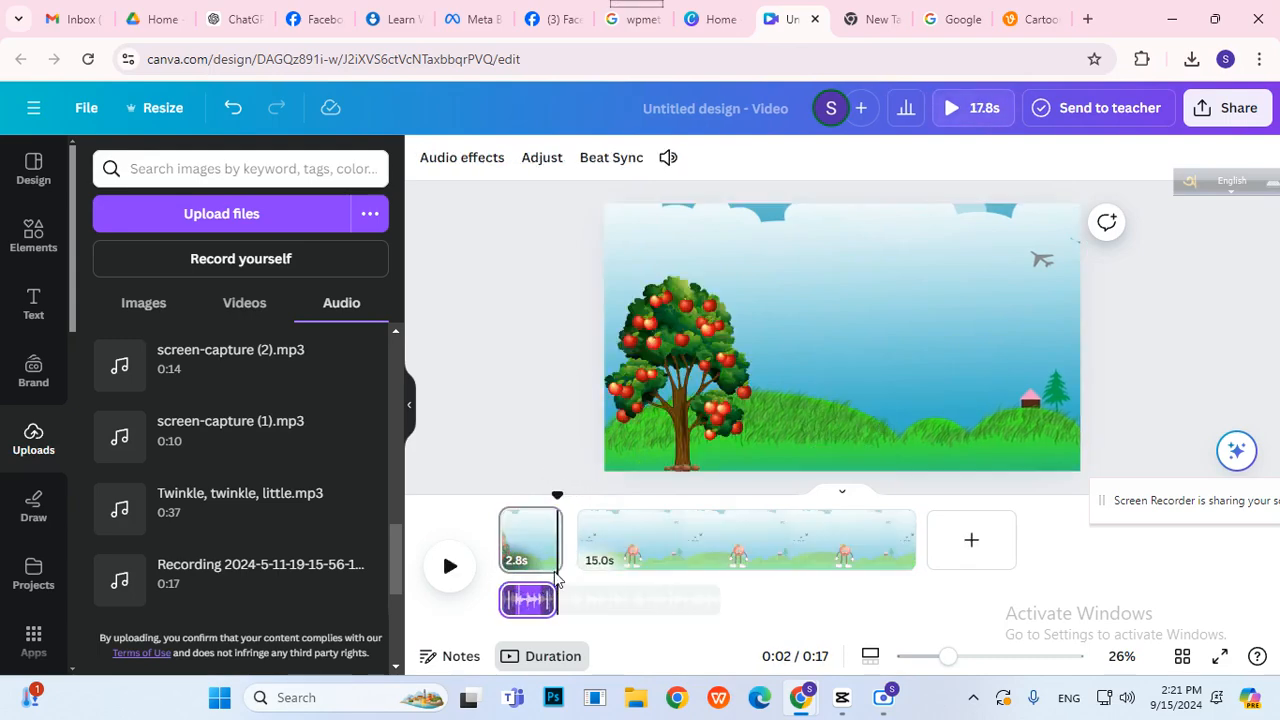
# - Preview the video from the beginning to check the first page with its trimmed audio, and close the preview
pyautogui.click(504, 463)
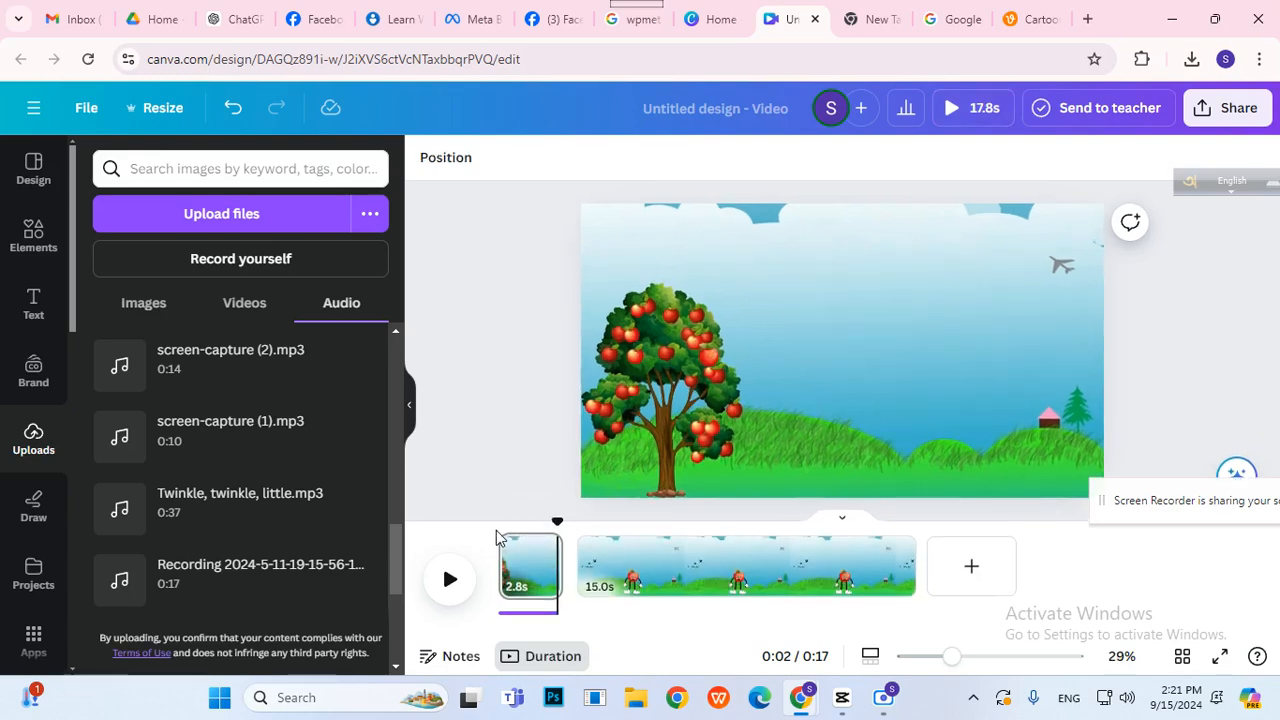
pyautogui.click(497, 528)
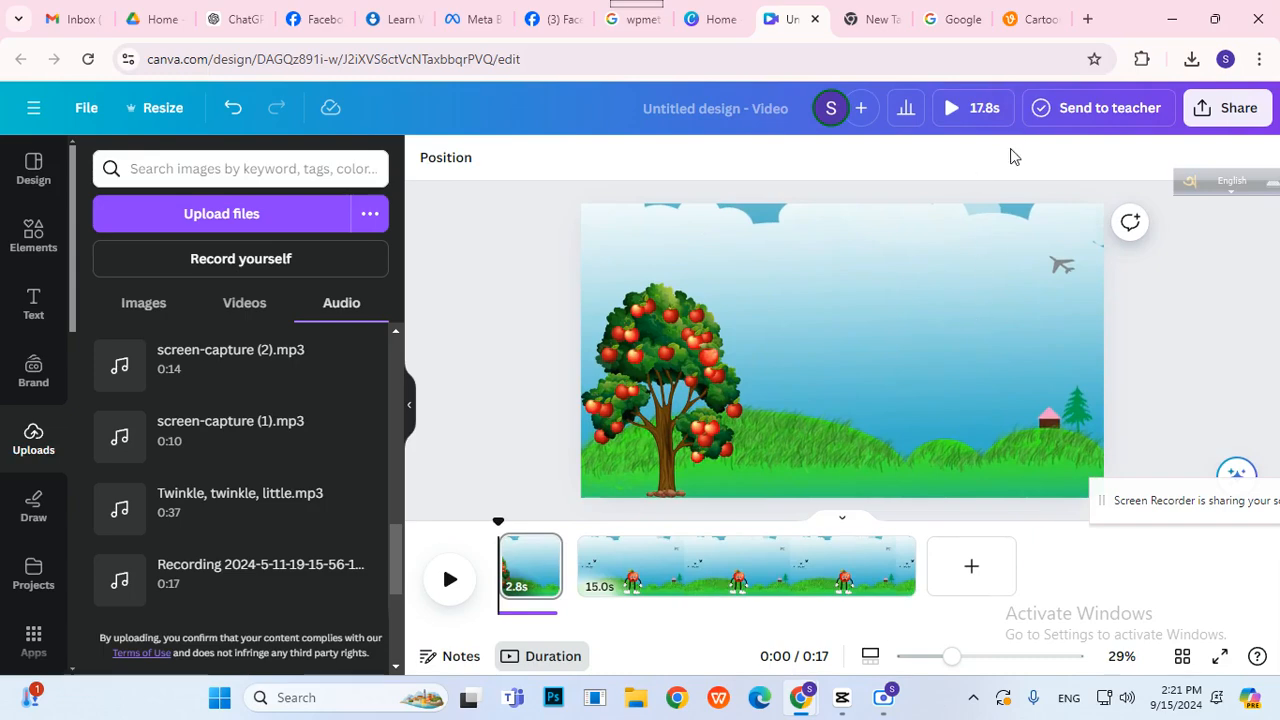
pyautogui.click(975, 110)
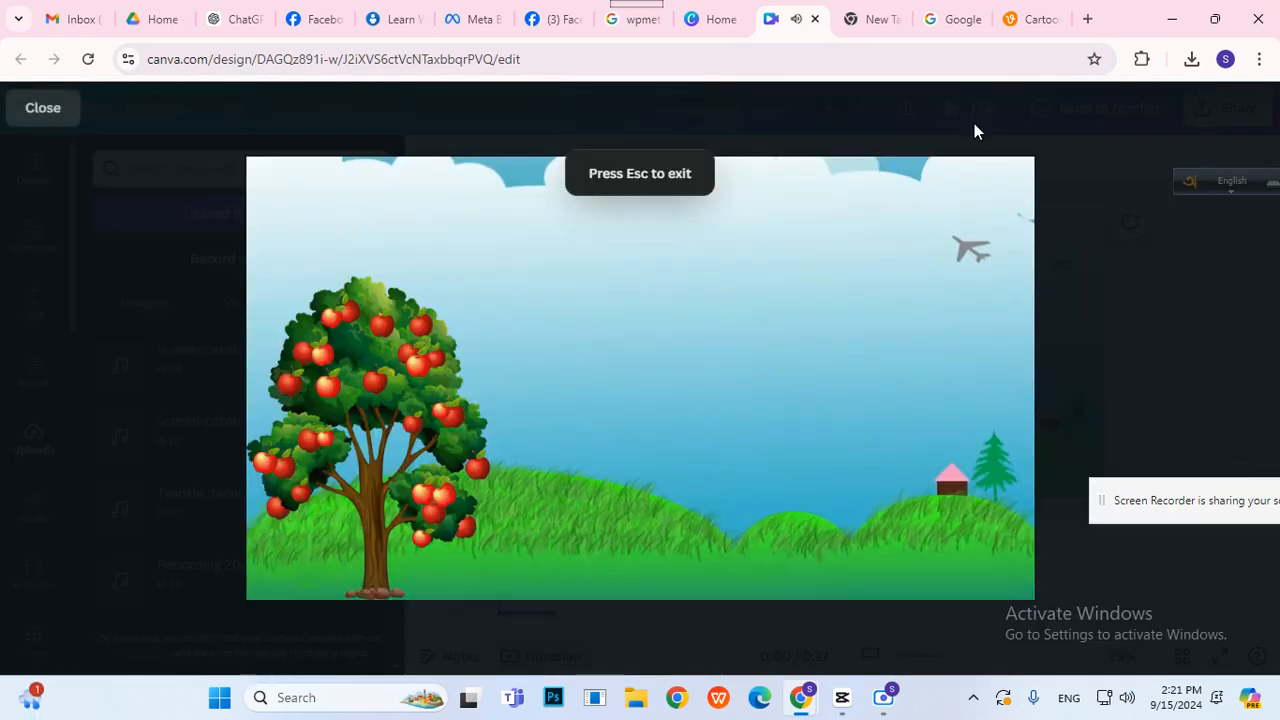
pyautogui.click(1143, 368)
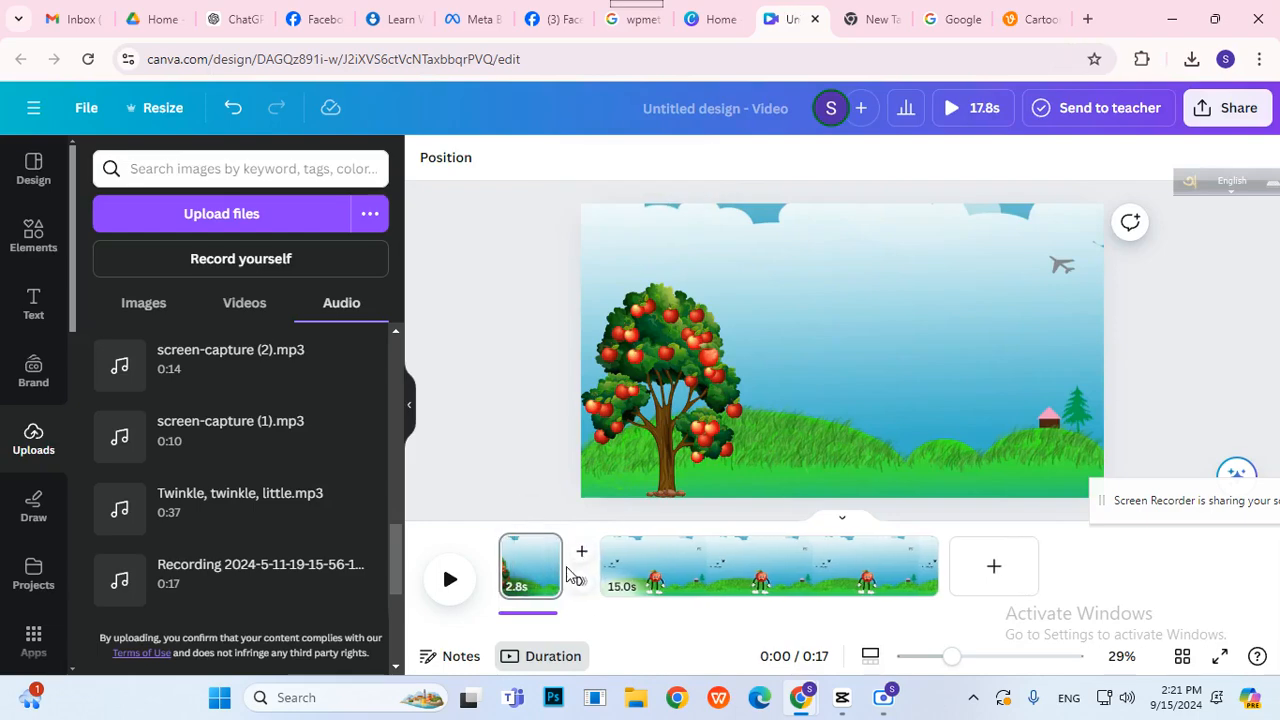
# - Add a Circle Wipe transition lasting 1.4 seconds between the first and second pages, and play it back
pyautogui.click(580, 585)
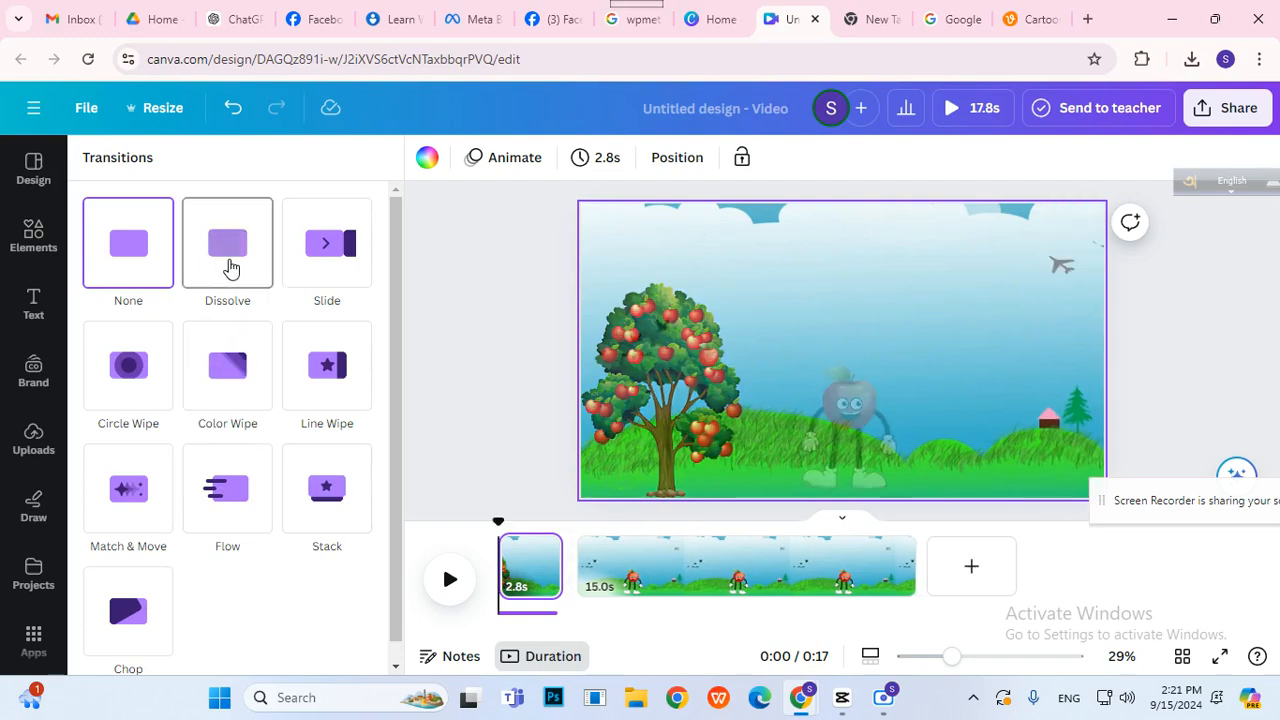
pyautogui.click(148, 380)
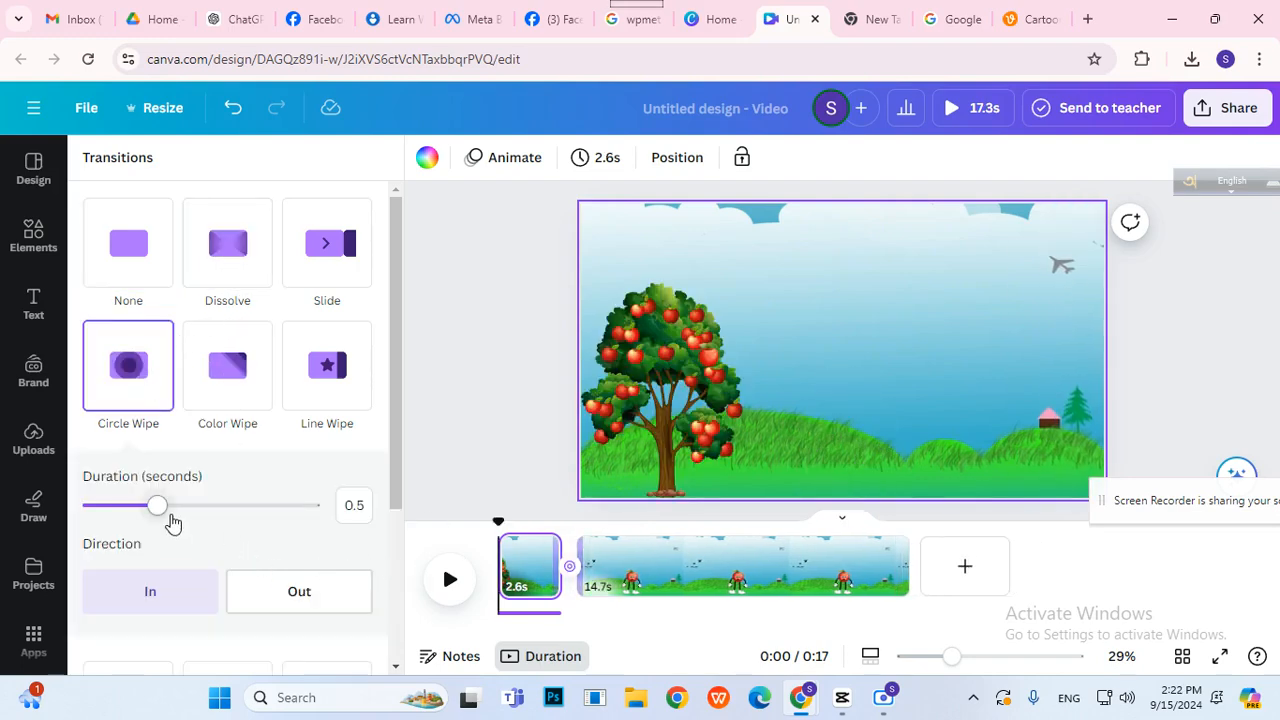
pyautogui.moveTo(173, 521); pyautogui.dragTo(328, 526)
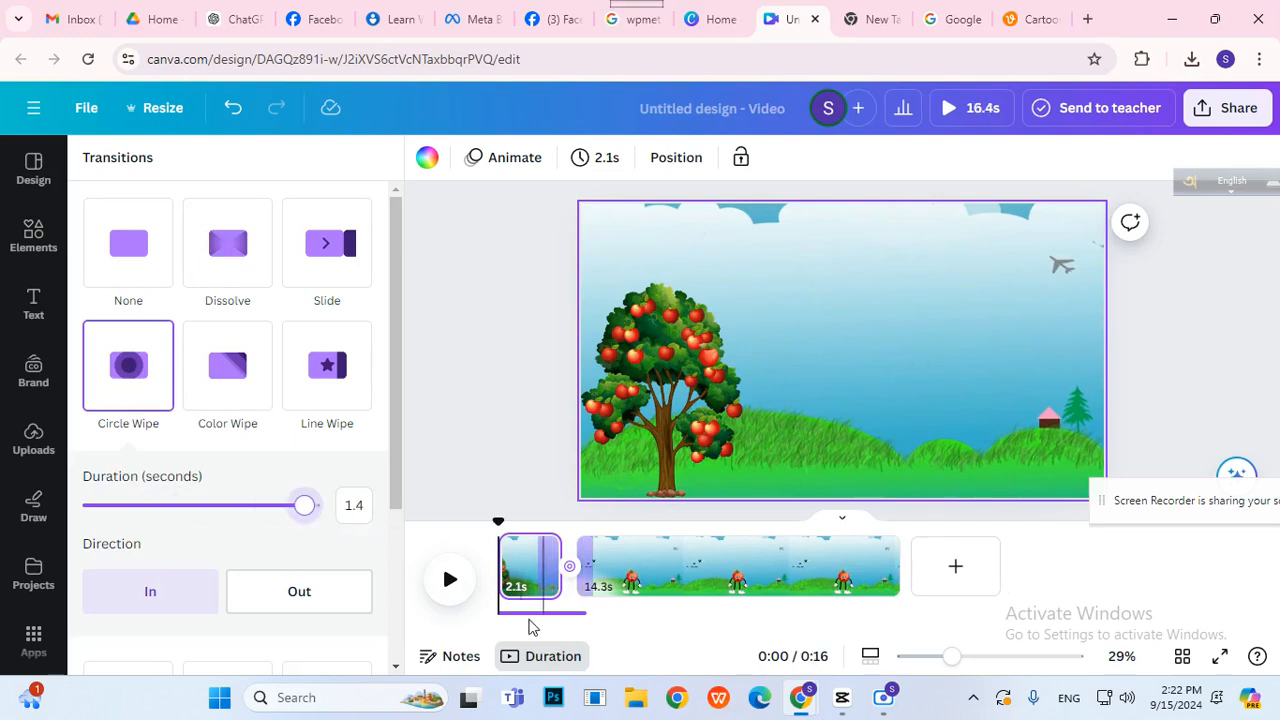
pyautogui.click(465, 595)
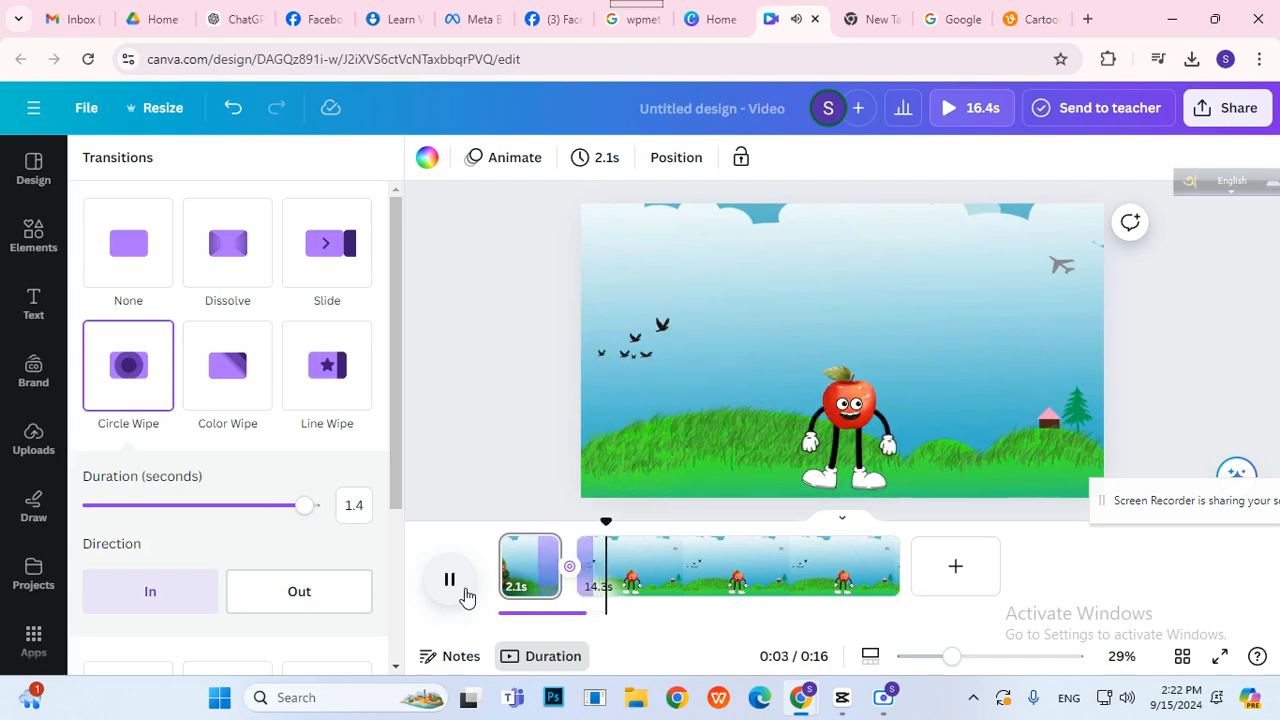
pyautogui.click(463, 590)
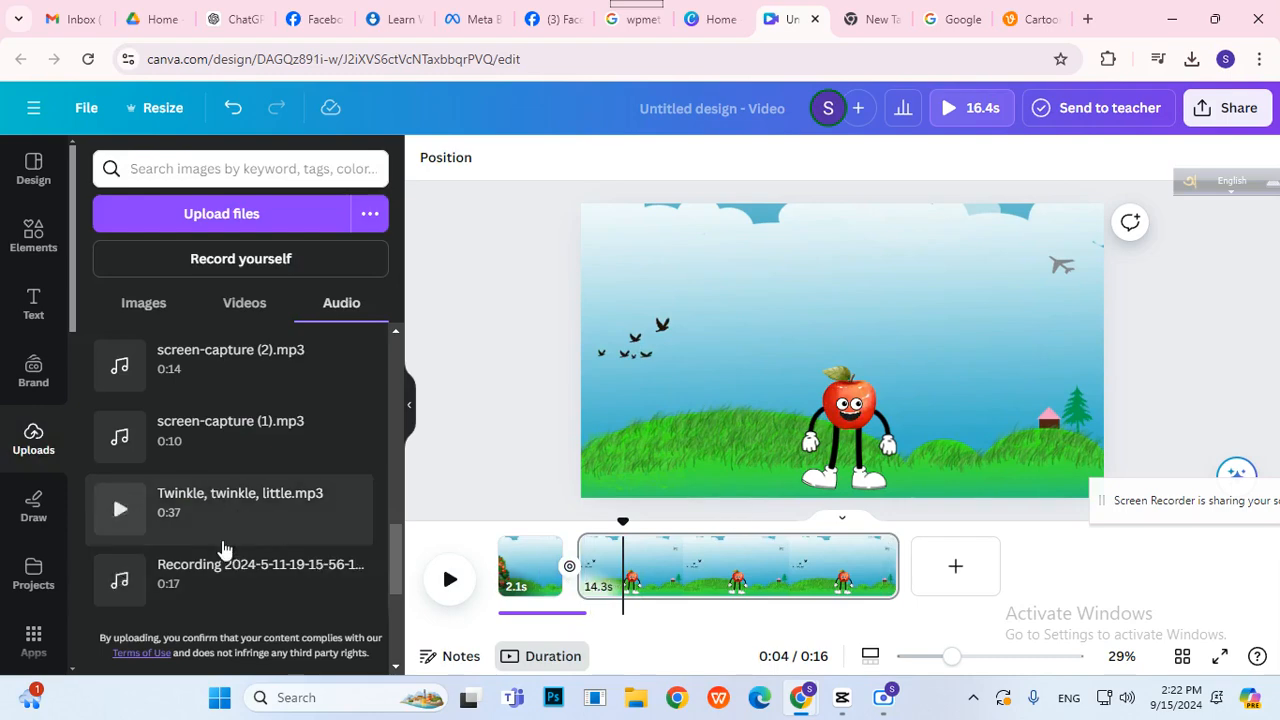
# - Search the apps for "Text to Speech" and open the Text to Audio app
pyautogui.scroll(3, 223, 548)
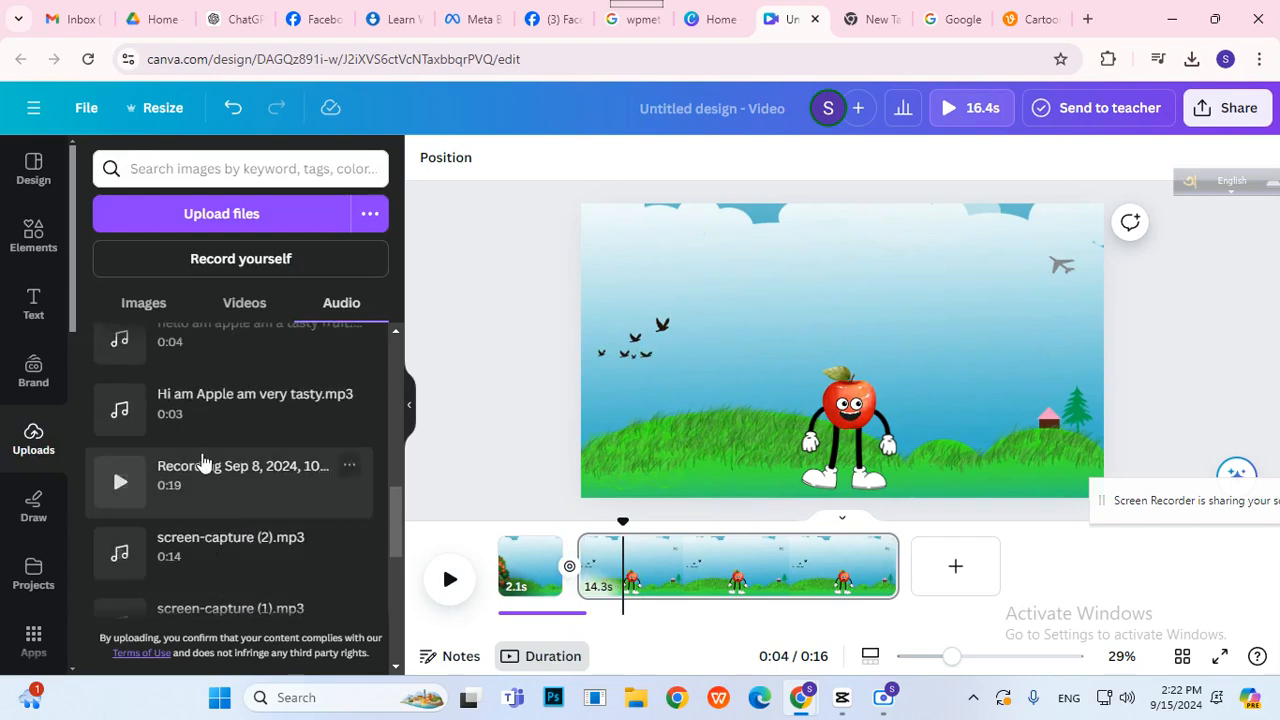
pyautogui.scroll(-5, 24, 580)
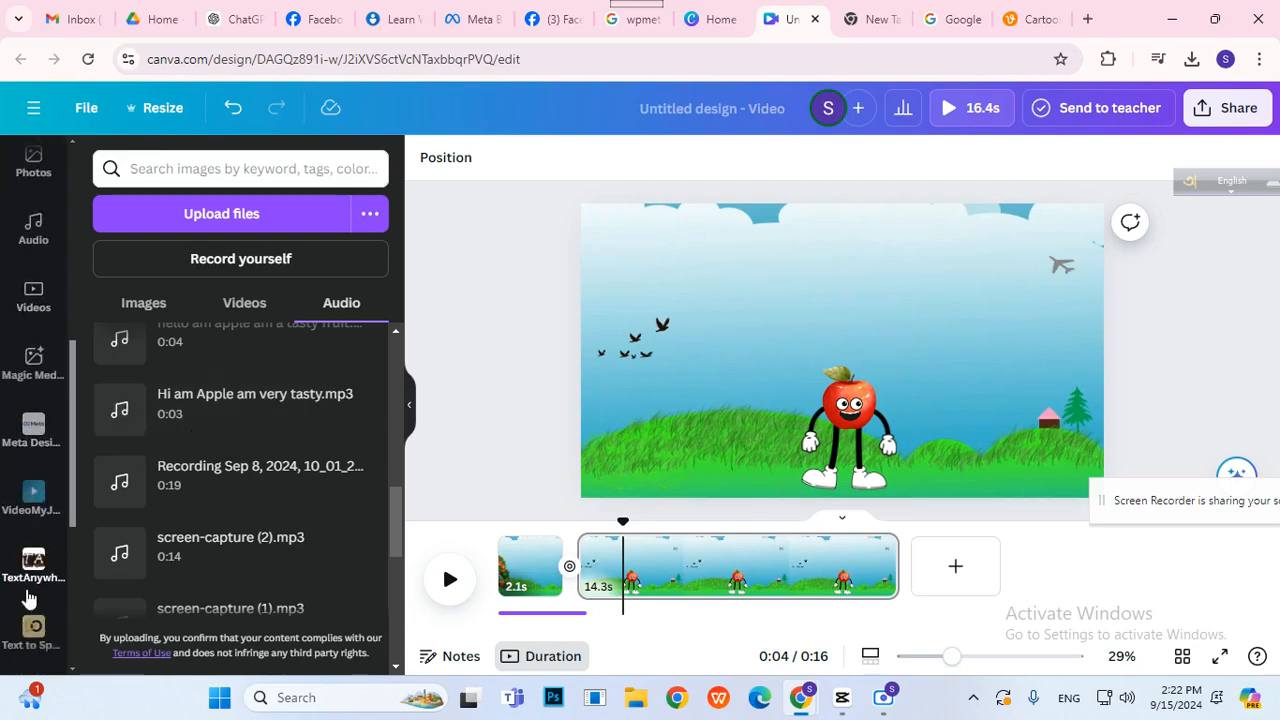
pyautogui.scroll(4, 42, 440)
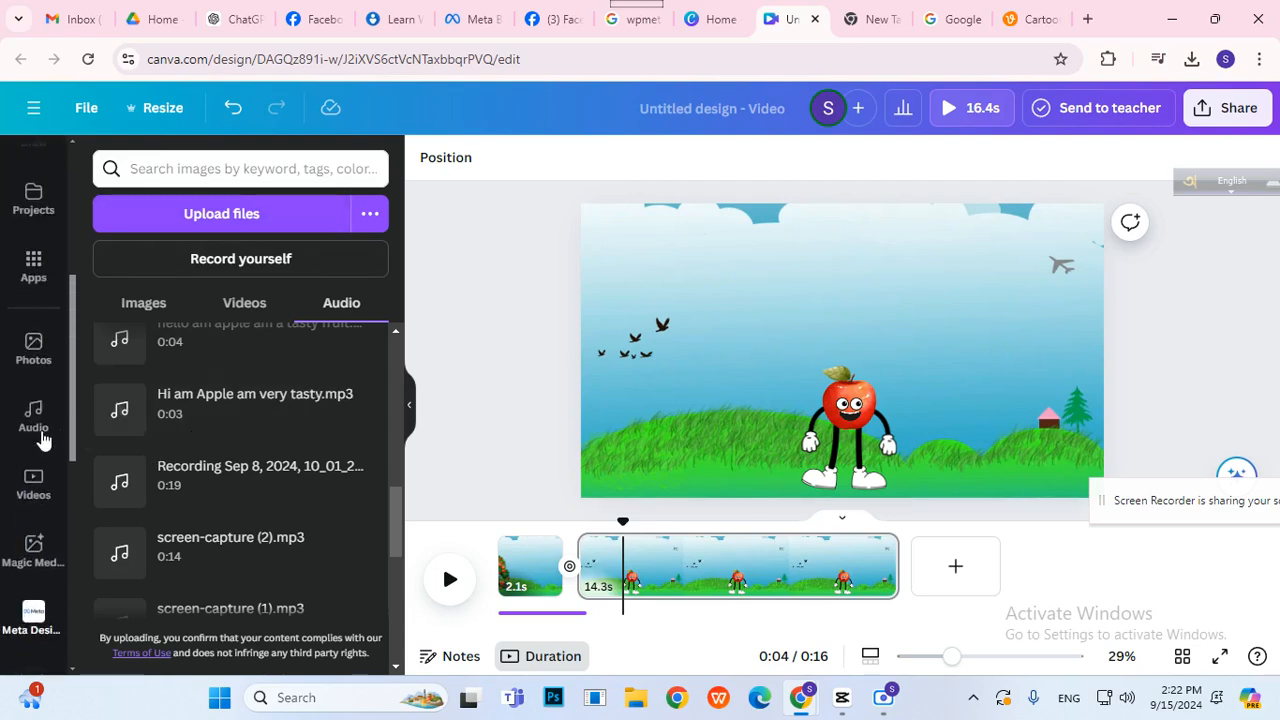
pyautogui.click(33, 266)
pyautogui.click(201, 172)
pyautogui.write('text')
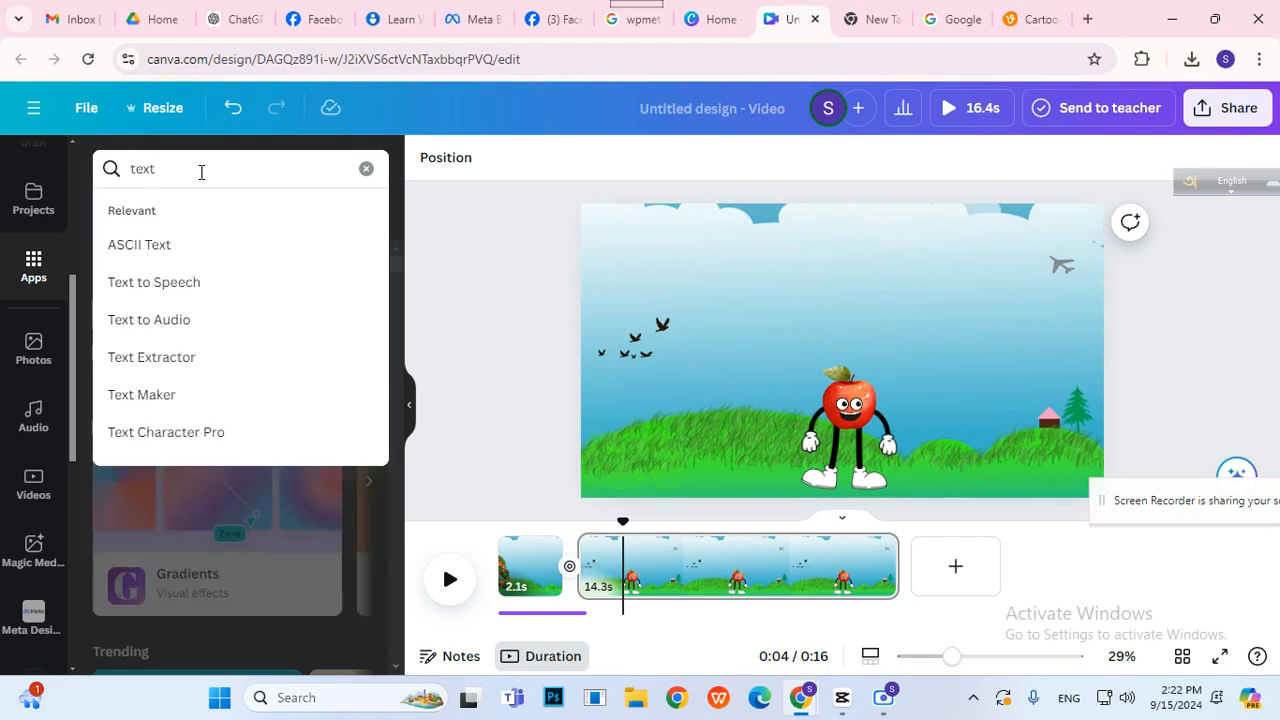
pyautogui.click(155, 283)
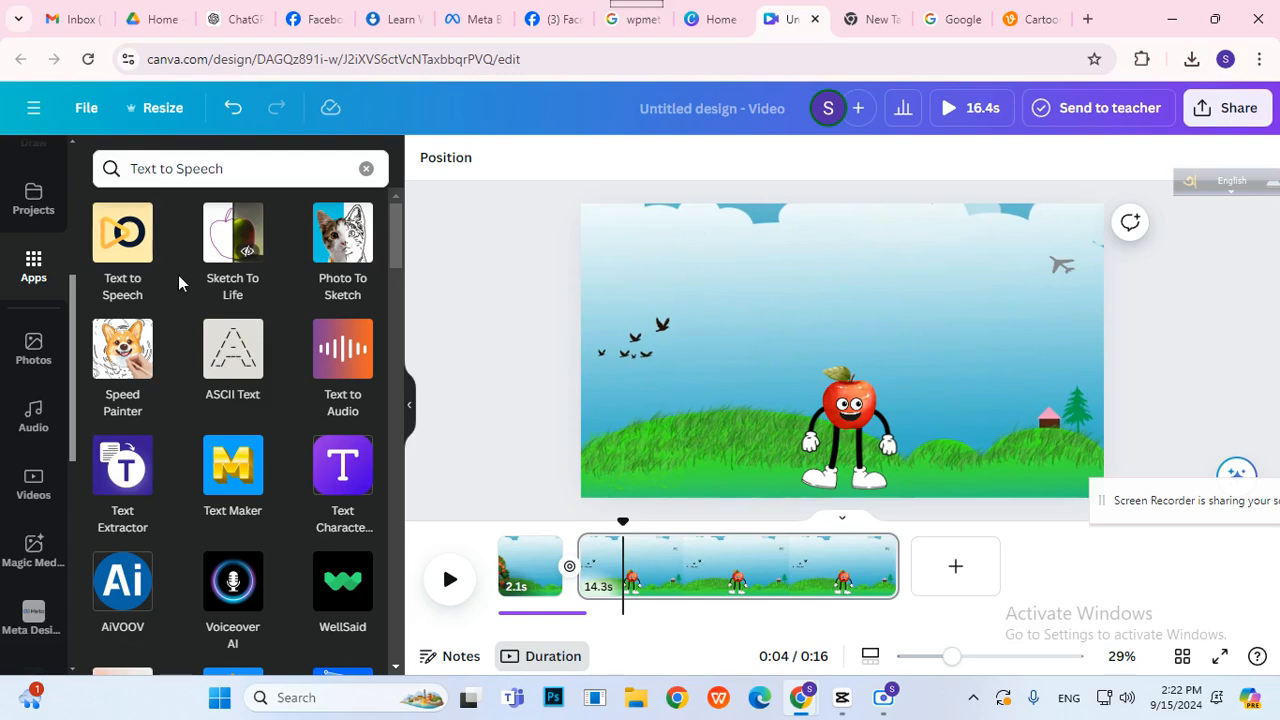
pyautogui.click(350, 383)
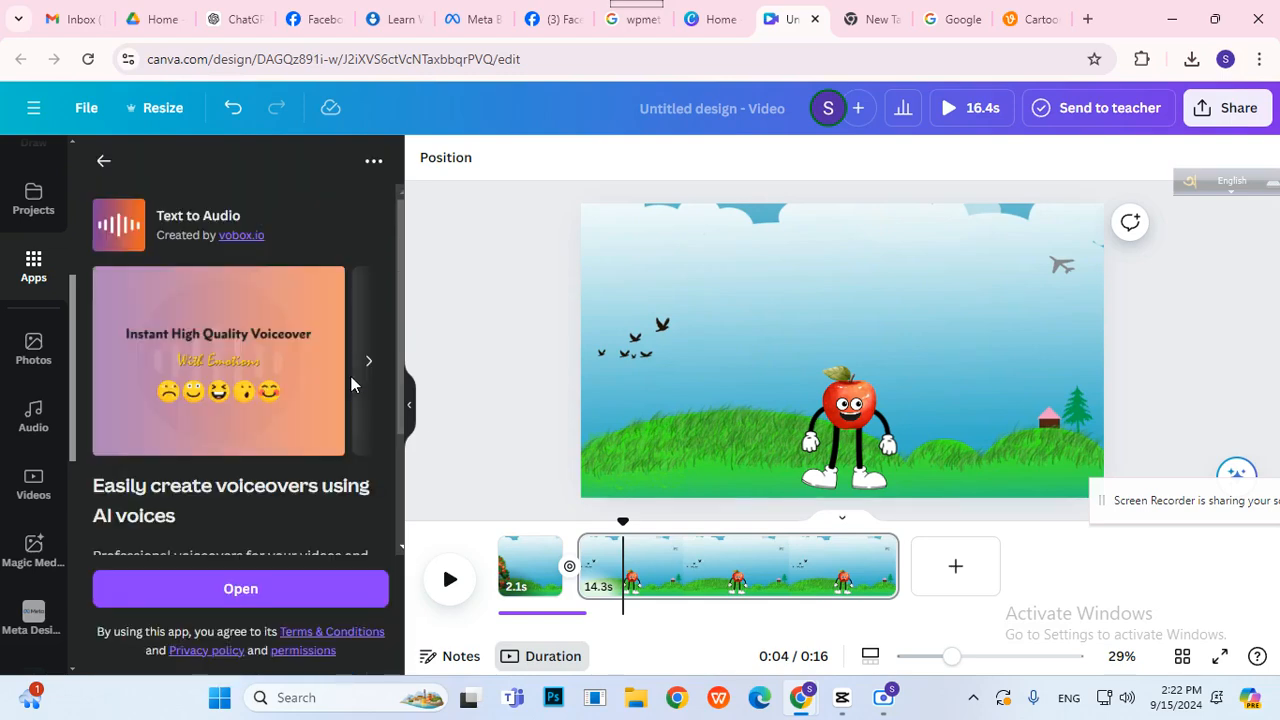
pyautogui.click(320, 591)
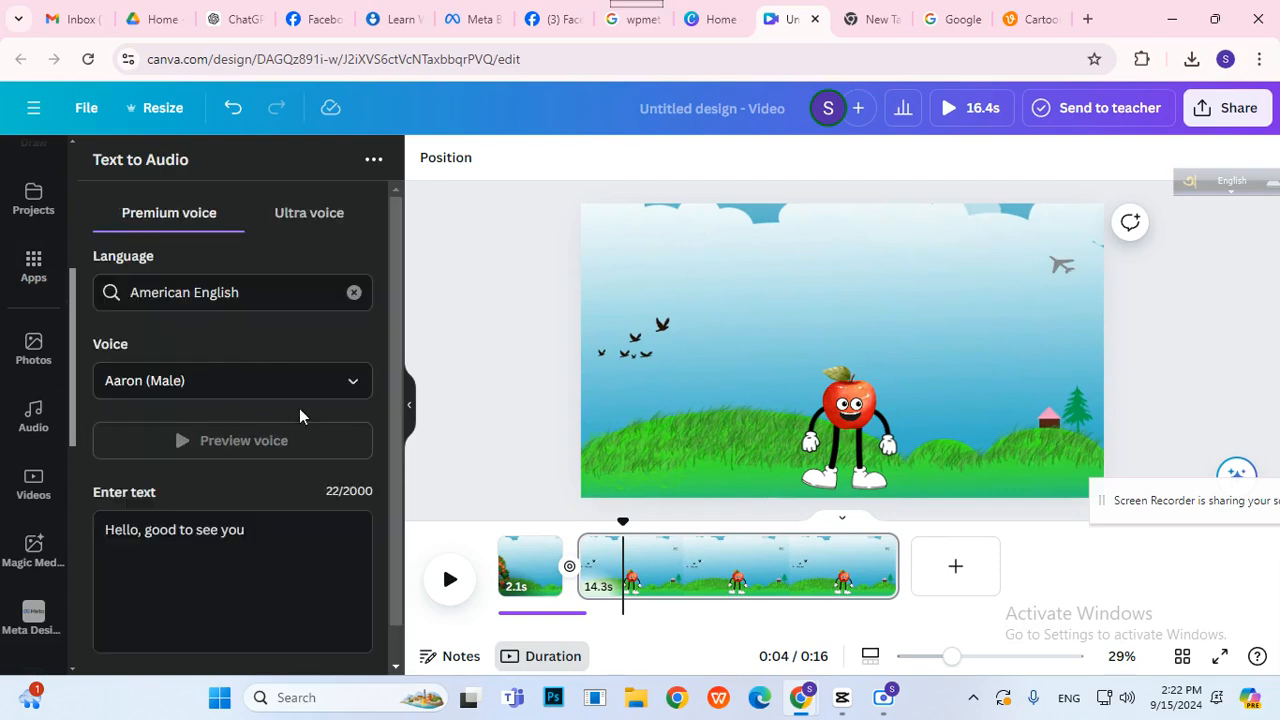
# - Replace the sample voiceover text with "Hi Am apple" and "Am a tasty fruit" on two lines
pyautogui.scroll(-1, 195, 420)
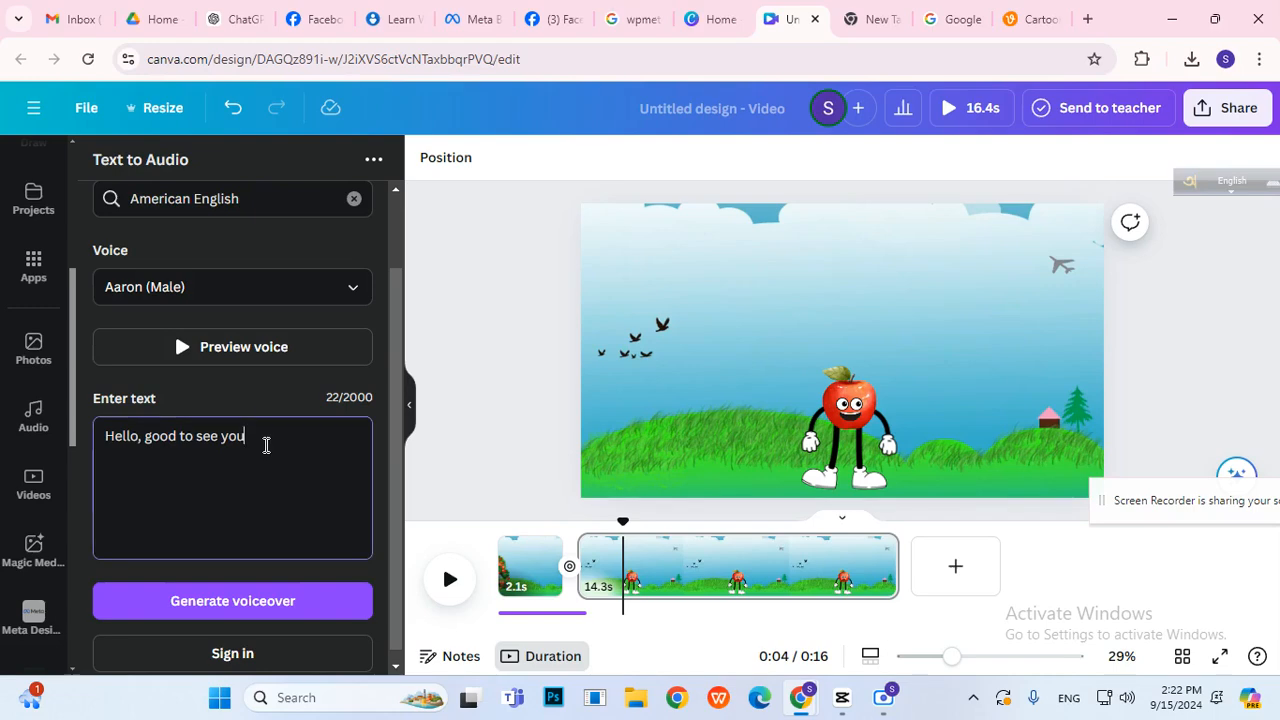
pyautogui.tripleClick(266, 443)
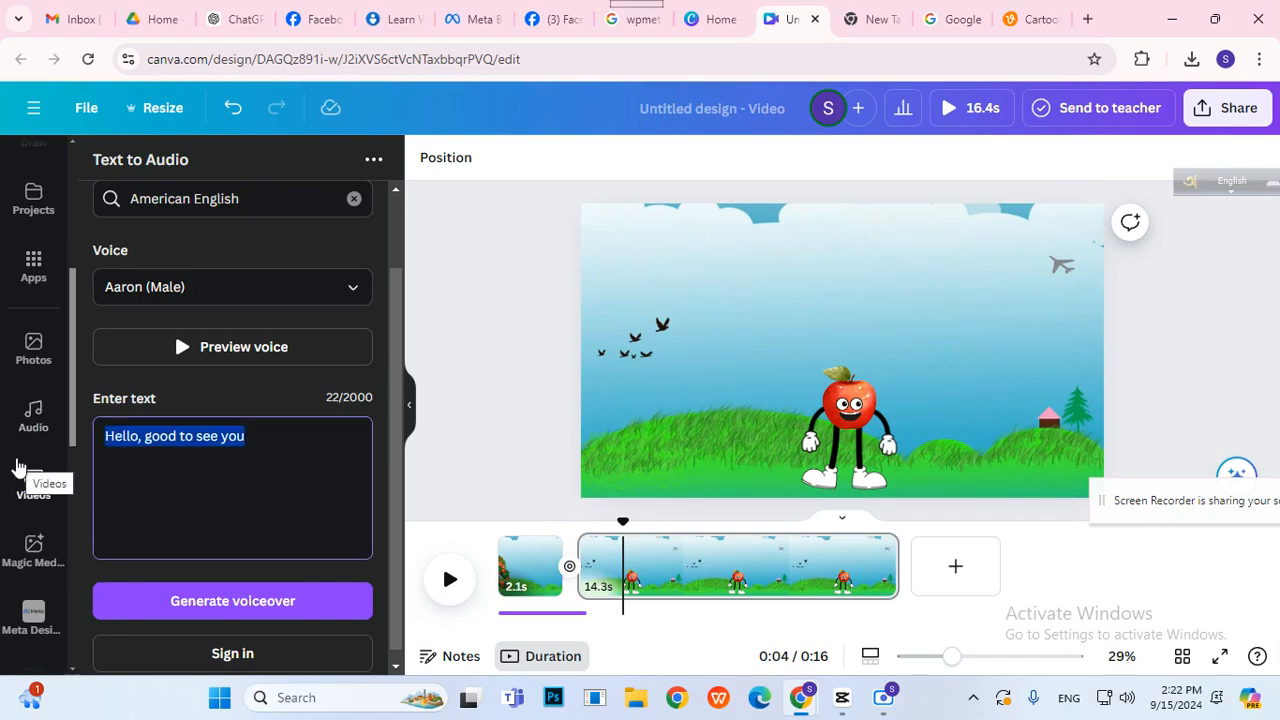
pyautogui.write('Hi ')
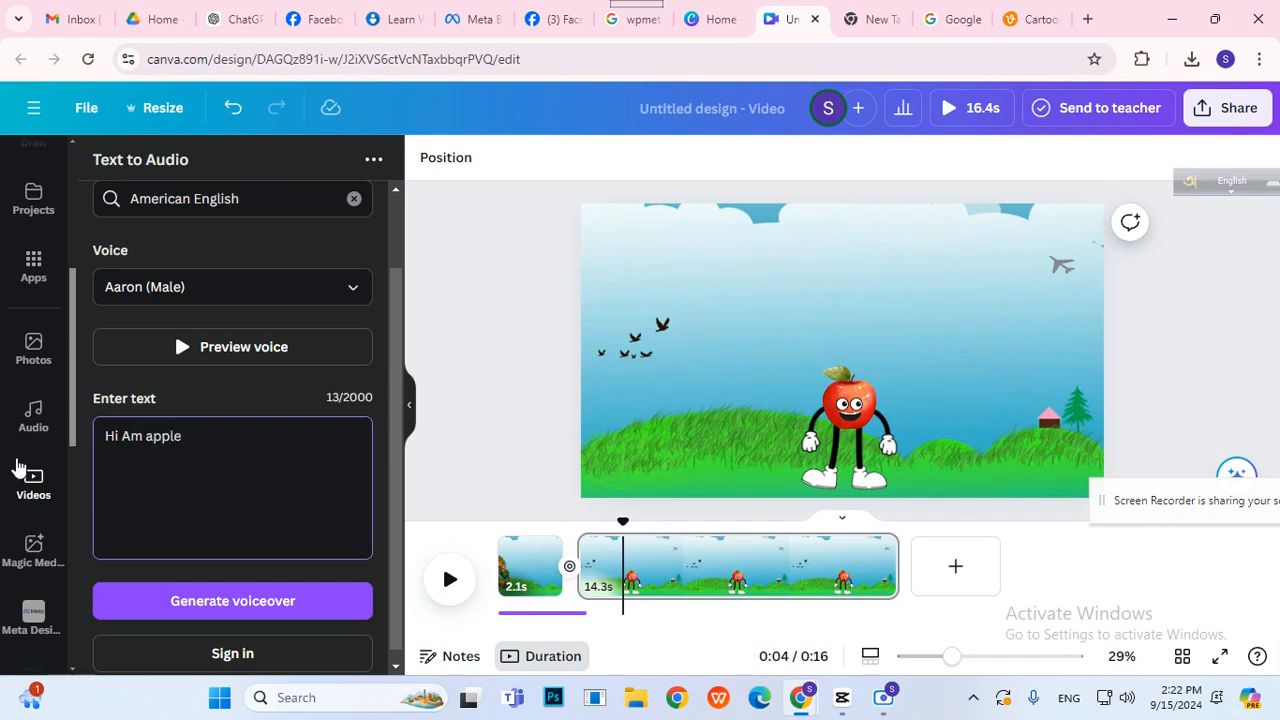
pyautogui.write('Am')
pyautogui.write(' apple Am a tasty')
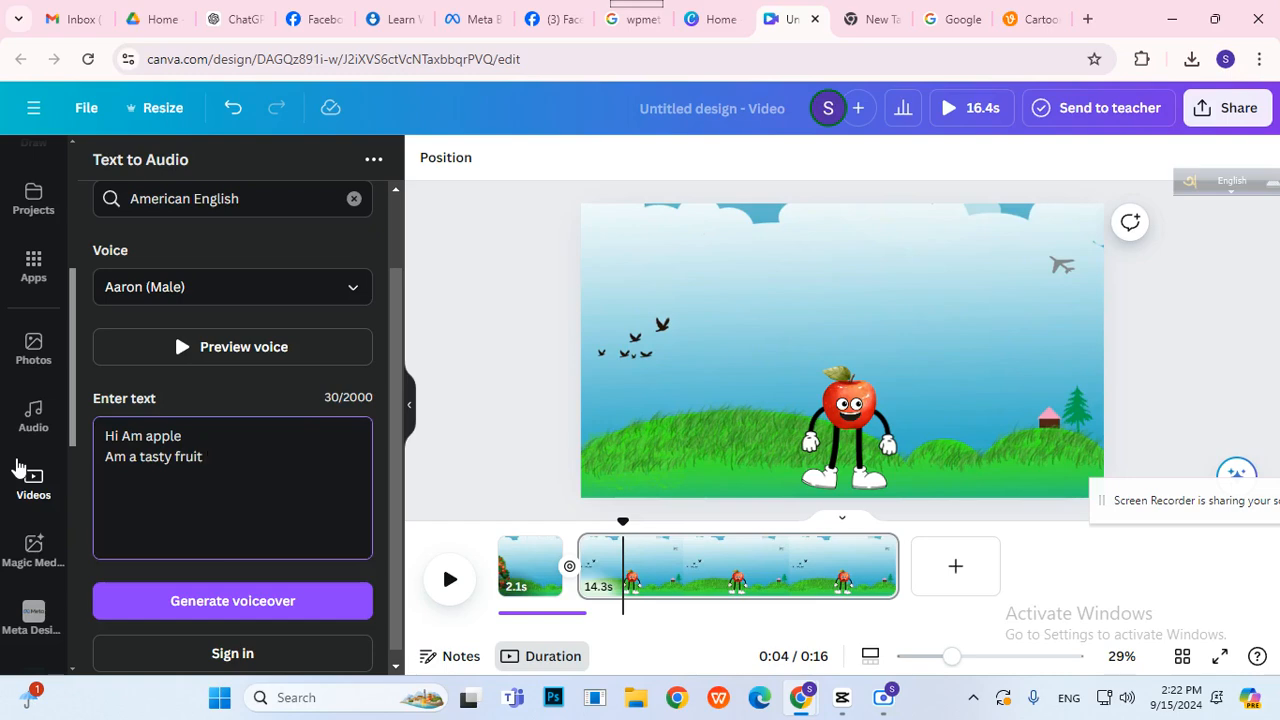
# - Request the voiceover and connect the Text to Audio app by signing in to Vobox with the Google account
pyautogui.click(251, 612)
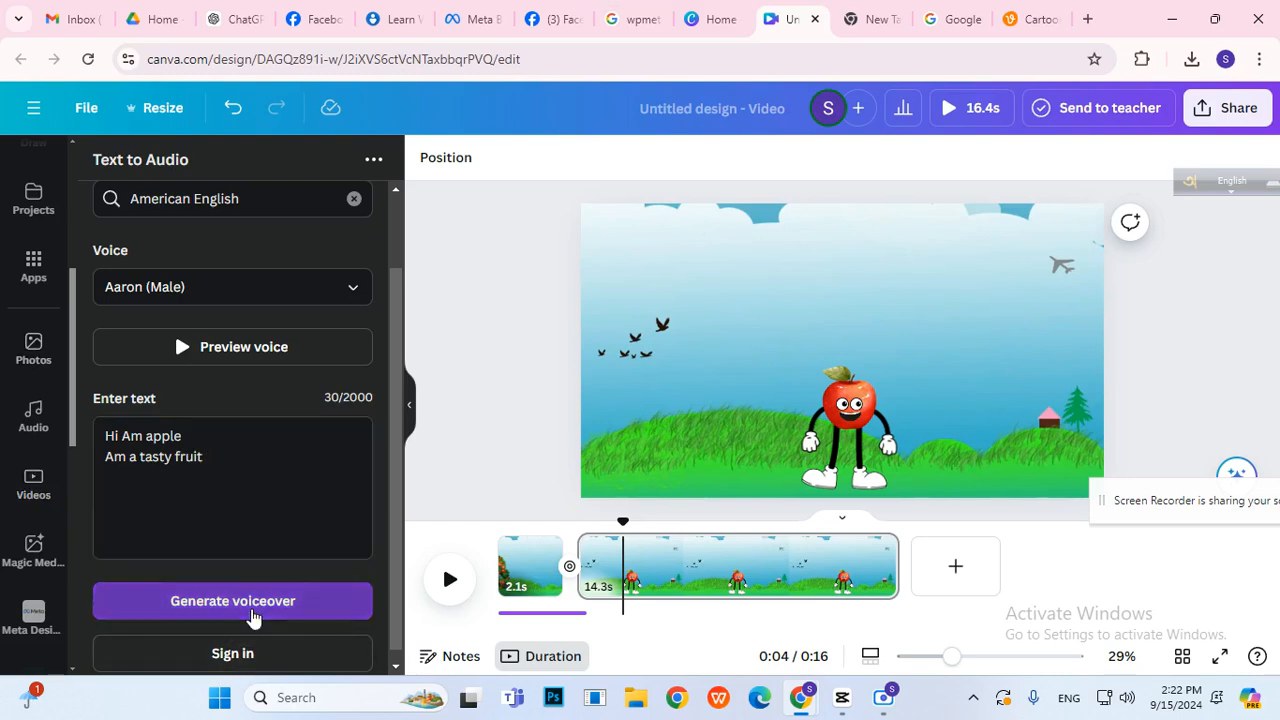
pyautogui.click(235, 528)
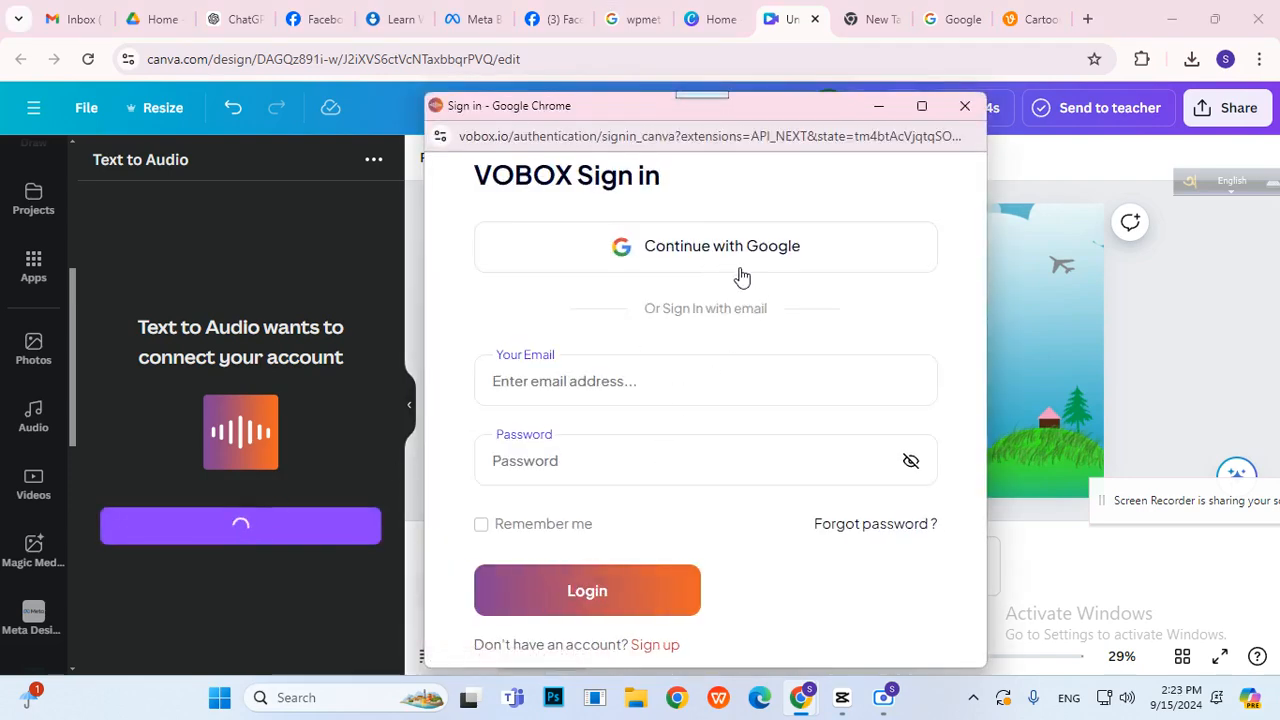
pyautogui.click(740, 272)
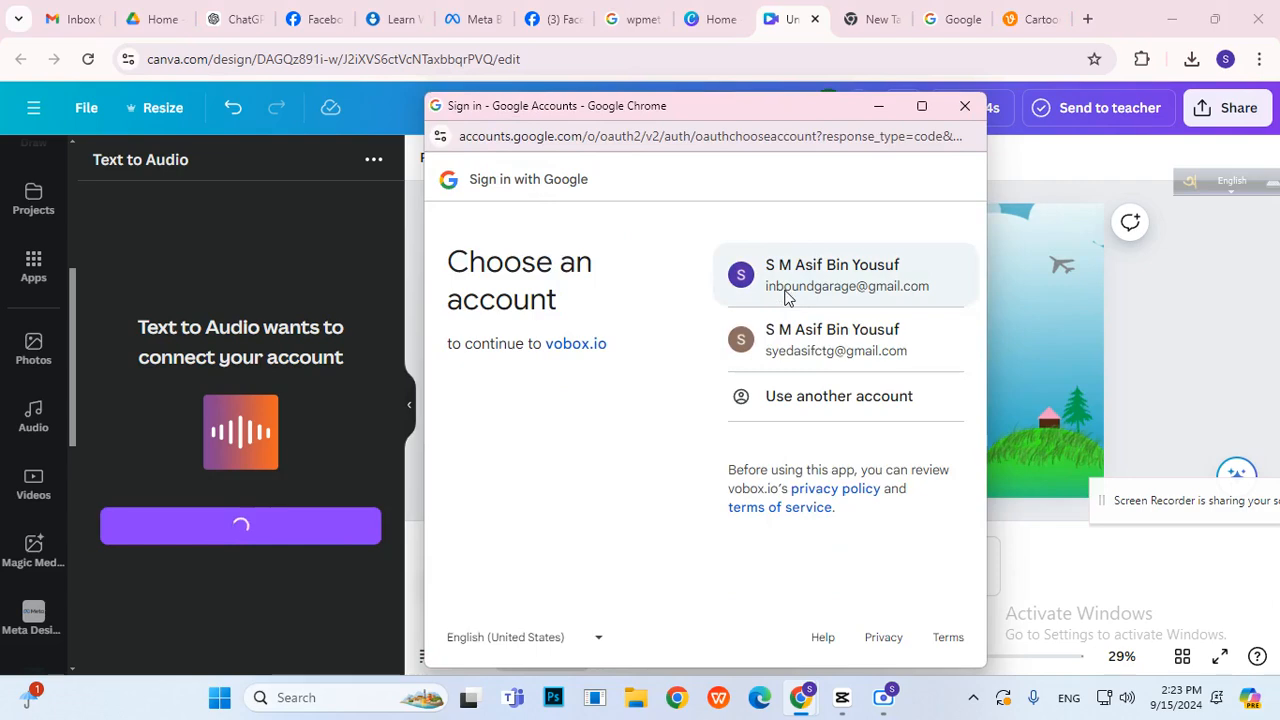
pyautogui.click(788, 288)
pyautogui.click(845, 457)
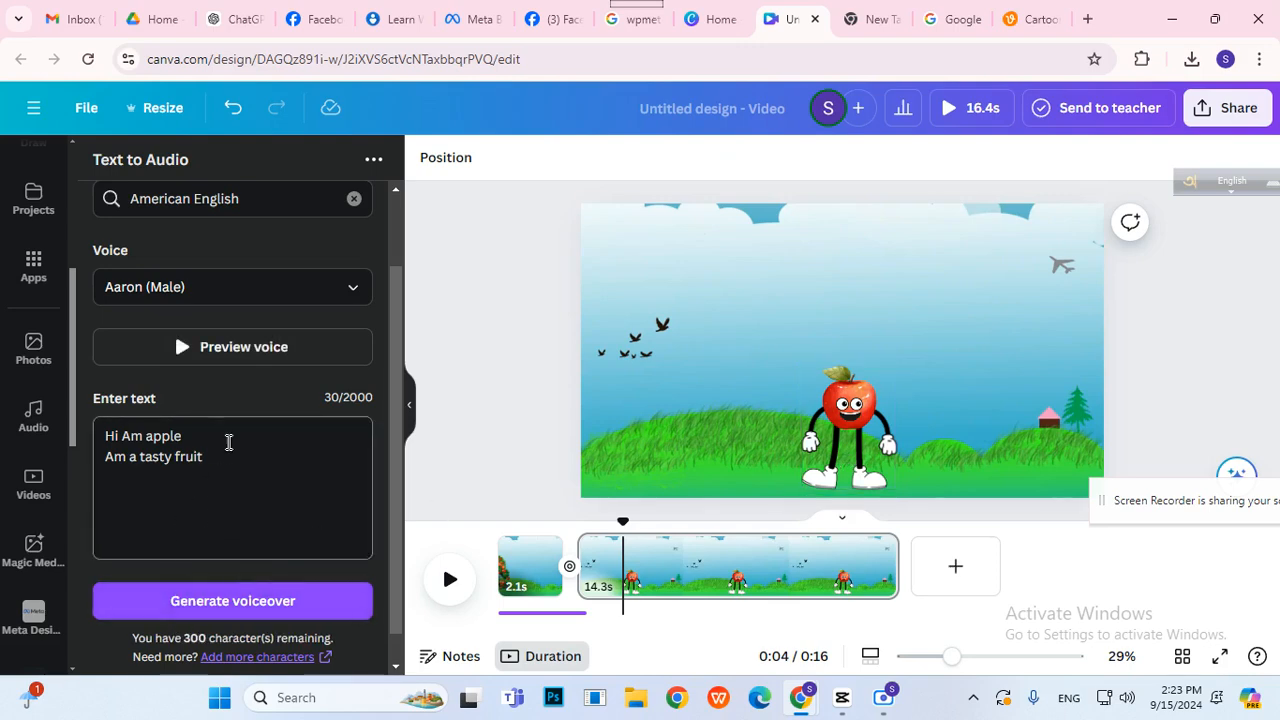
# - Set the voiceover's voice to Maya (Kids)
pyautogui.click(215, 295)
pyautogui.scroll(-3, 246, 405)
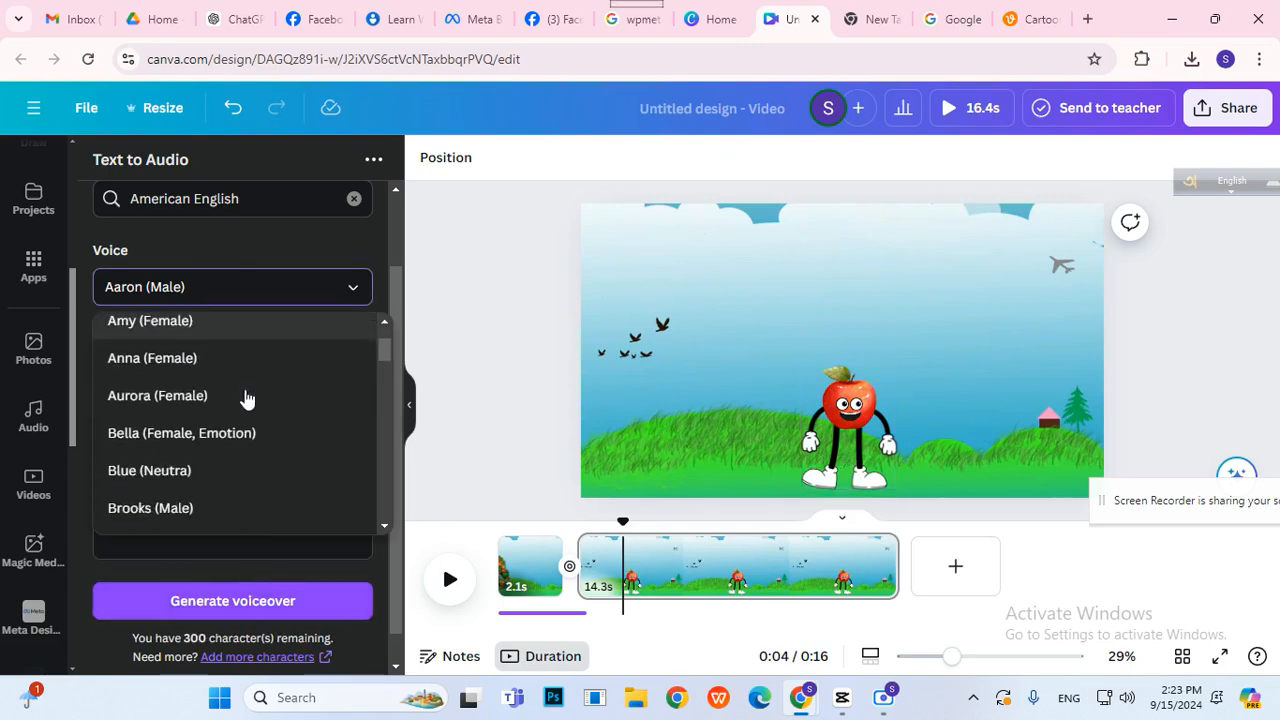
pyautogui.scroll(-8, 246, 420)
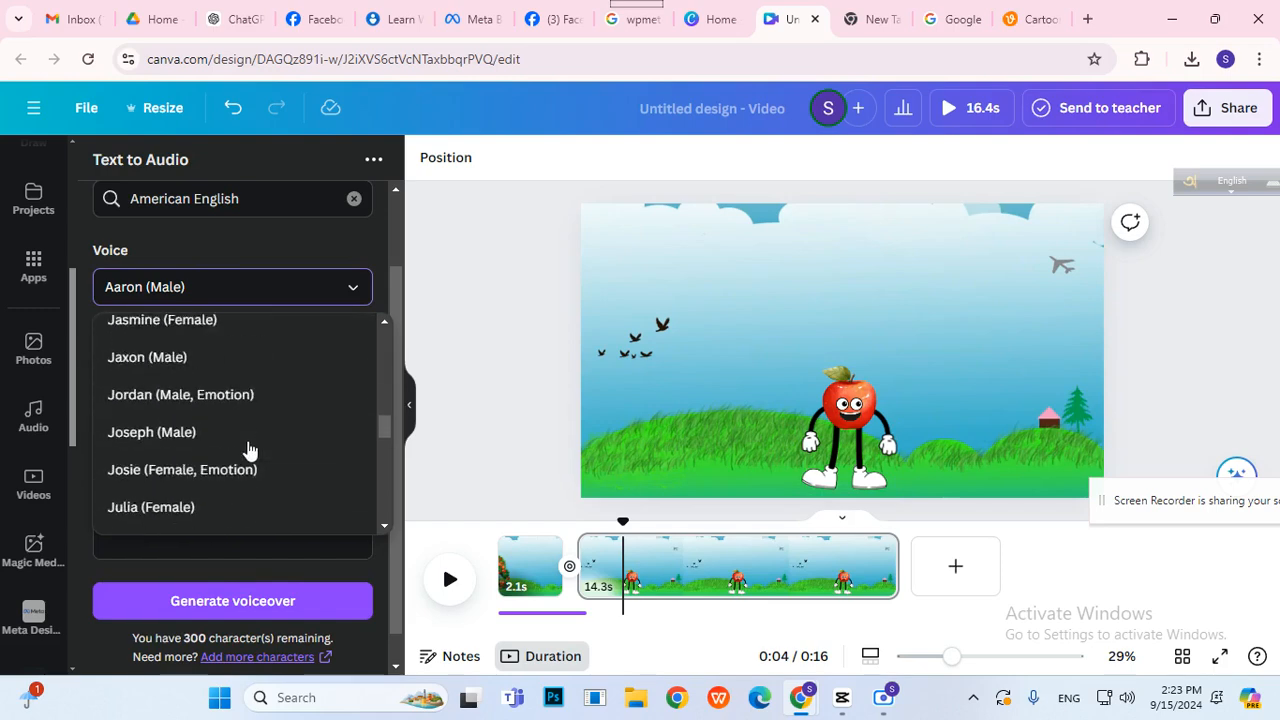
pyautogui.scroll(-5, 248, 452)
pyautogui.scroll(2, 248, 452)
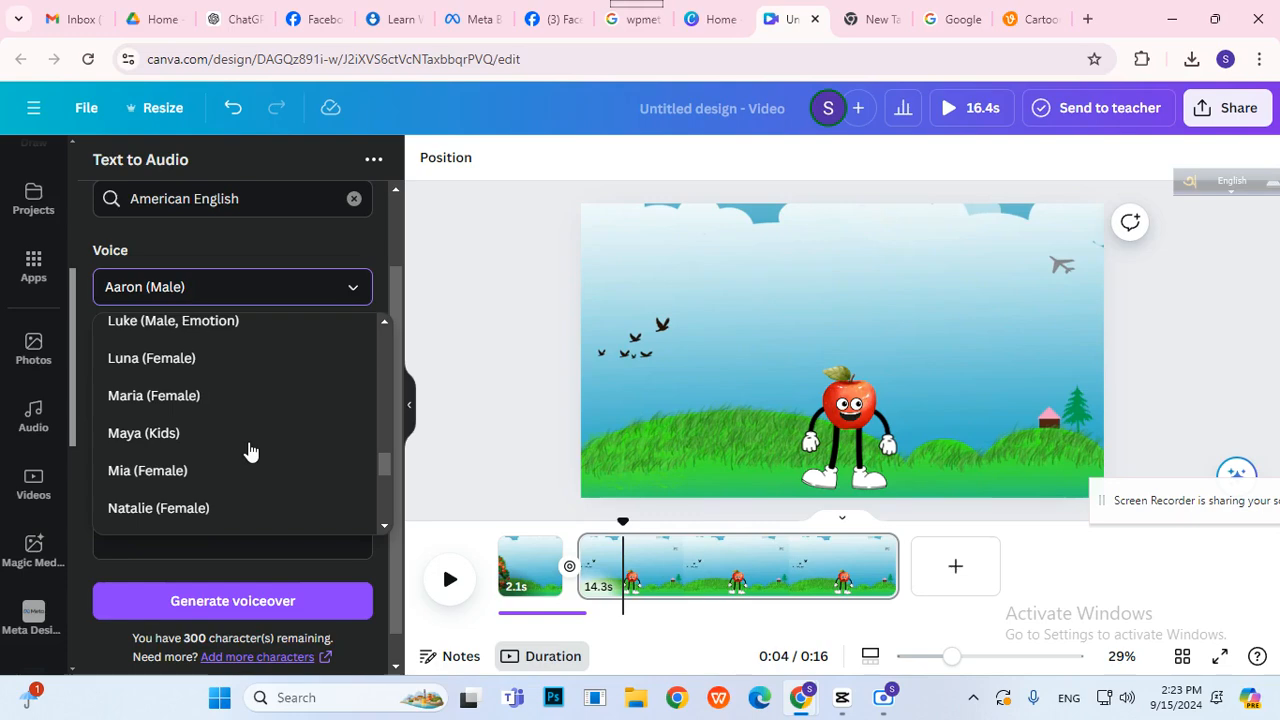
pyautogui.click(231, 446)
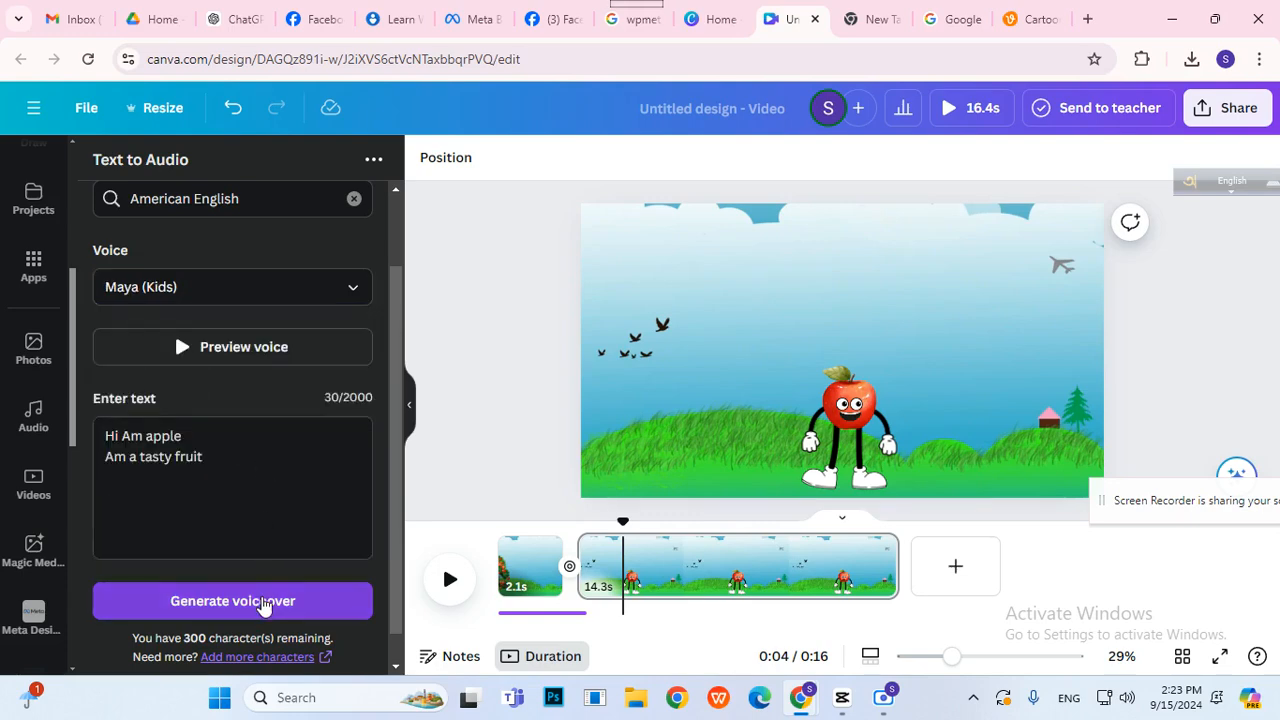
# - Generate the voiceover from the entered text and play the video from the beginning to check it
pyautogui.click(262, 601)
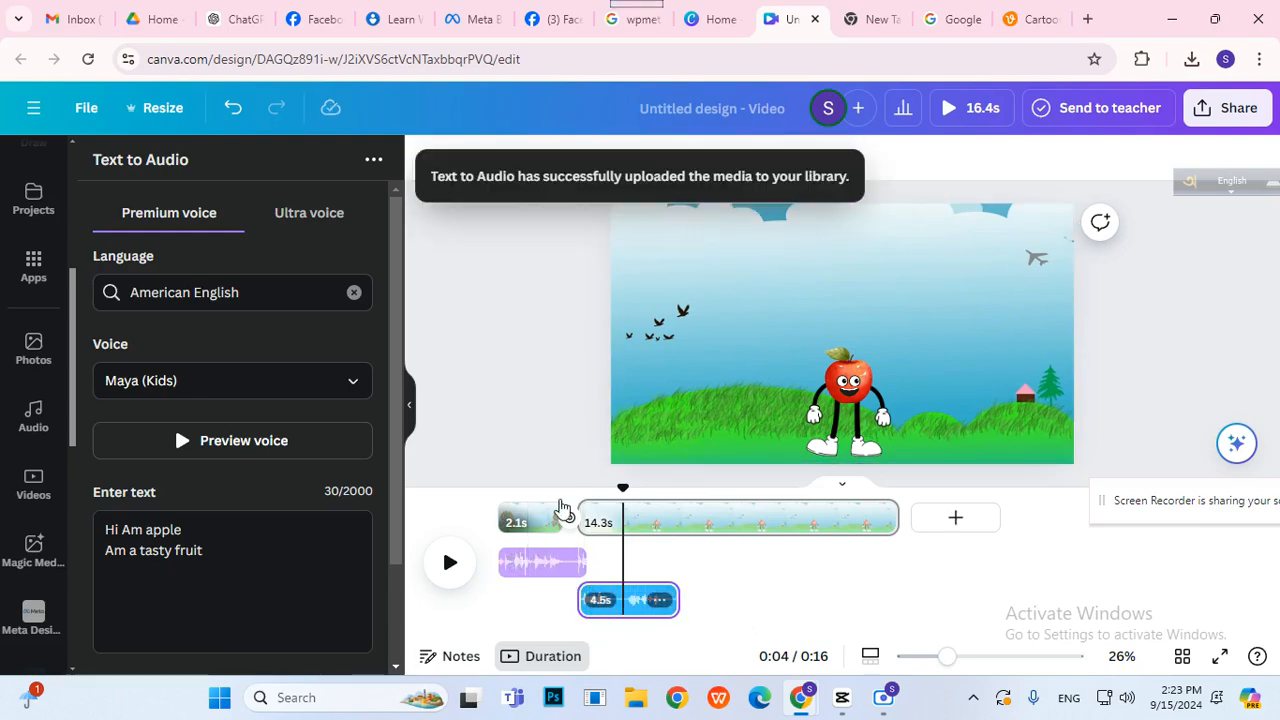
pyautogui.click(449, 566)
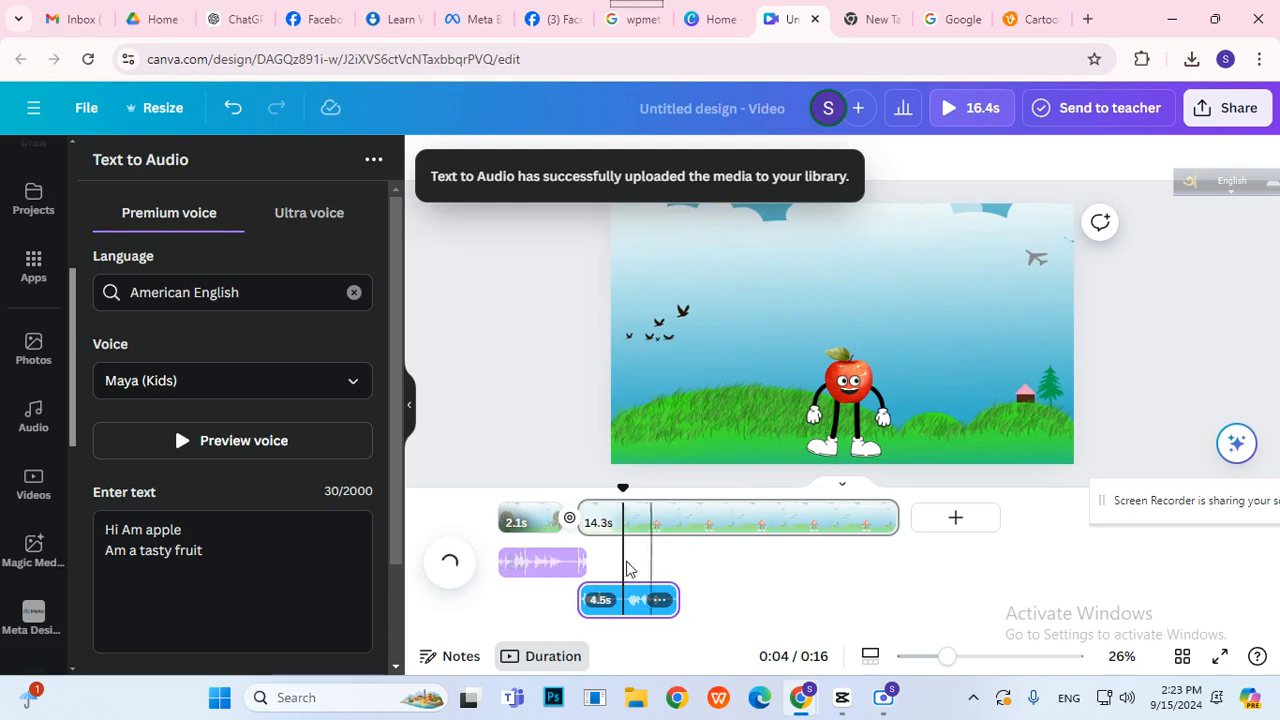
pyautogui.click(510, 548)
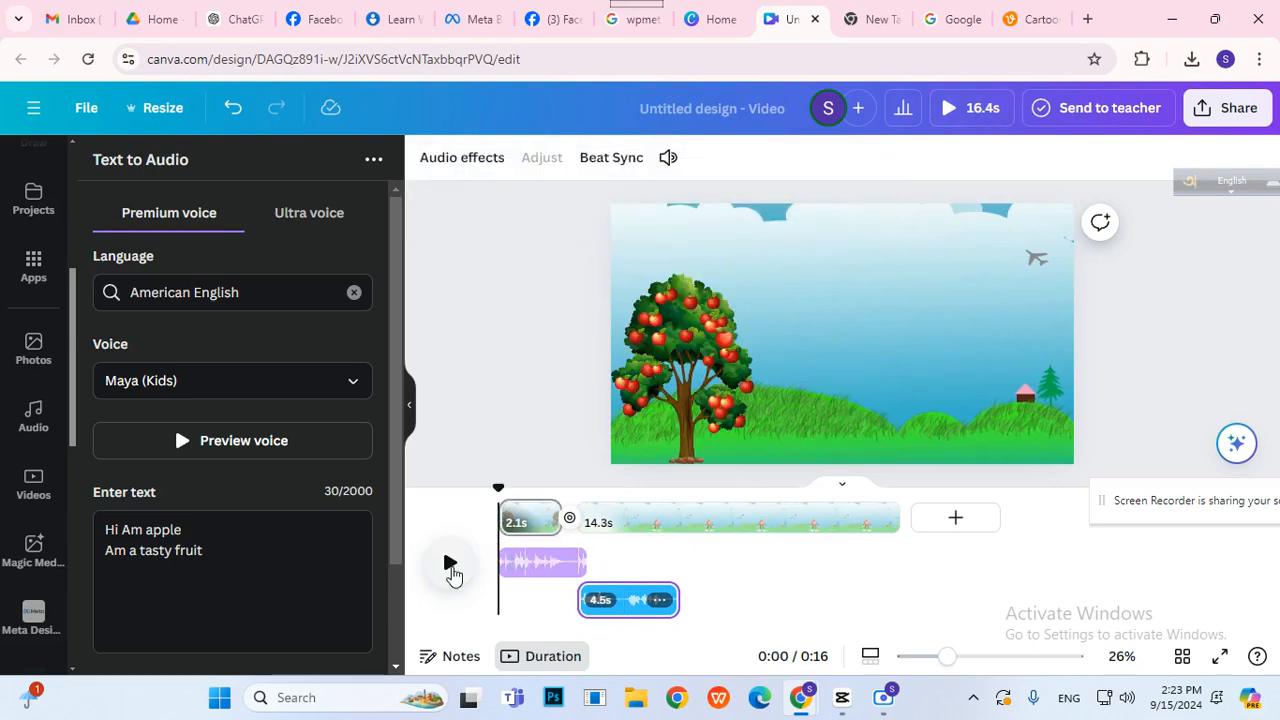
pyautogui.click(450, 565)
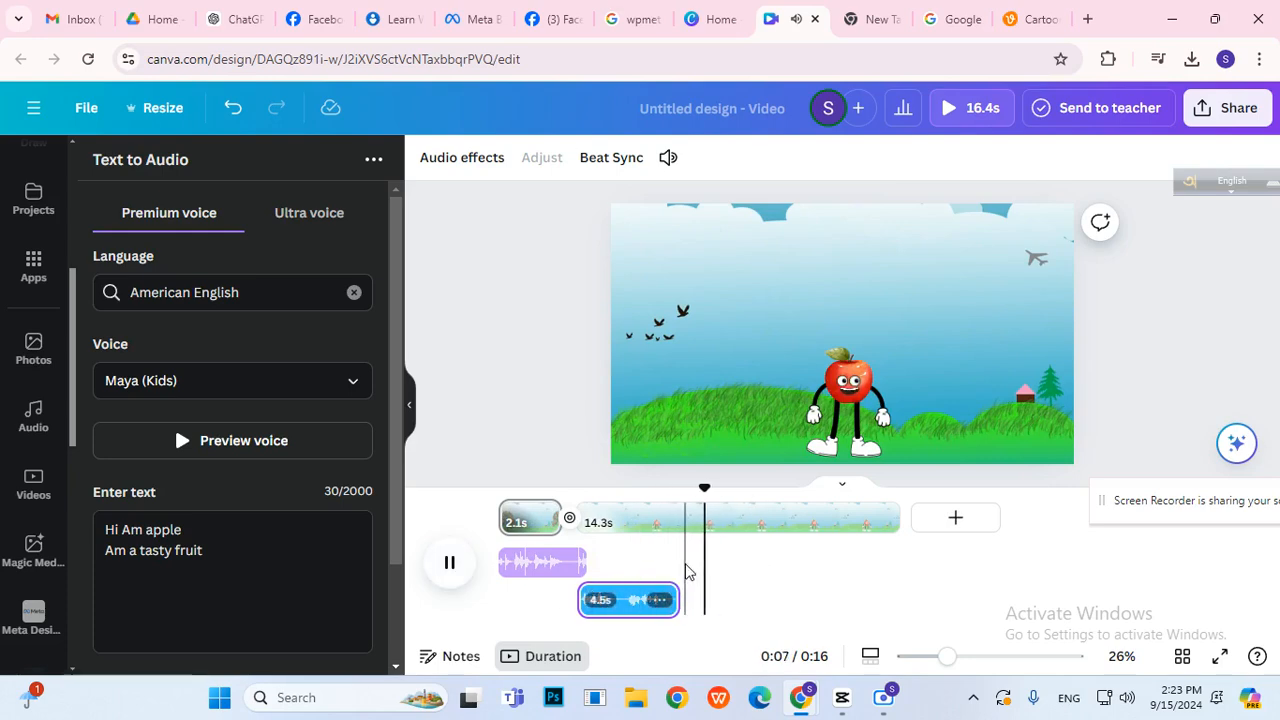
# - Trim the second scene to 4.7 s so it ends with the voiceover, and return the playhead to the start
pyautogui.click(806, 522)
pyautogui.moveTo(896, 519); pyautogui.dragTo(682, 519)
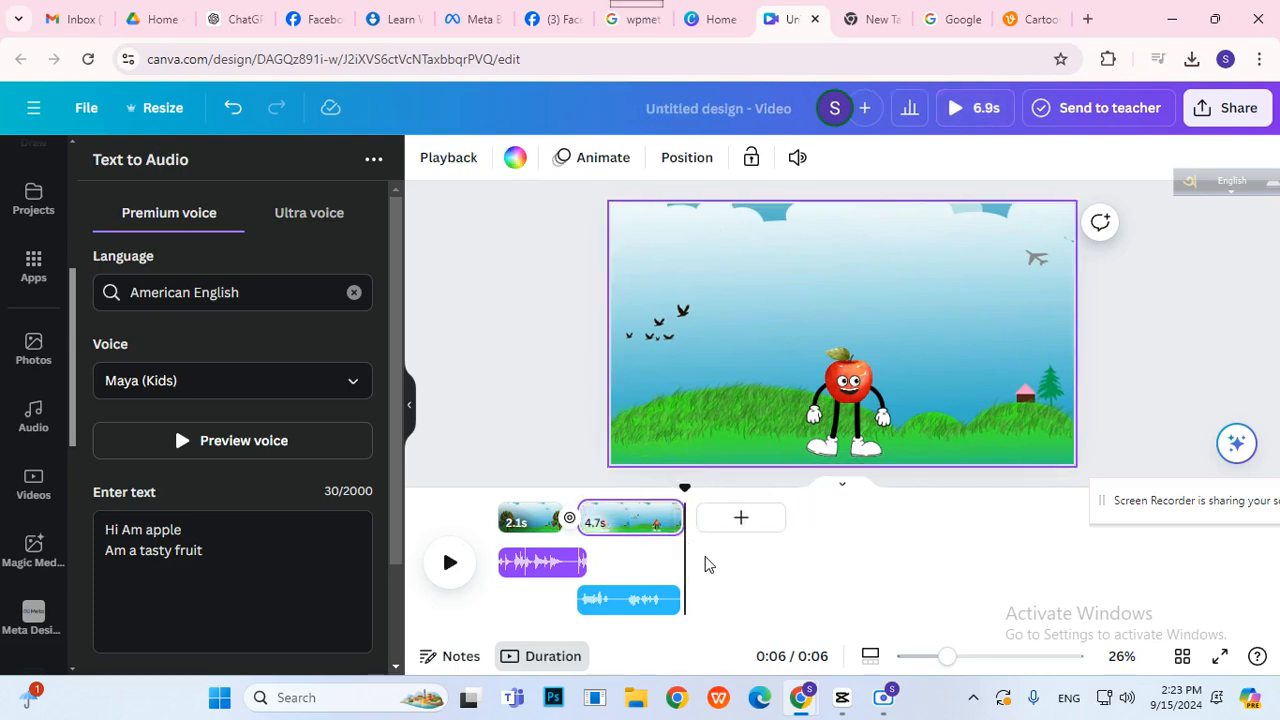
pyautogui.click(498, 530)
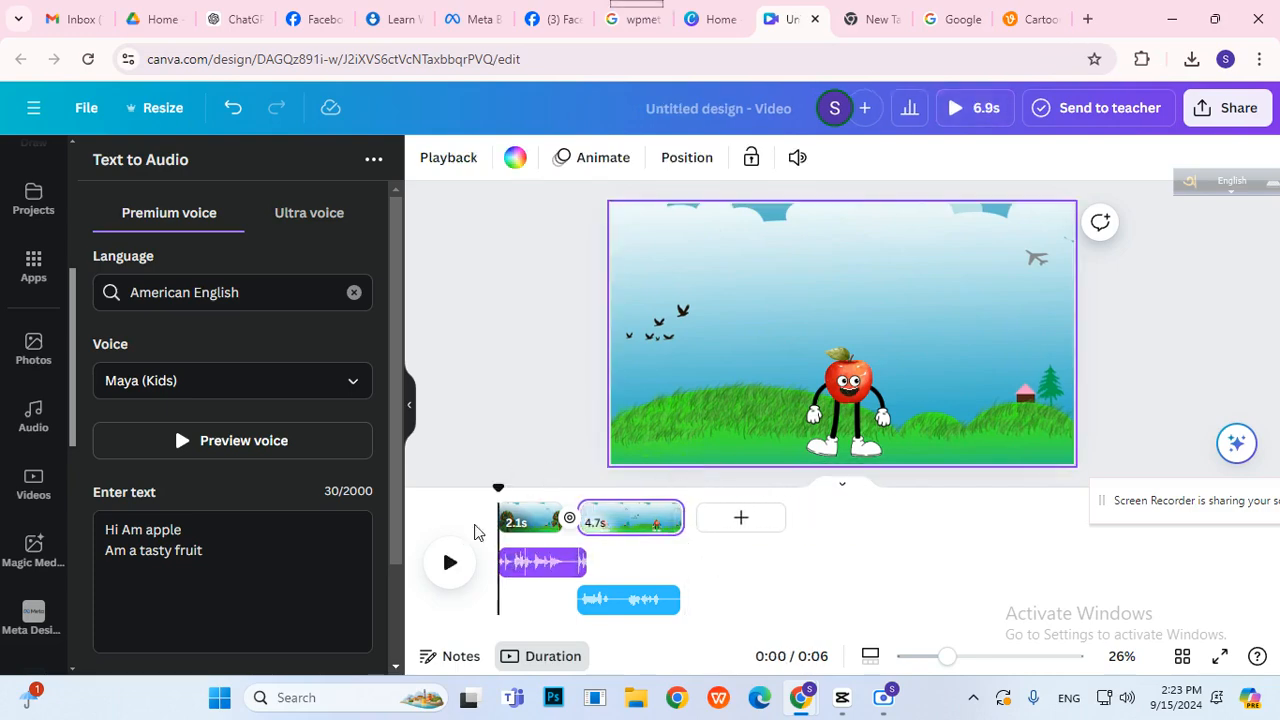
# - Enlarge the grouped apple character in the second scene, place it near the middle of the grass, and preview the video
pyautogui.click(862, 412)
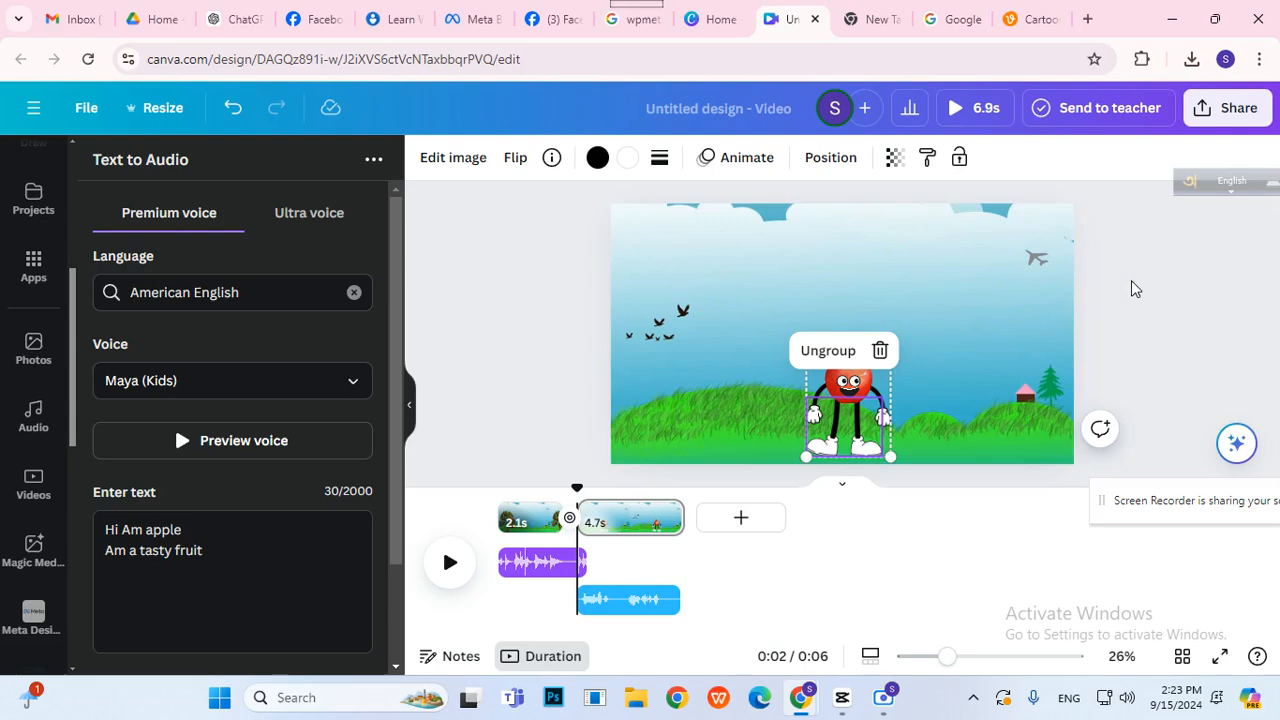
pyautogui.click(1223, 289)
pyautogui.click(862, 383)
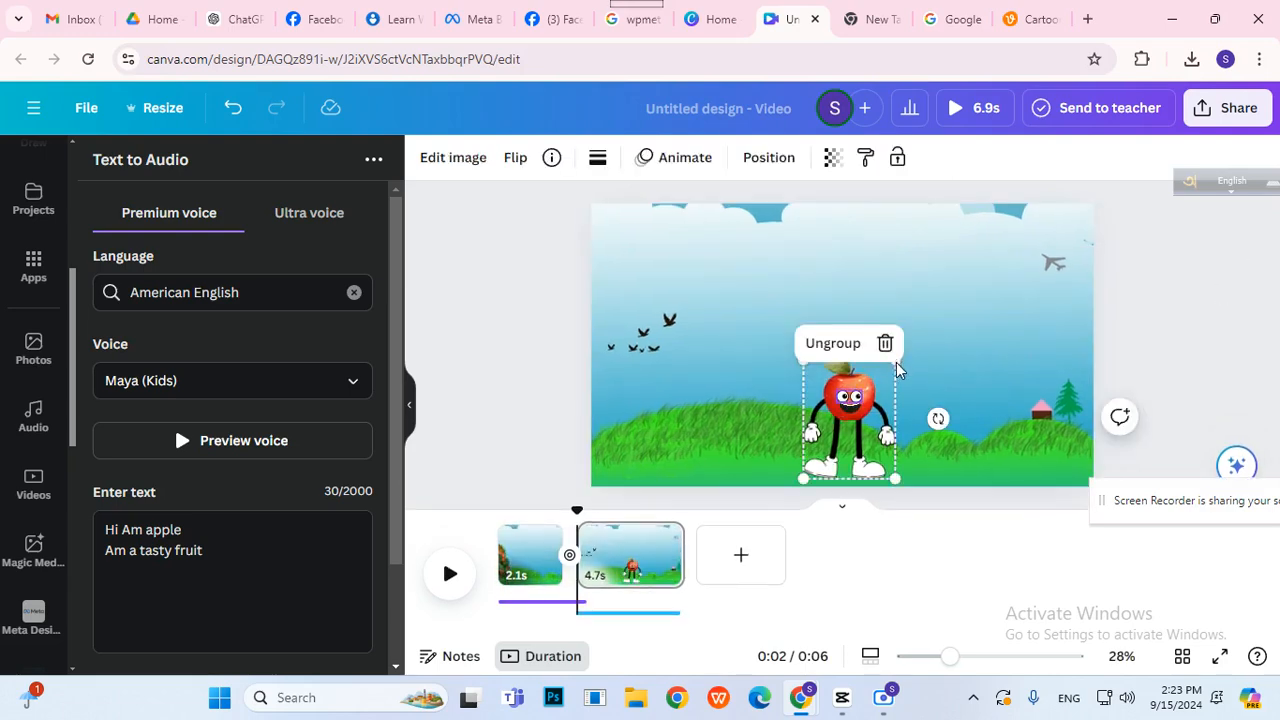
pyautogui.moveTo(895, 366); pyautogui.dragTo(963, 266)
pyautogui.moveTo(922, 320); pyautogui.dragTo(889, 320)
pyautogui.moveTo(934, 266); pyautogui.dragTo(905, 296)
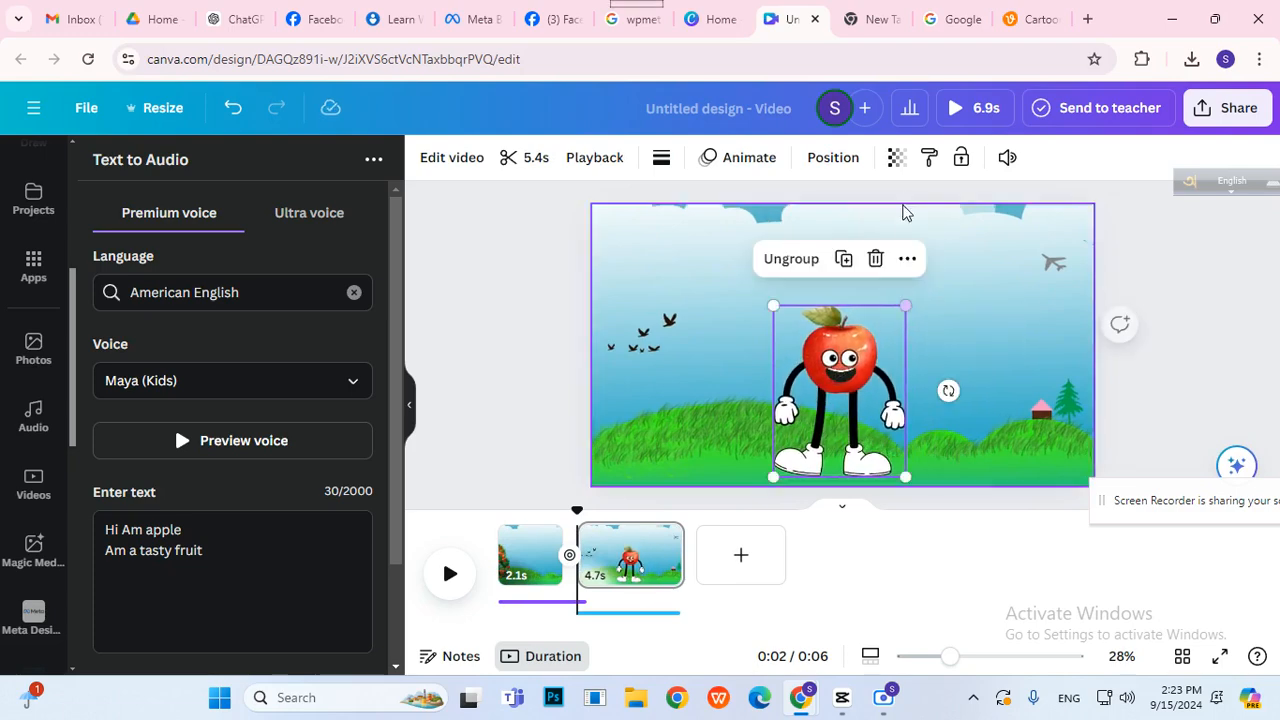
pyautogui.click(1234, 329)
pyautogui.click(972, 106)
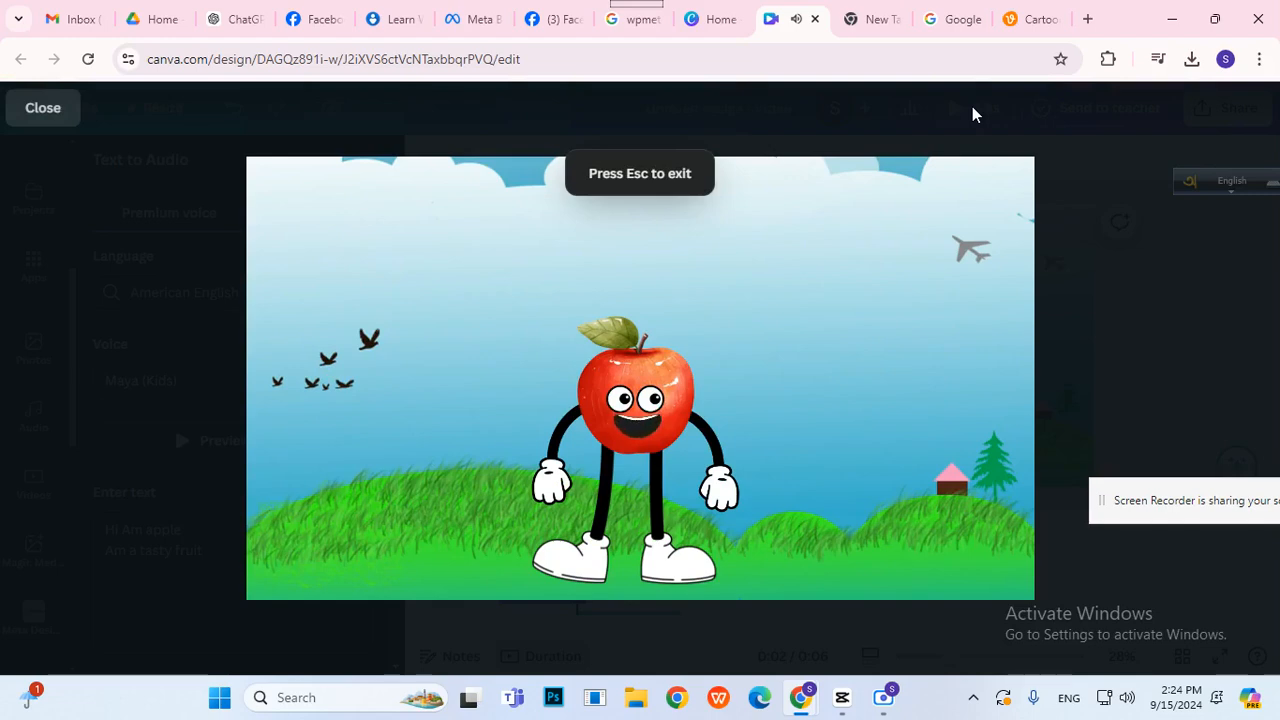
pyautogui.press('Escape')
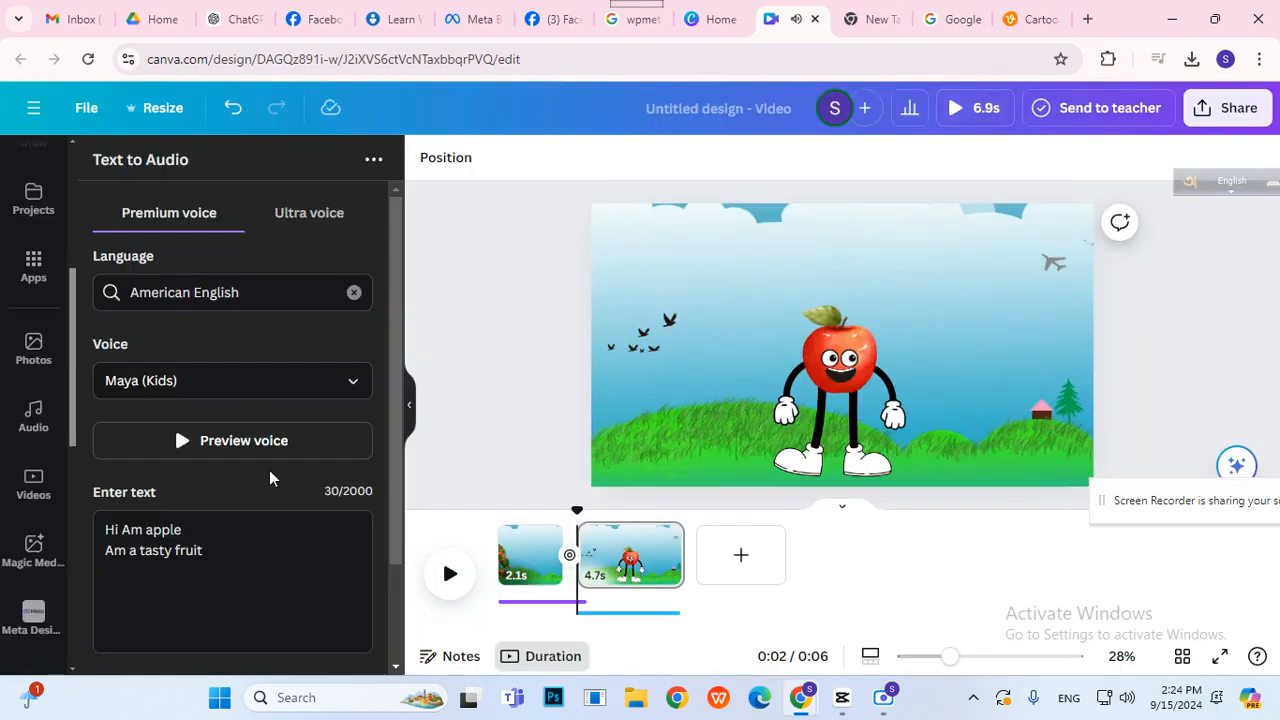
# - Set the Circle Wipe transition between the two scenes to 0.2 seconds with direction Out, and preview the video
pyautogui.click(570, 557)
pyautogui.click(128, 365)
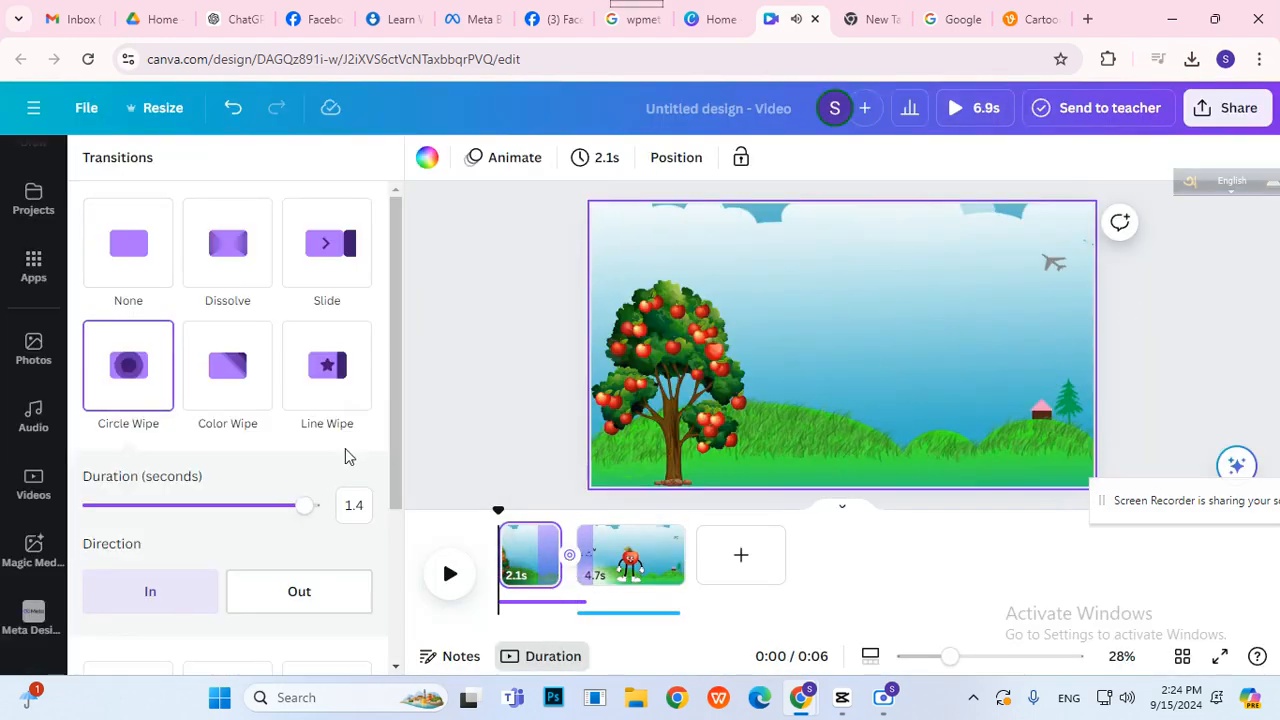
pyautogui.moveTo(308, 506); pyautogui.dragTo(160, 512)
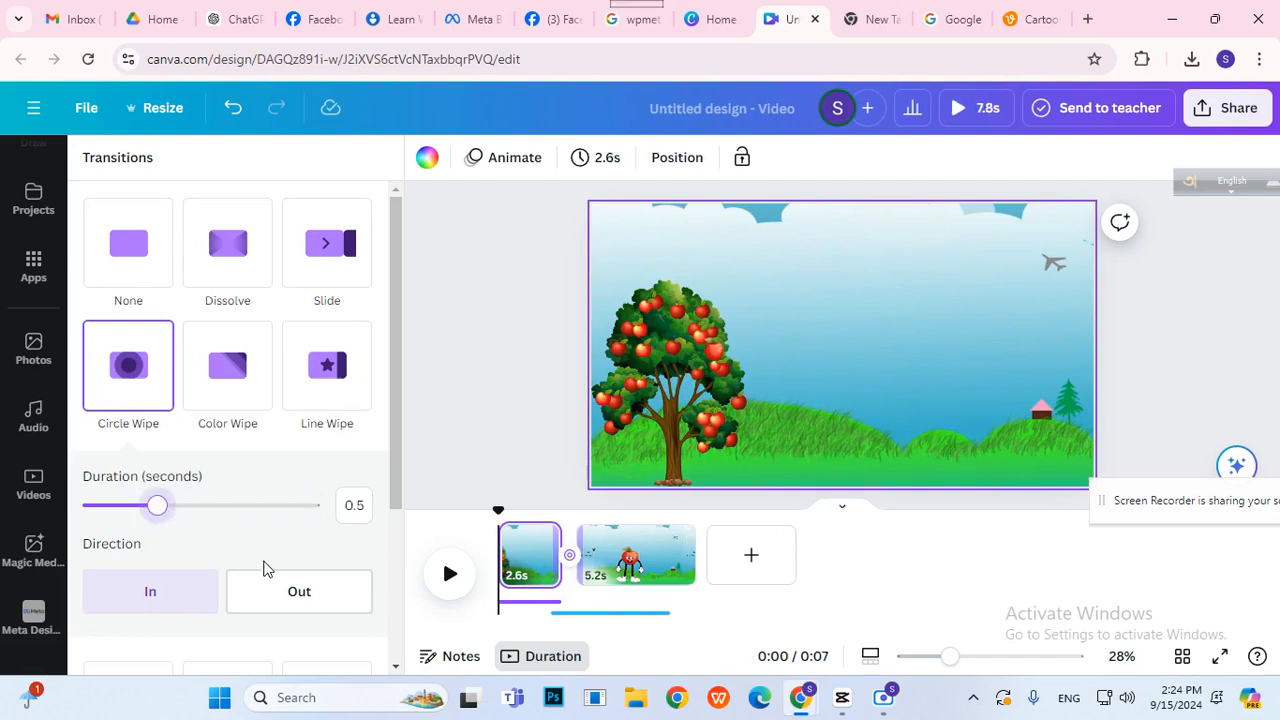
pyautogui.click(277, 591)
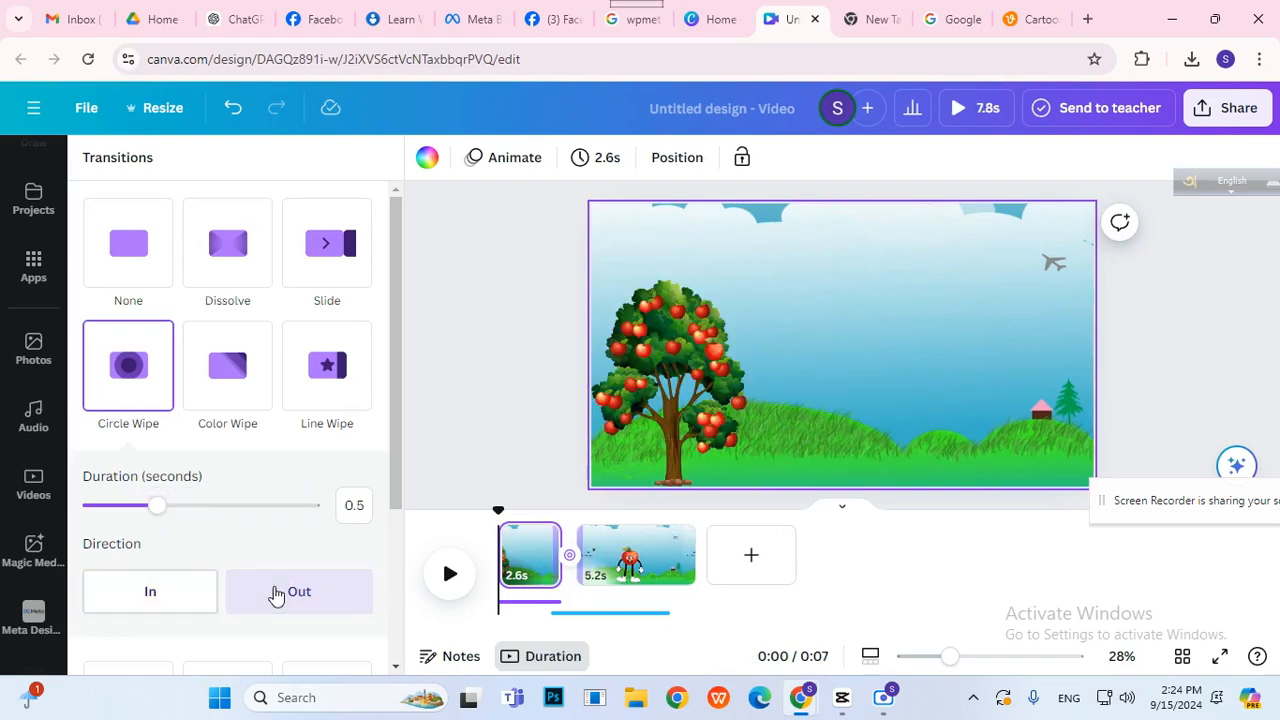
pyautogui.moveTo(155, 507); pyautogui.dragTo(108, 507)
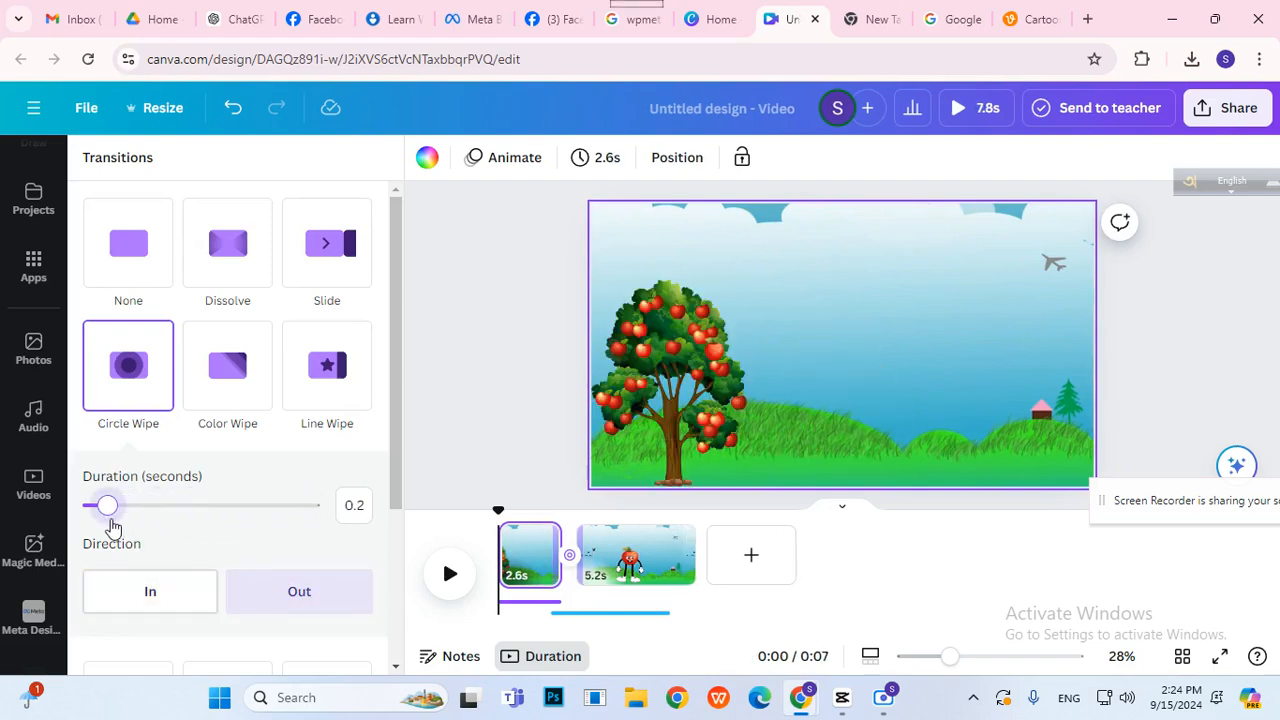
pyautogui.click(957, 112)
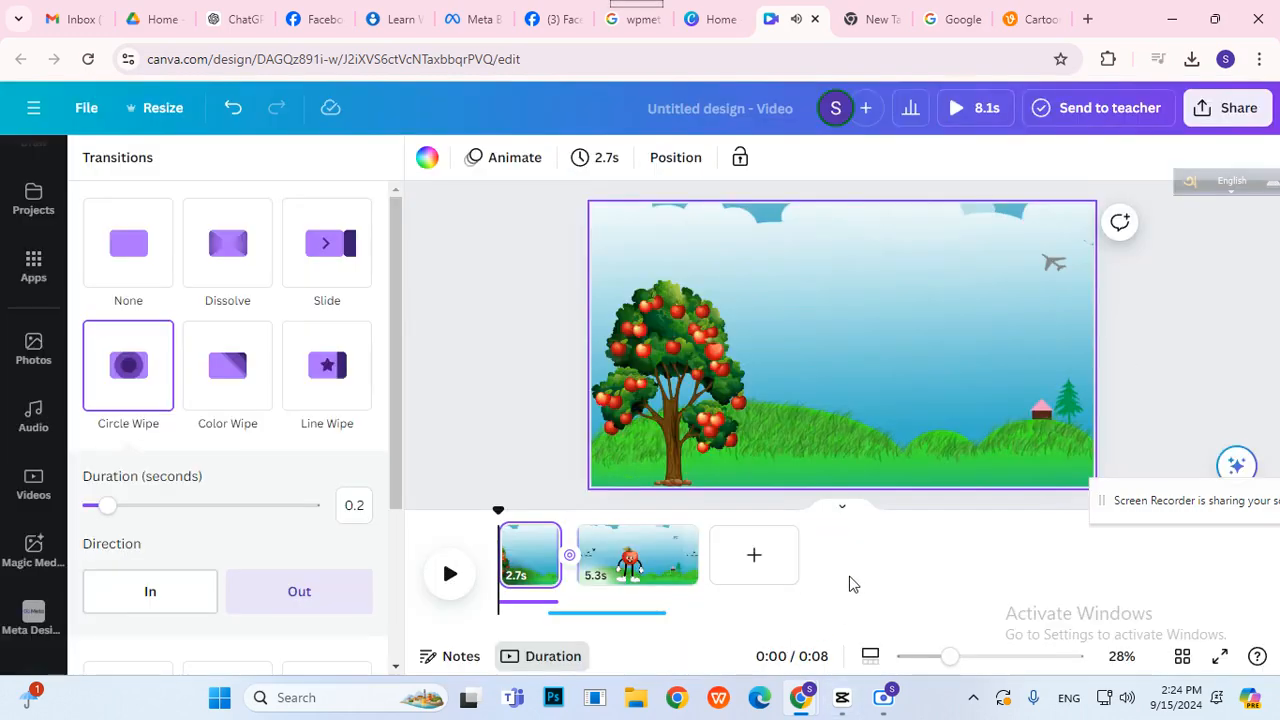
pyautogui.click(490, 445)
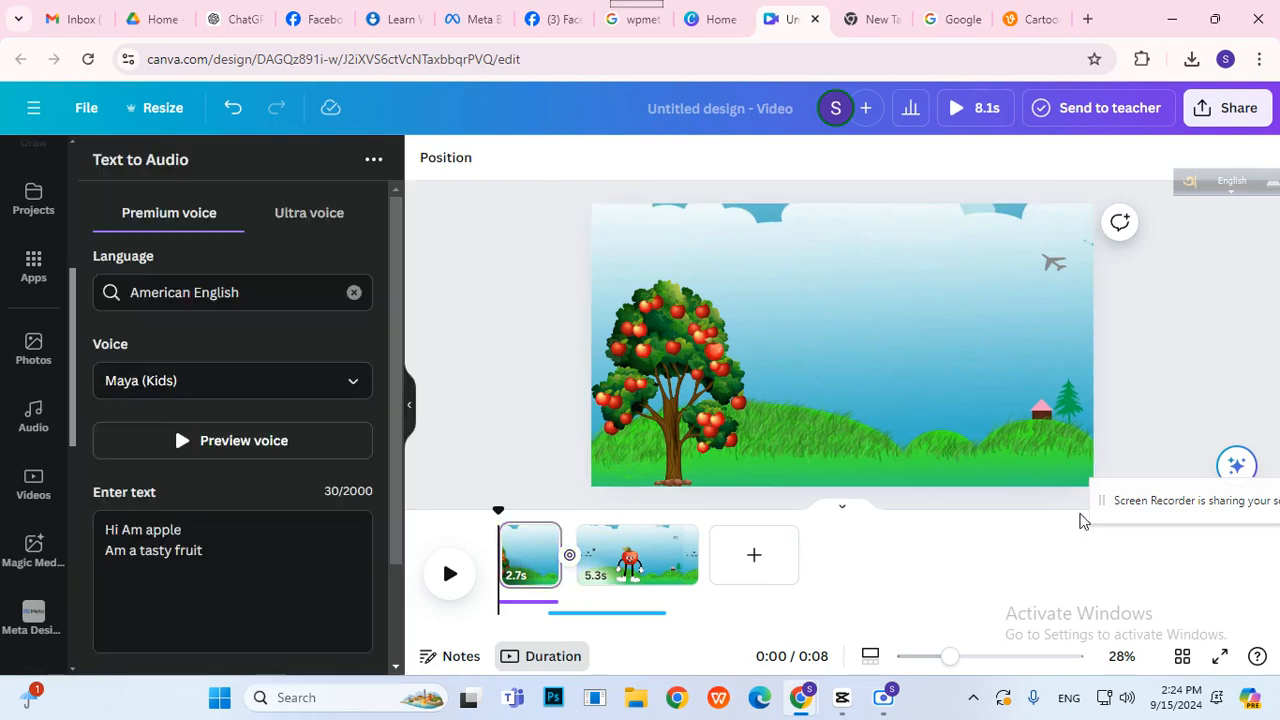
pyautogui.moveTo(1103, 520); pyautogui.dragTo(826, 620)
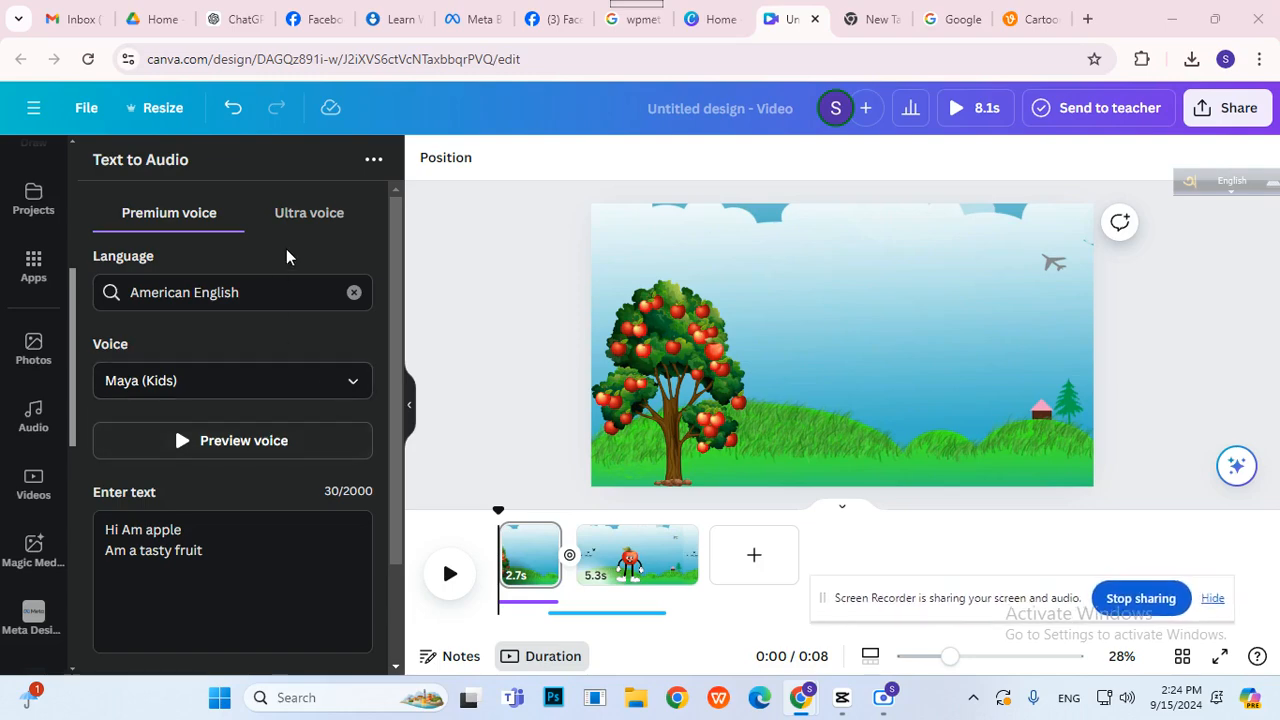
pyautogui.moveTo(855, 608); pyautogui.dragTo(848, 620)
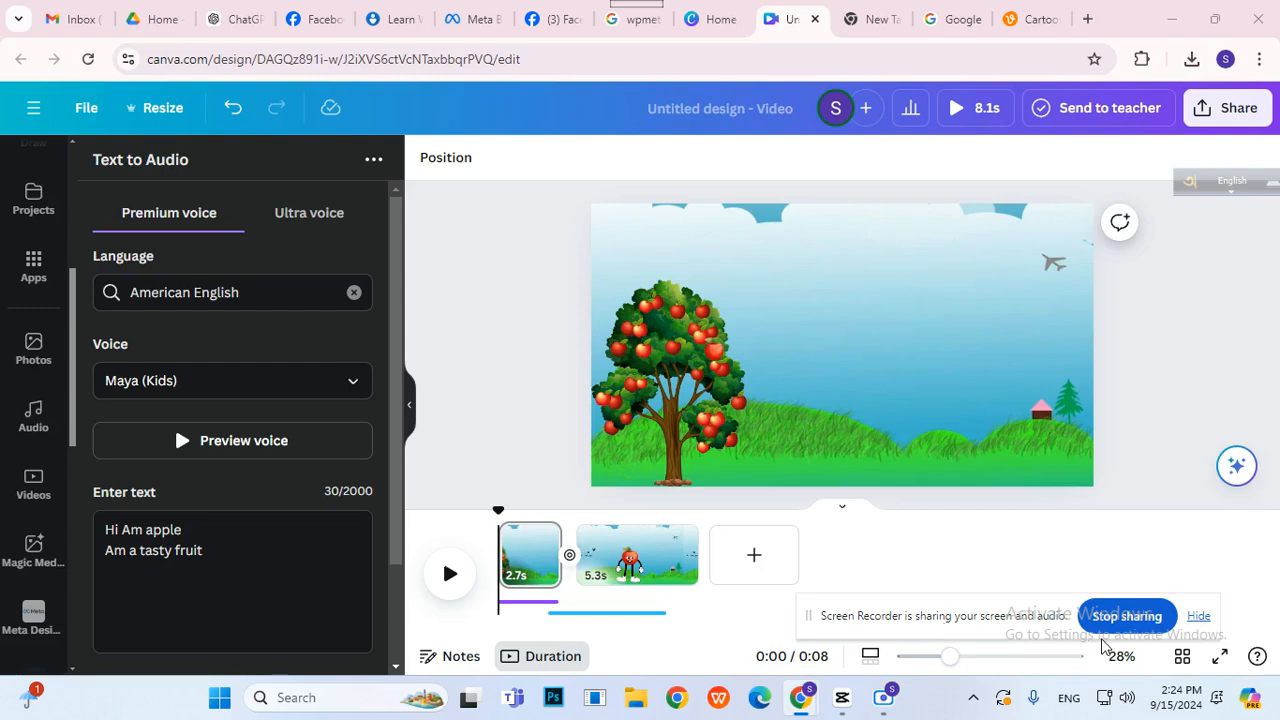
pyautogui.moveTo(1008, 620); pyautogui.dragTo(970, 615)
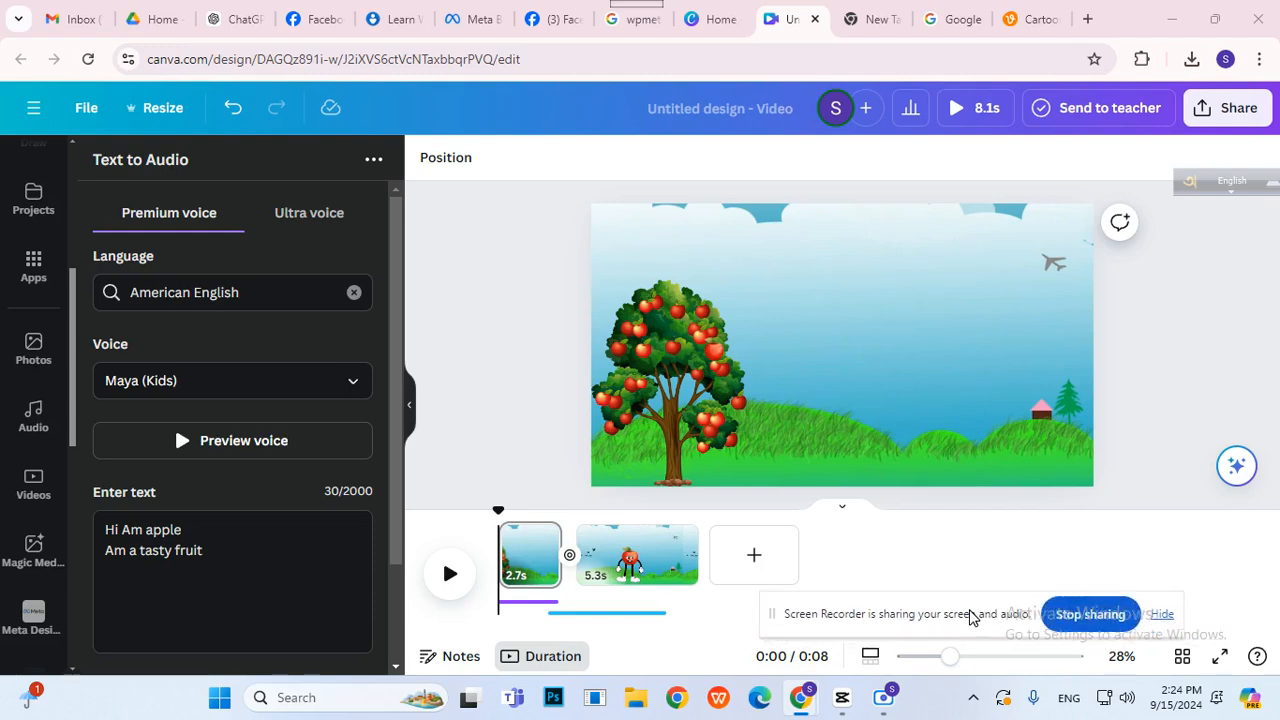